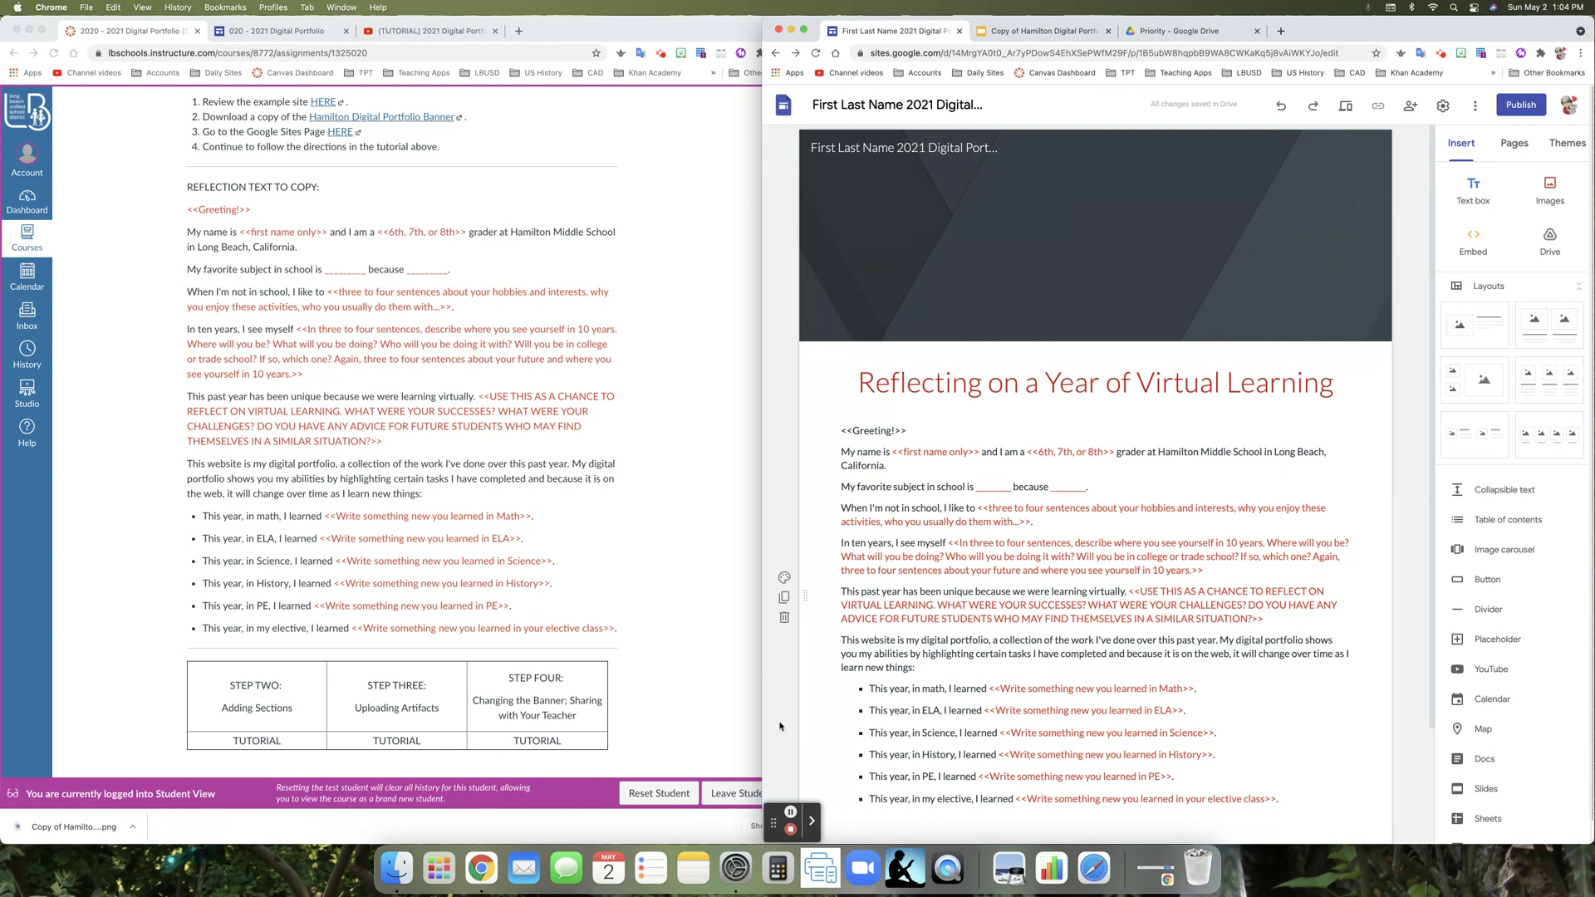
- Locate the First Last Name 2021 Digital Portfolio site among the Google Drive files and return to its editor
mouse_move(775, 294)
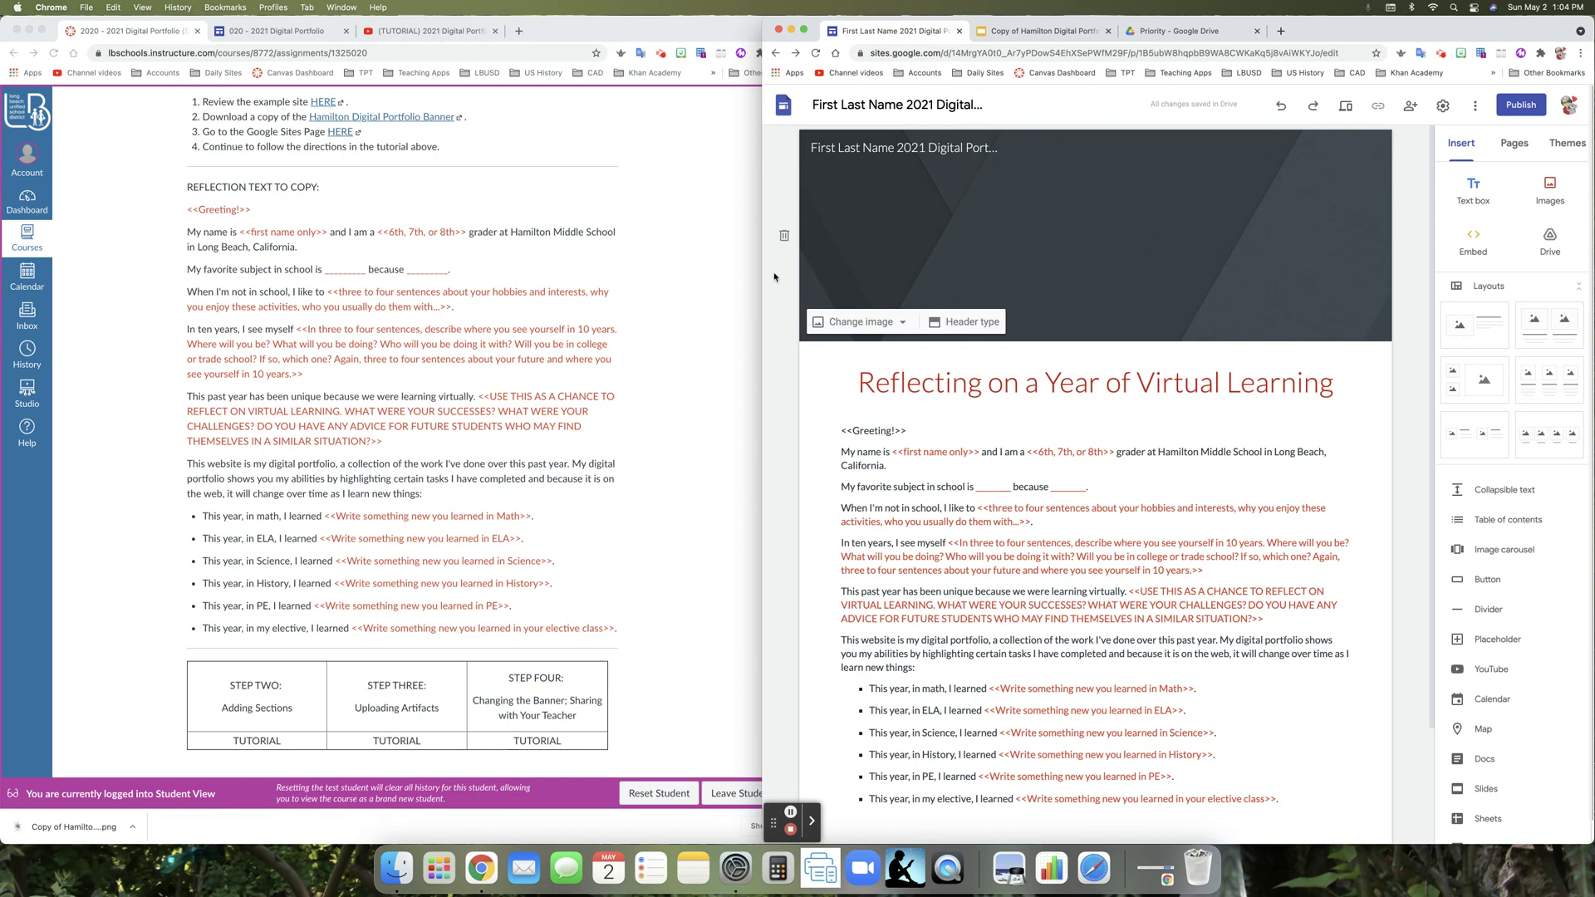
click(1151, 27)
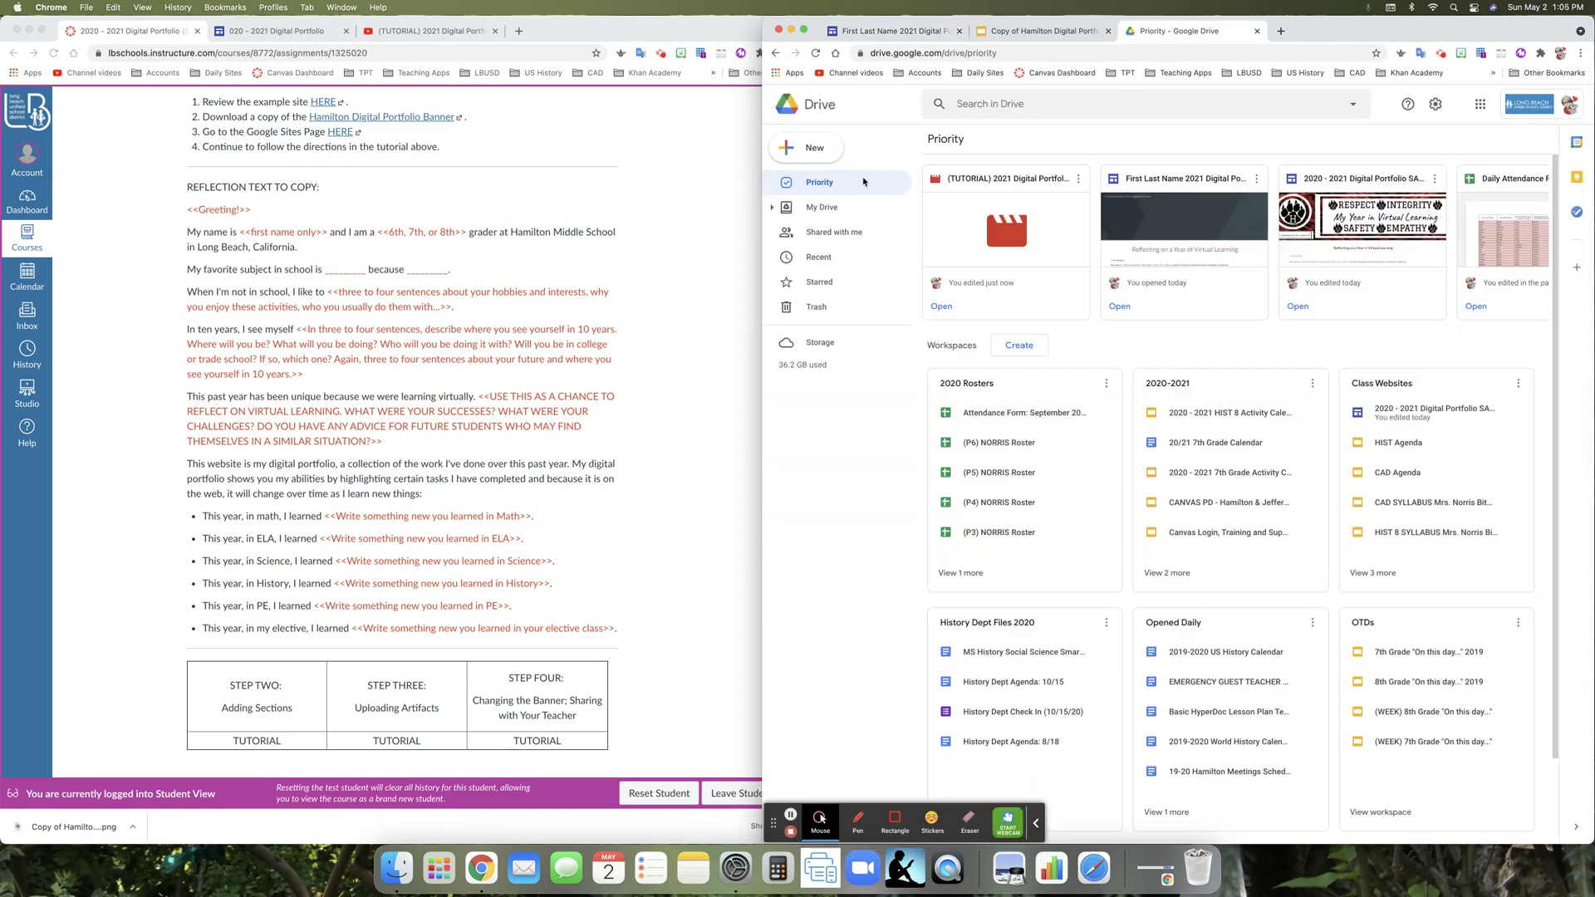
click(817, 109)
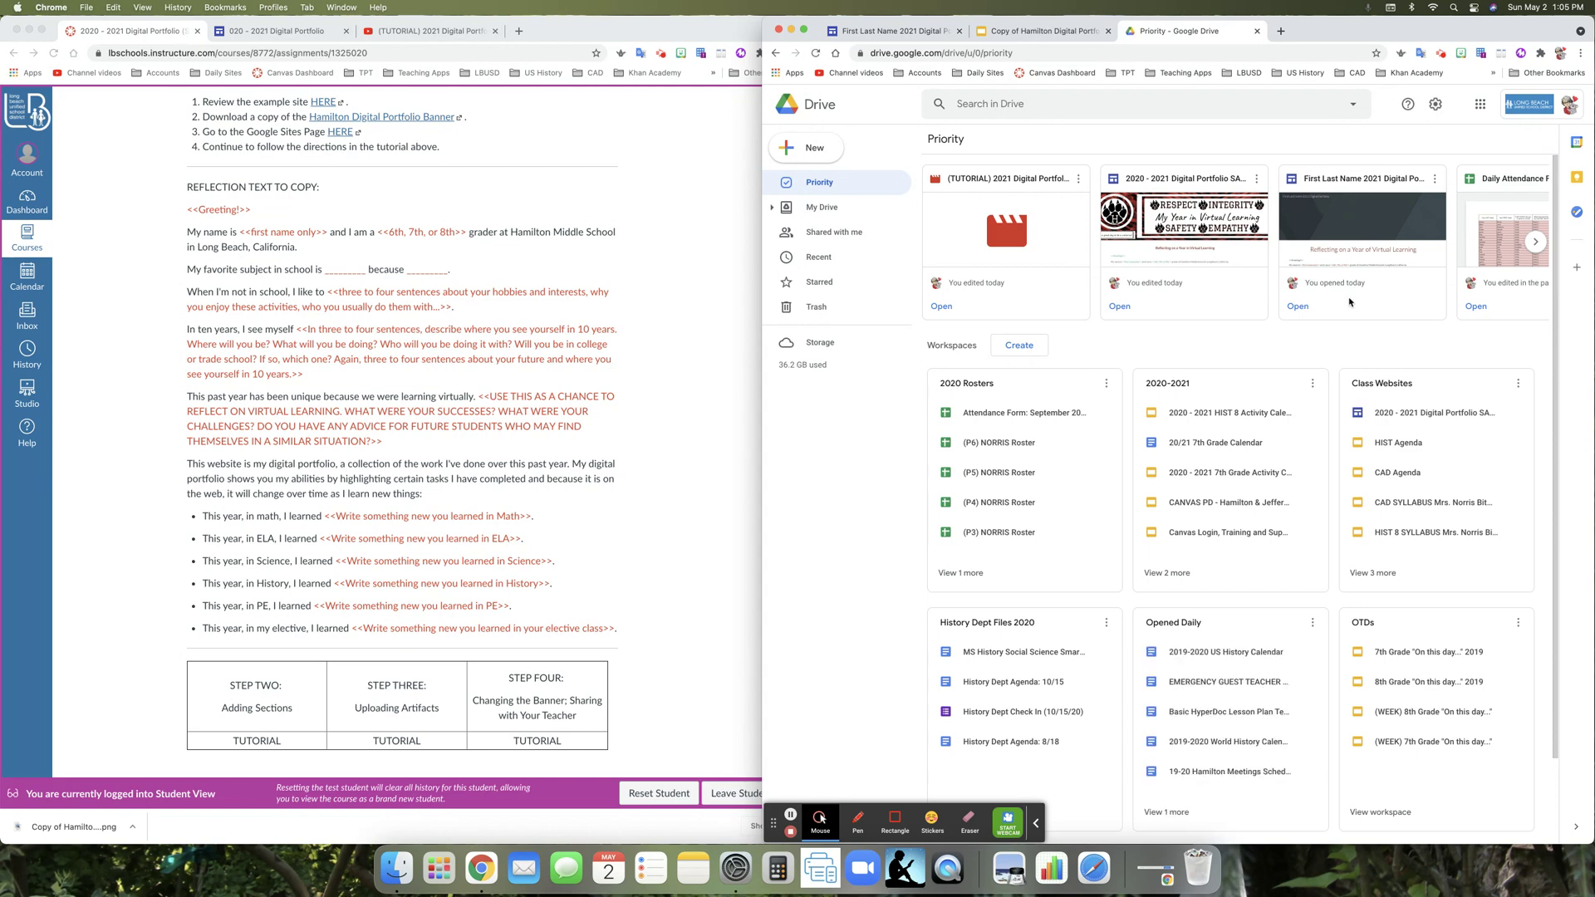
scroll(1329, 249, right, 2)
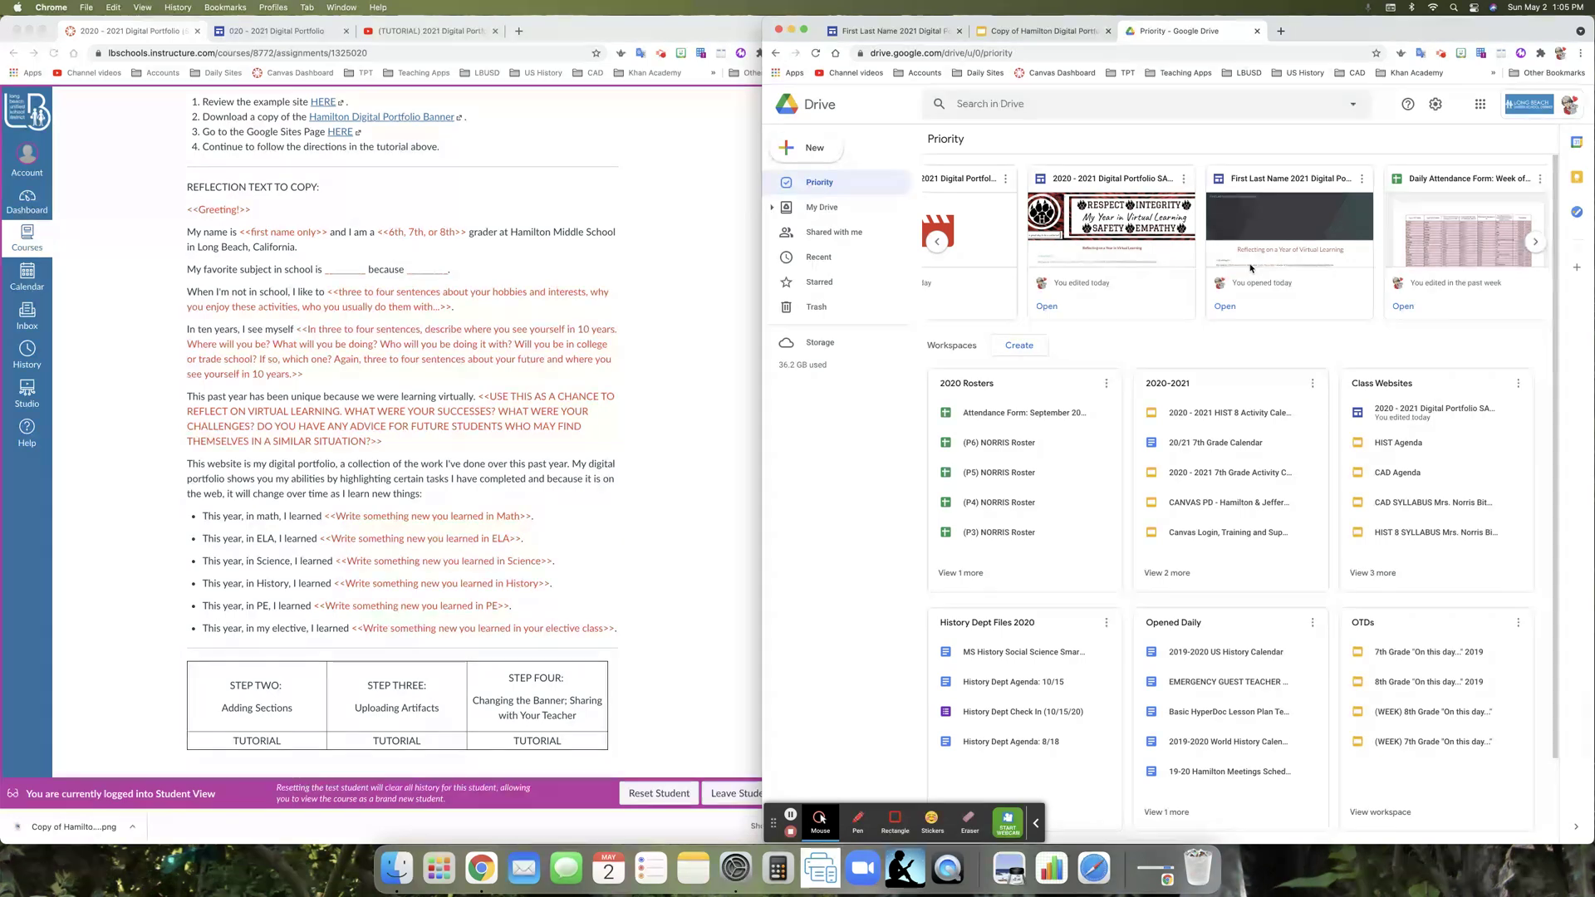
click(1051, 105)
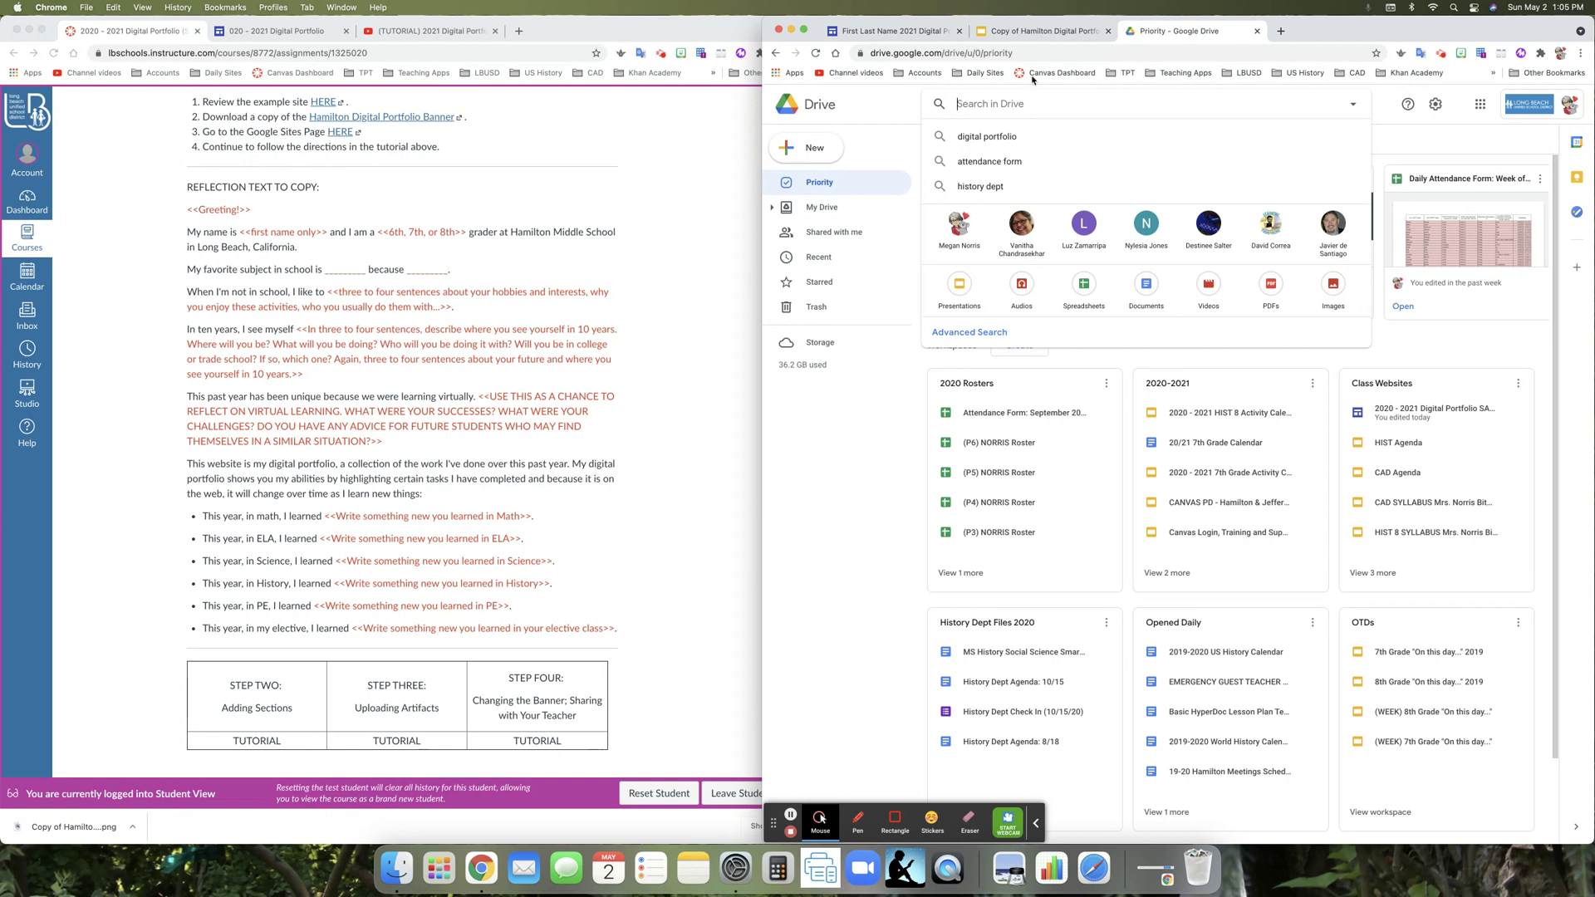
click(871, 35)
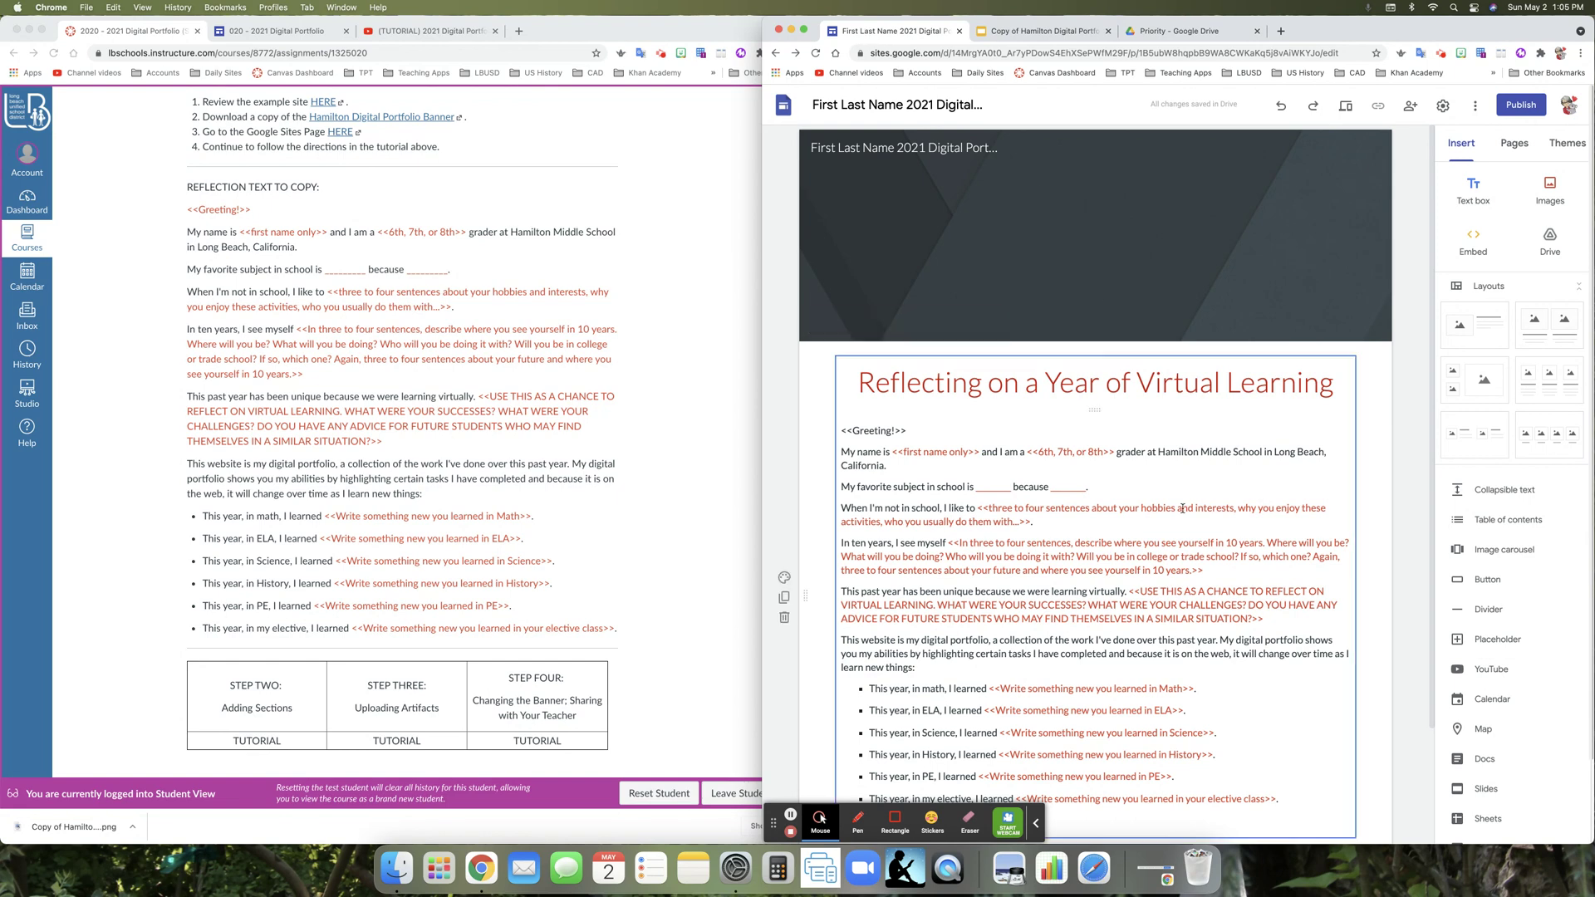
click(1037, 825)
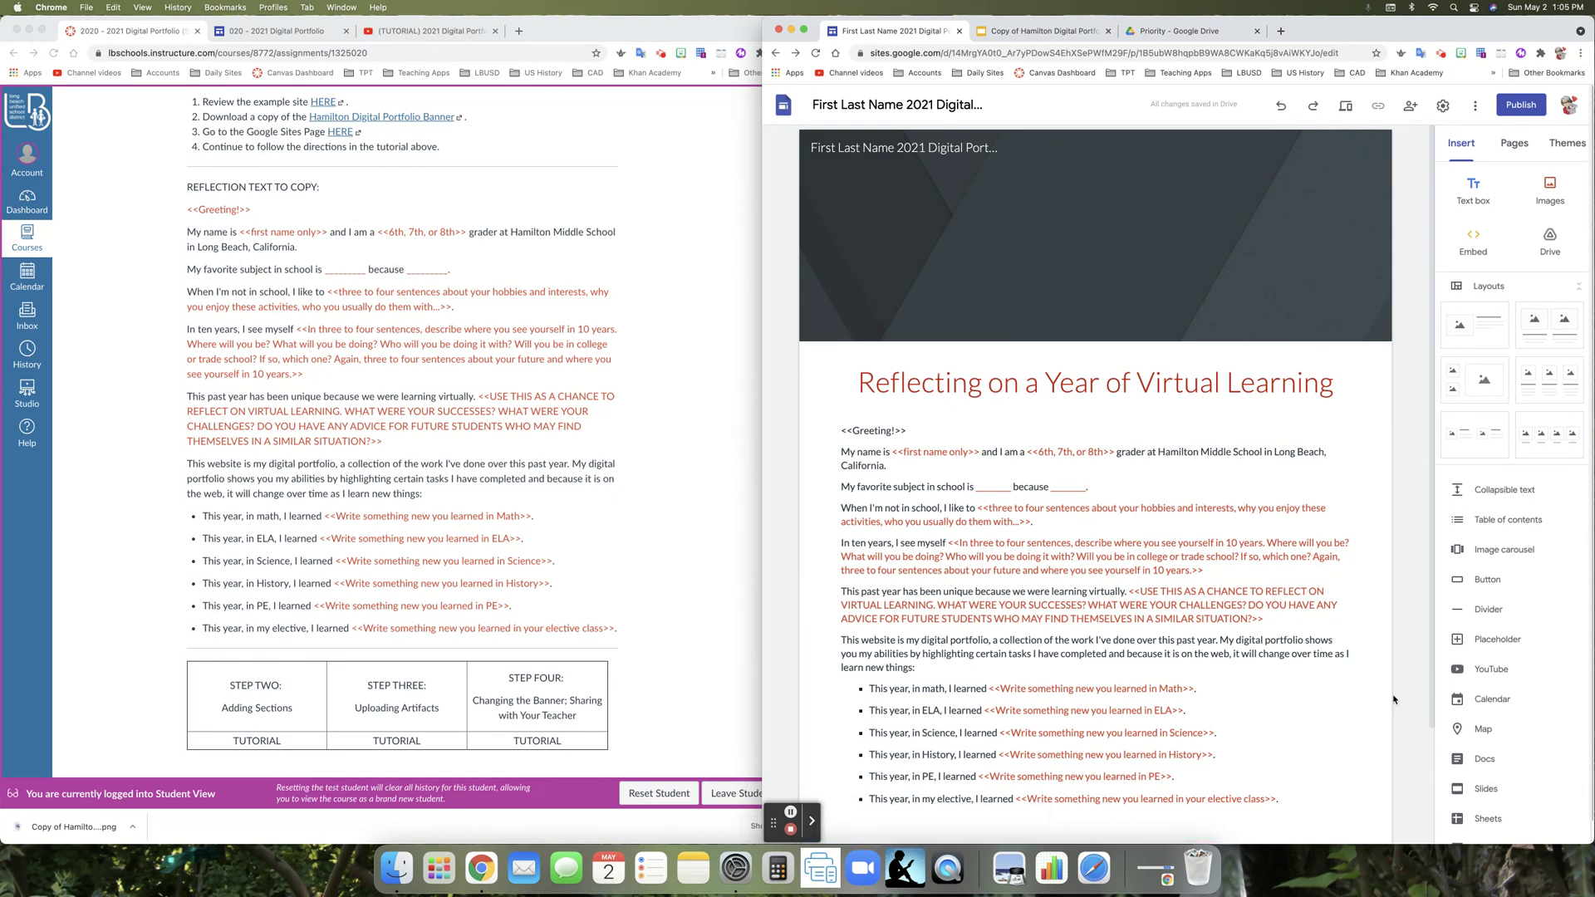
- Open the example site linked in step one of the assignment and examine the section below the reflection text
scroll(1365, 719, down, 3)
scroll(1365, 718, down, 1)
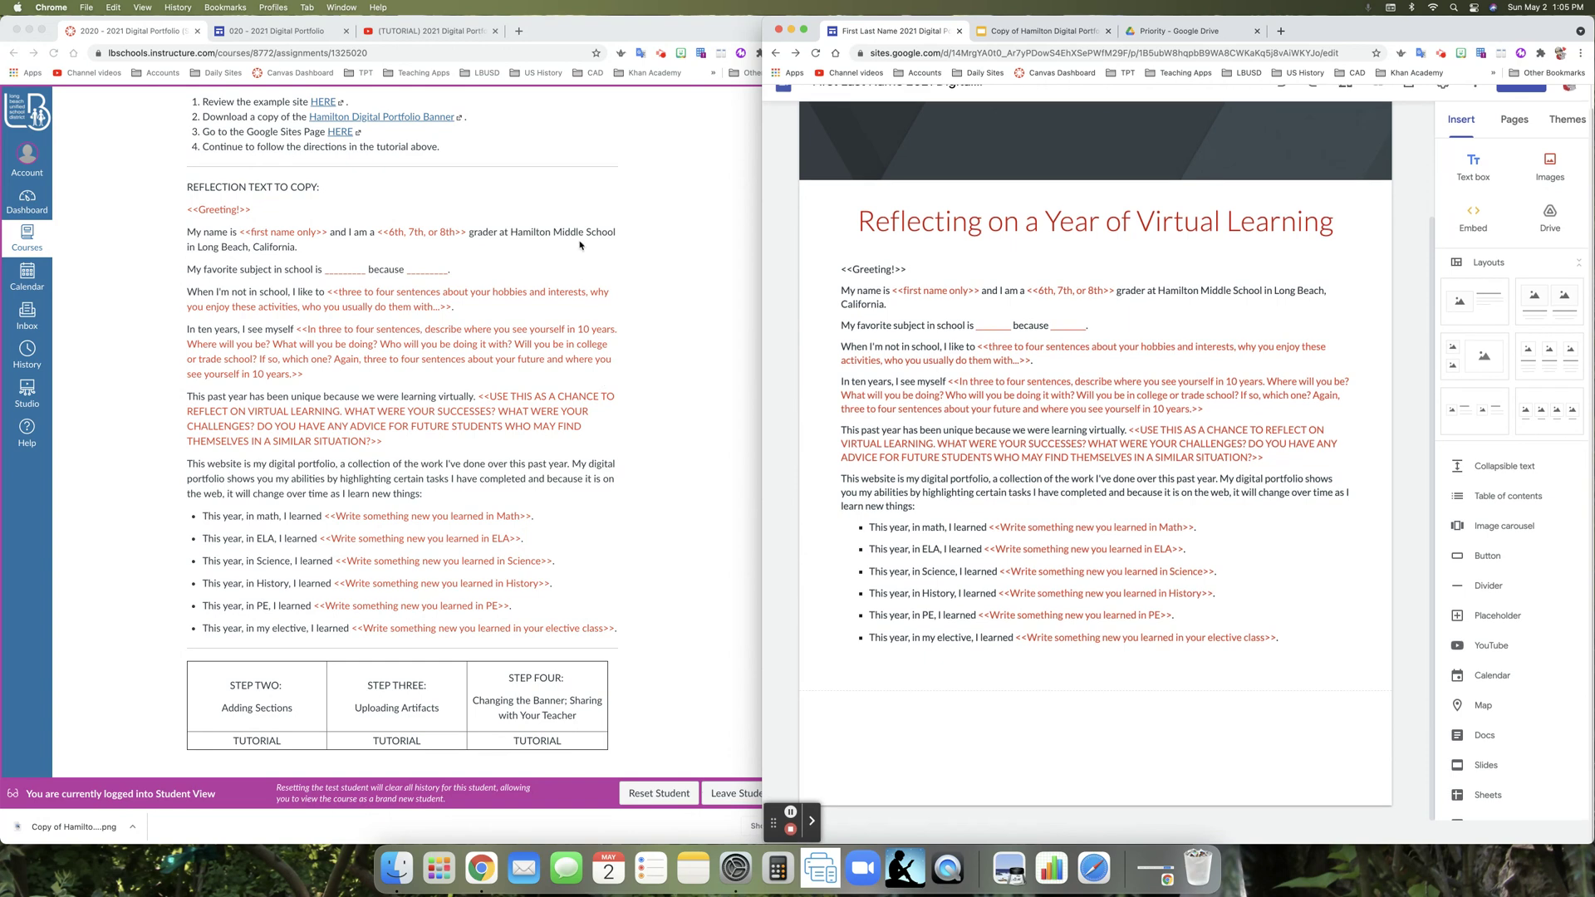
scroll(374, 172, up, 1)
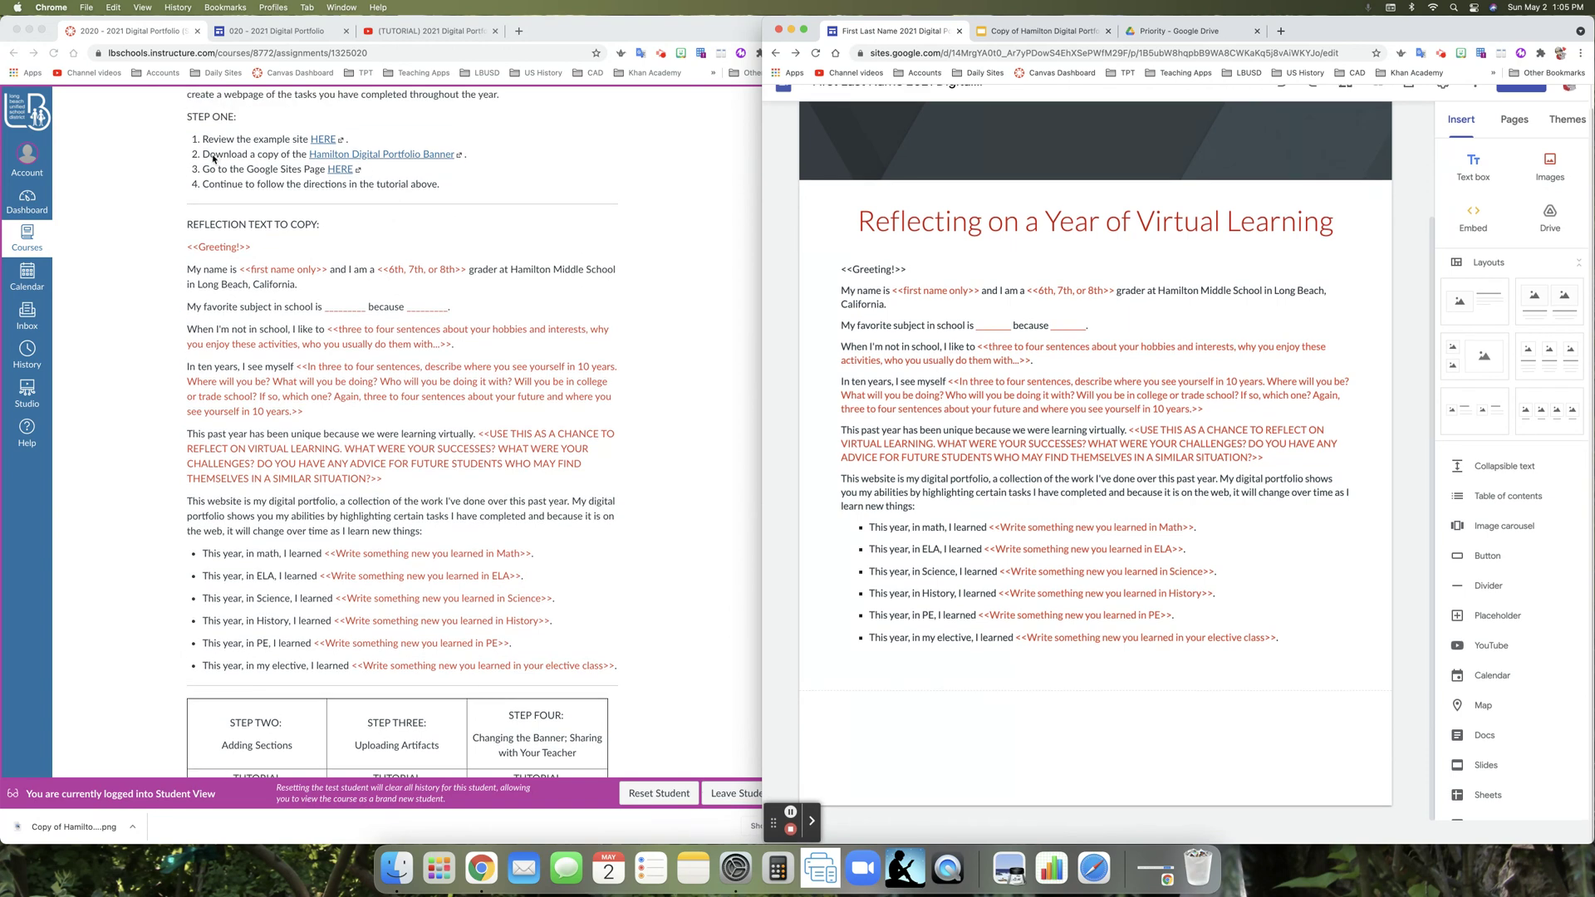
click(325, 141)
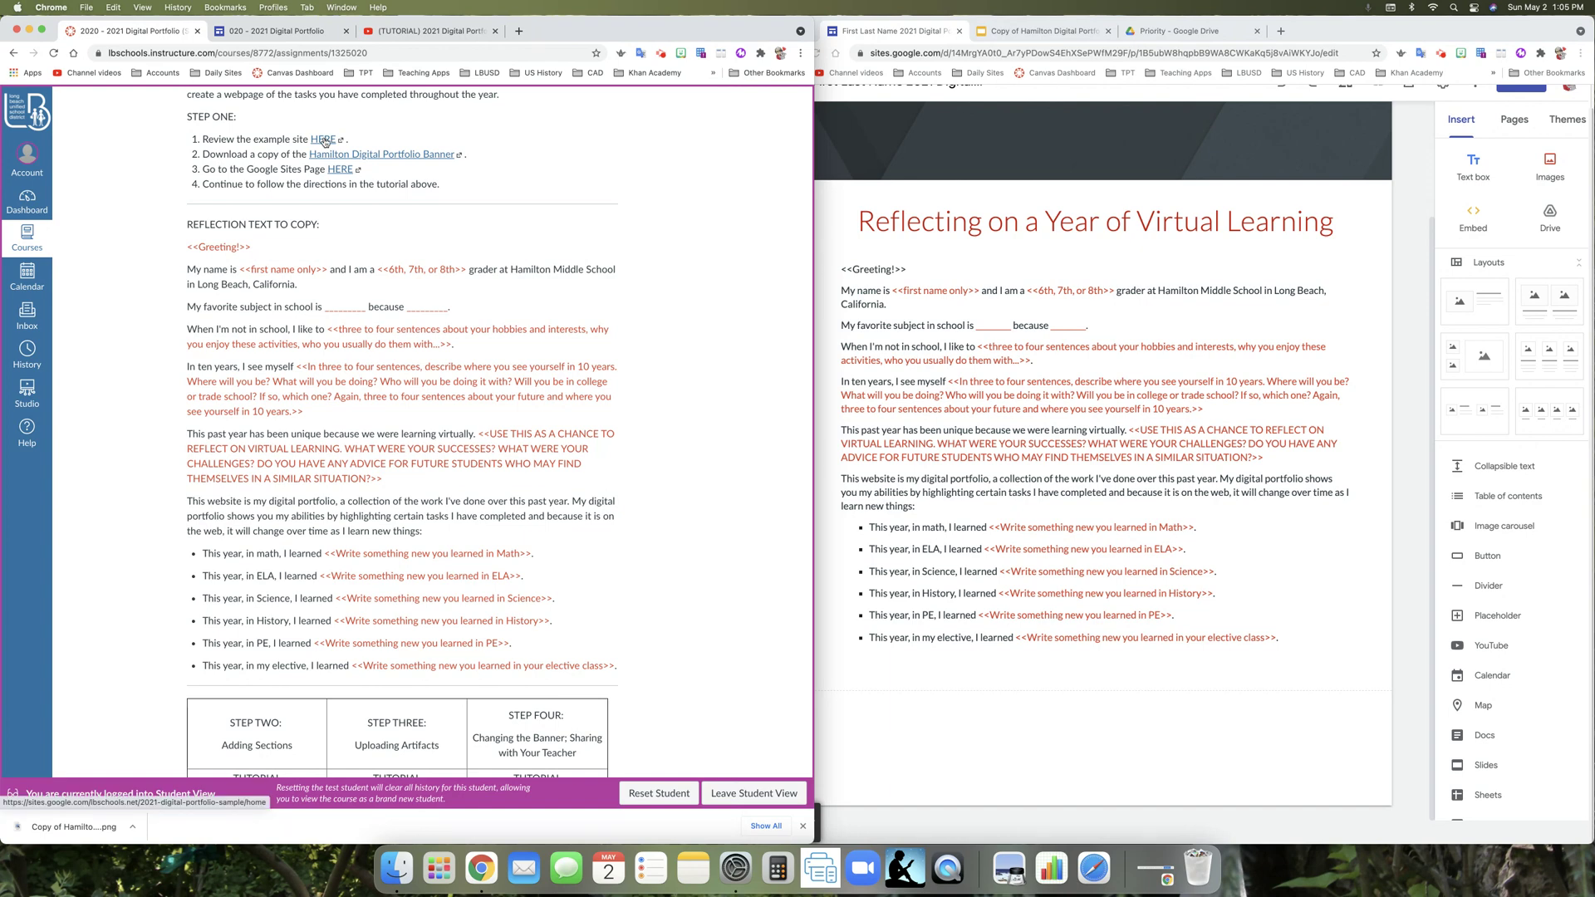
click(325, 141)
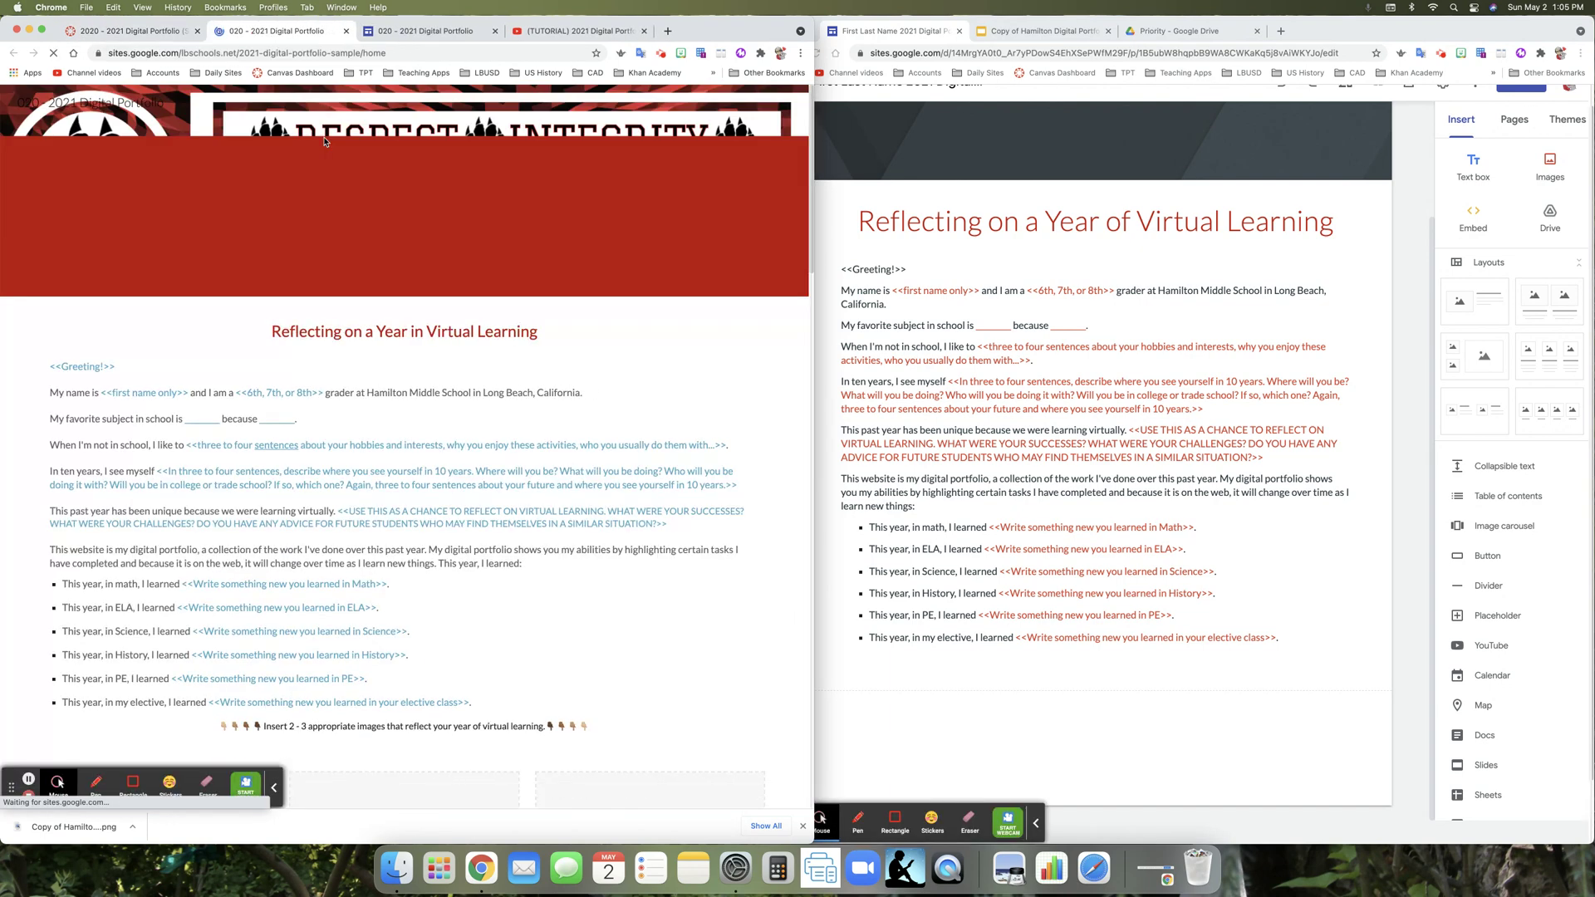
scroll(595, 521, down, 7)
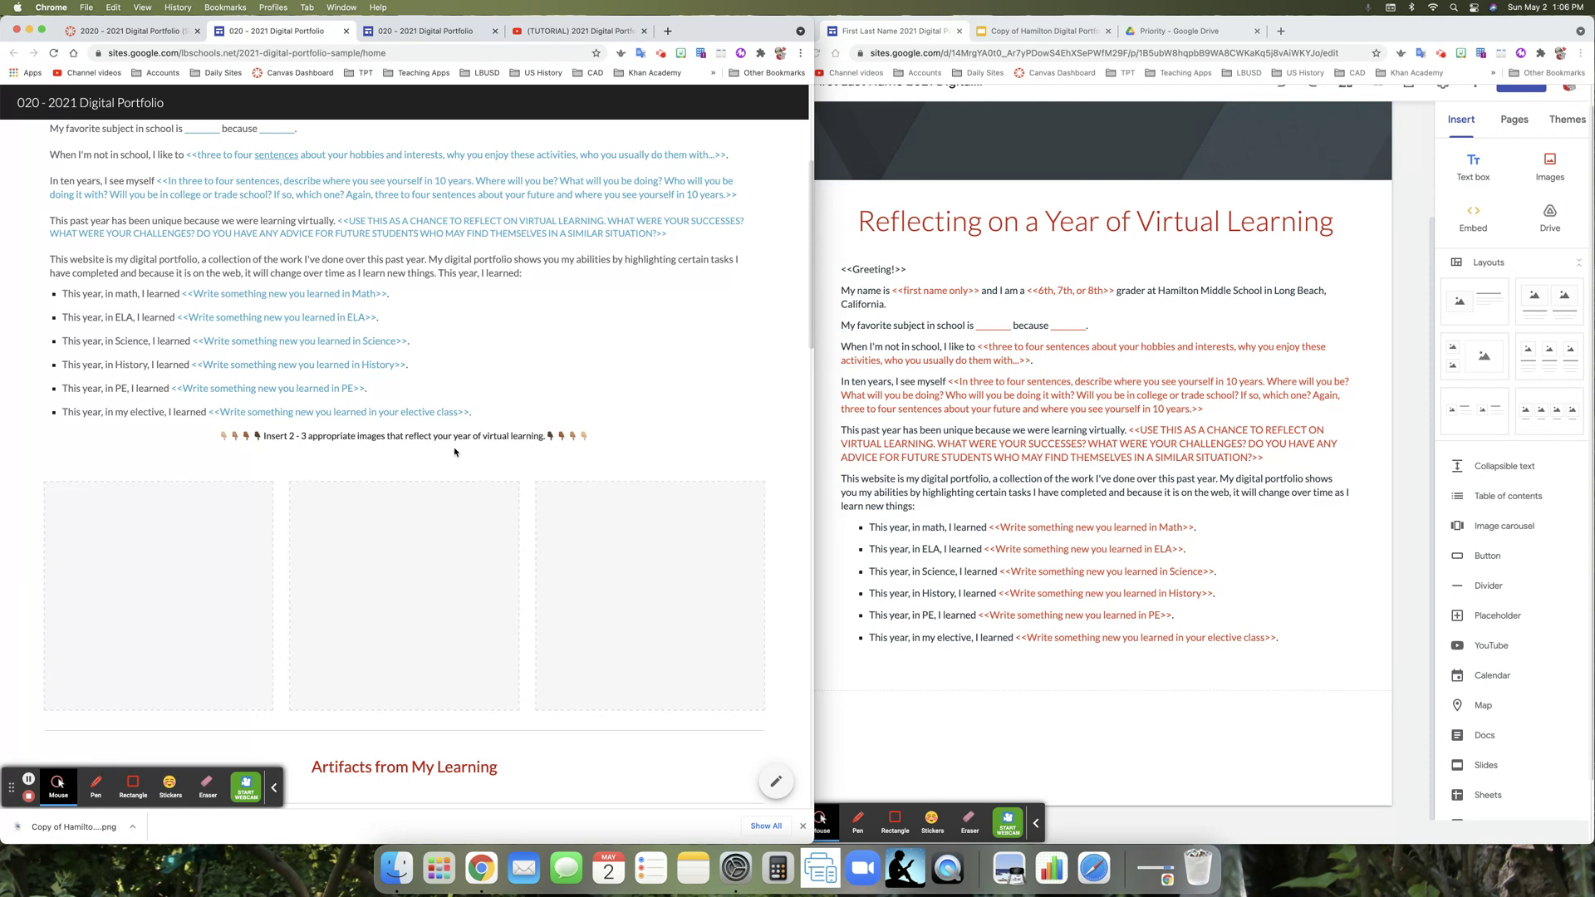
click(275, 788)
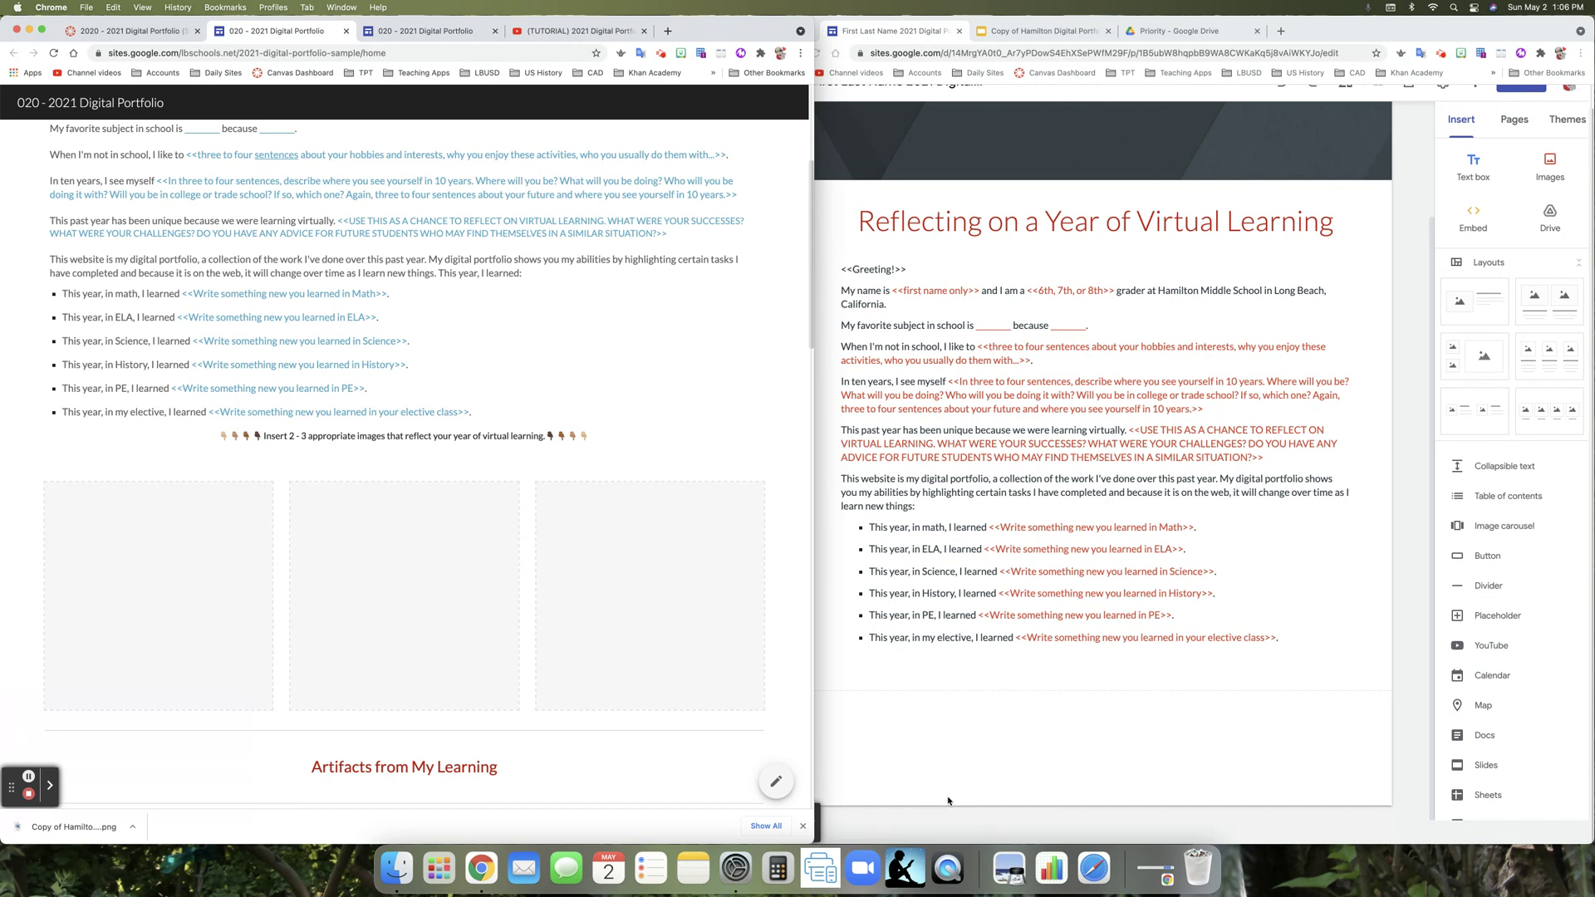
click(949, 802)
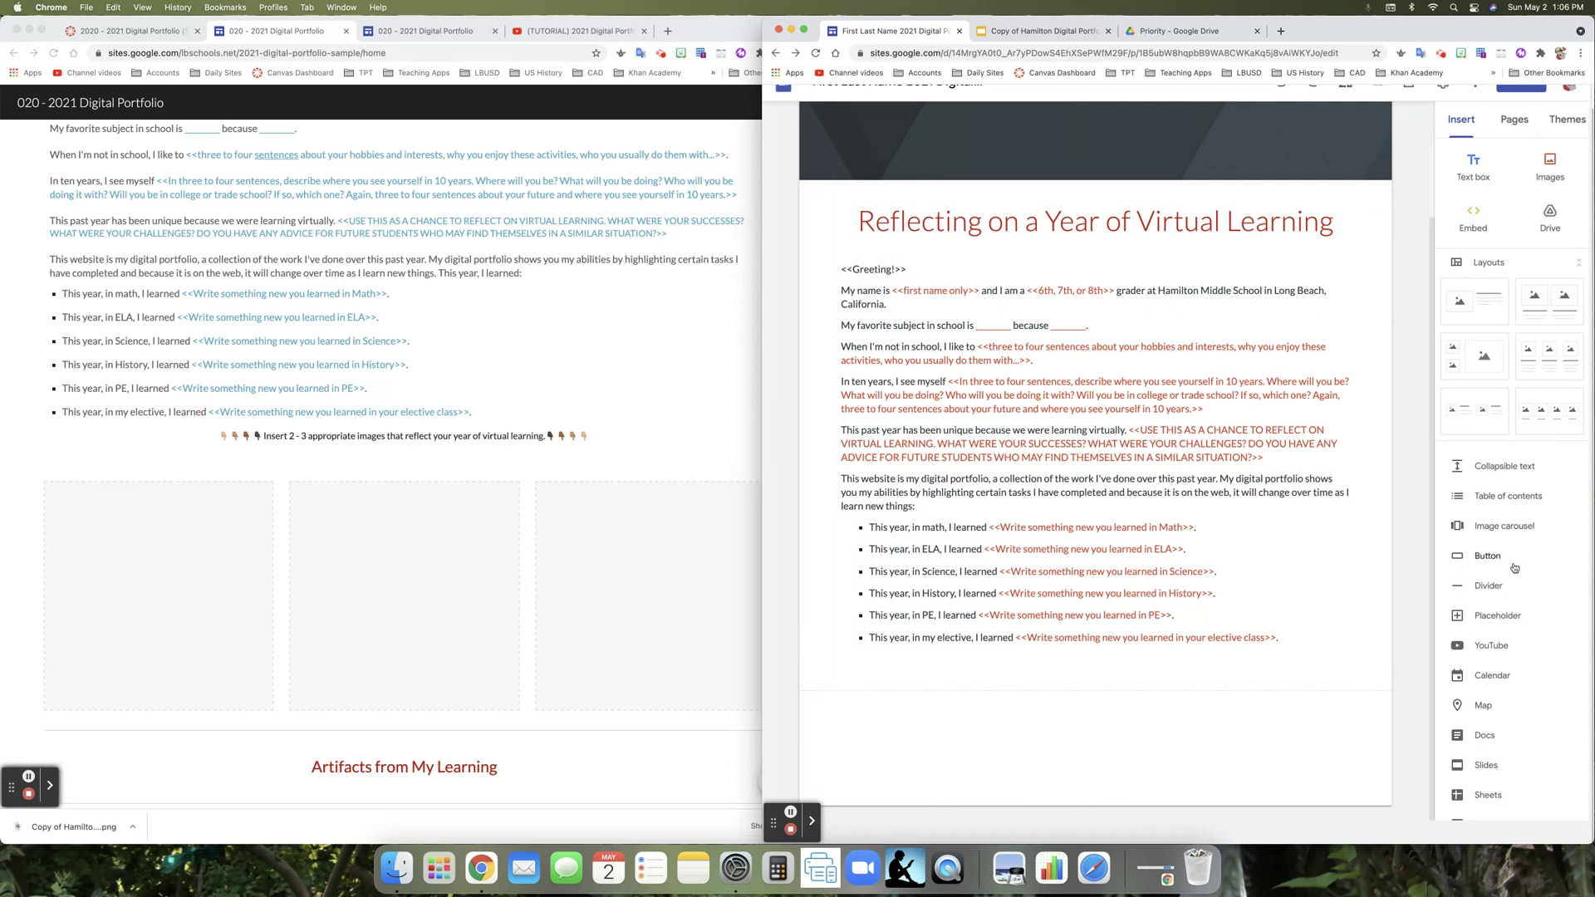
- Insert a divider below the reflection text in the portfolio site and add a placeholder beneath it
click(125, 31)
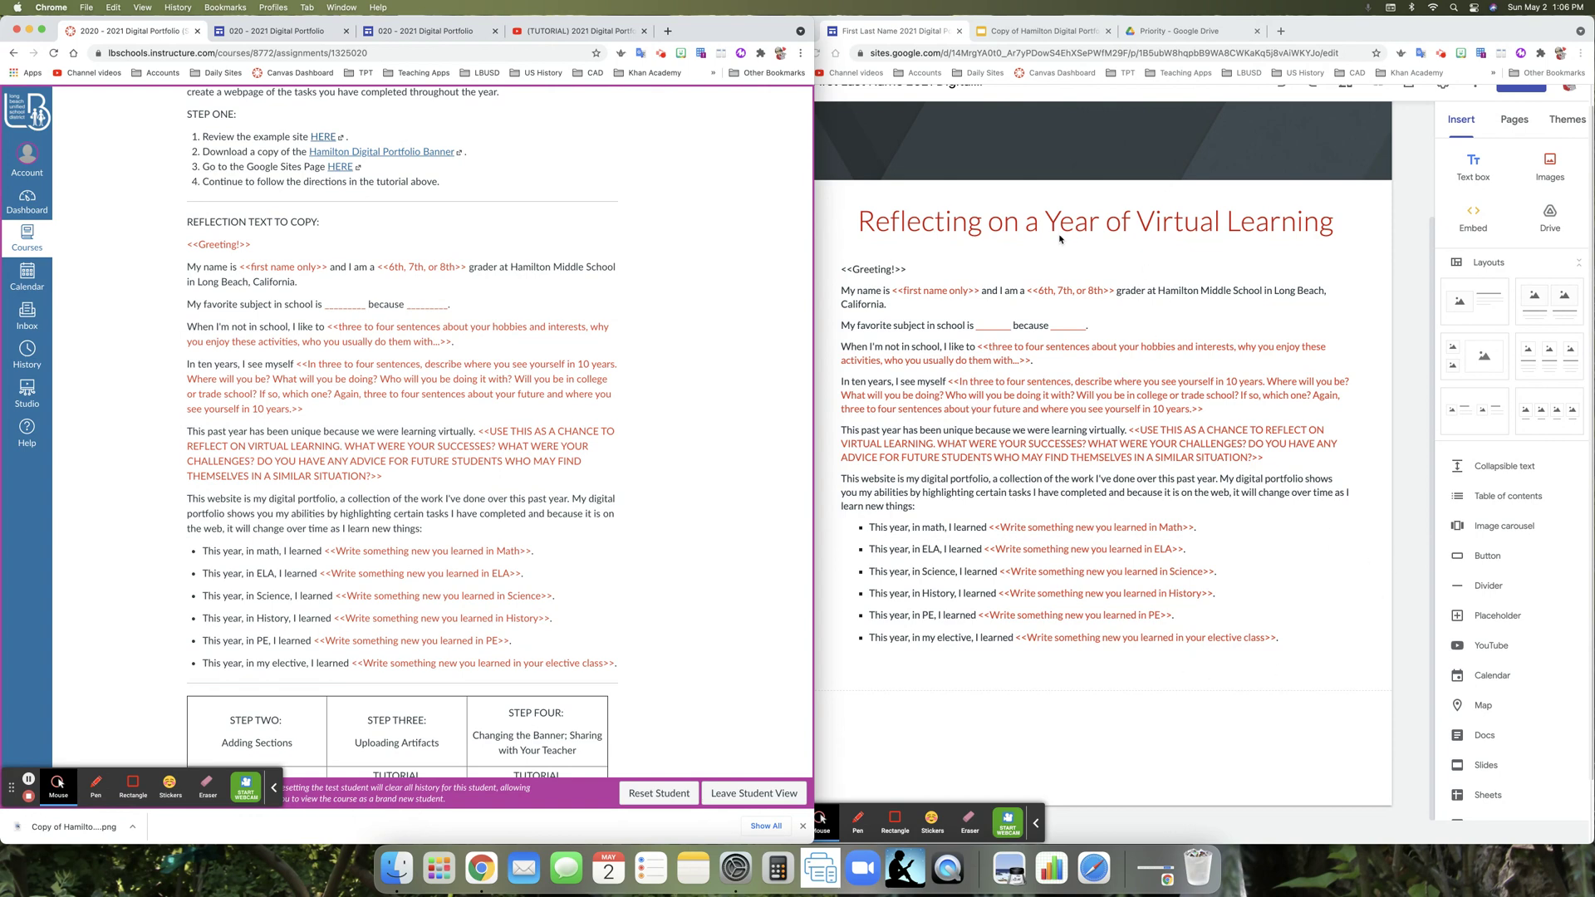
click(1244, 688)
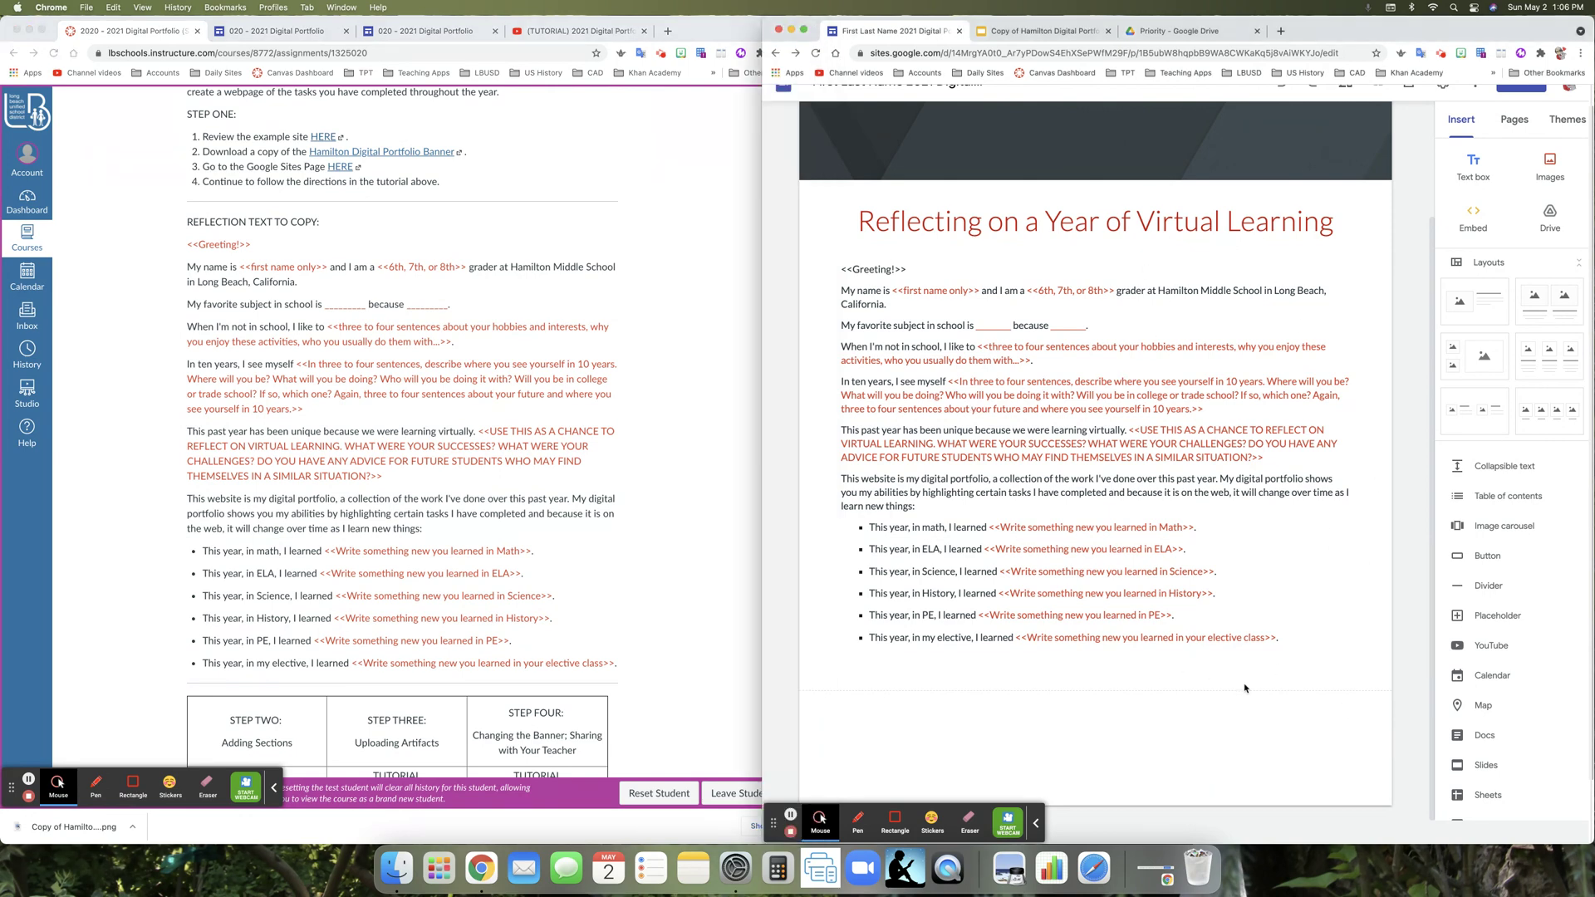
click(1244, 683)
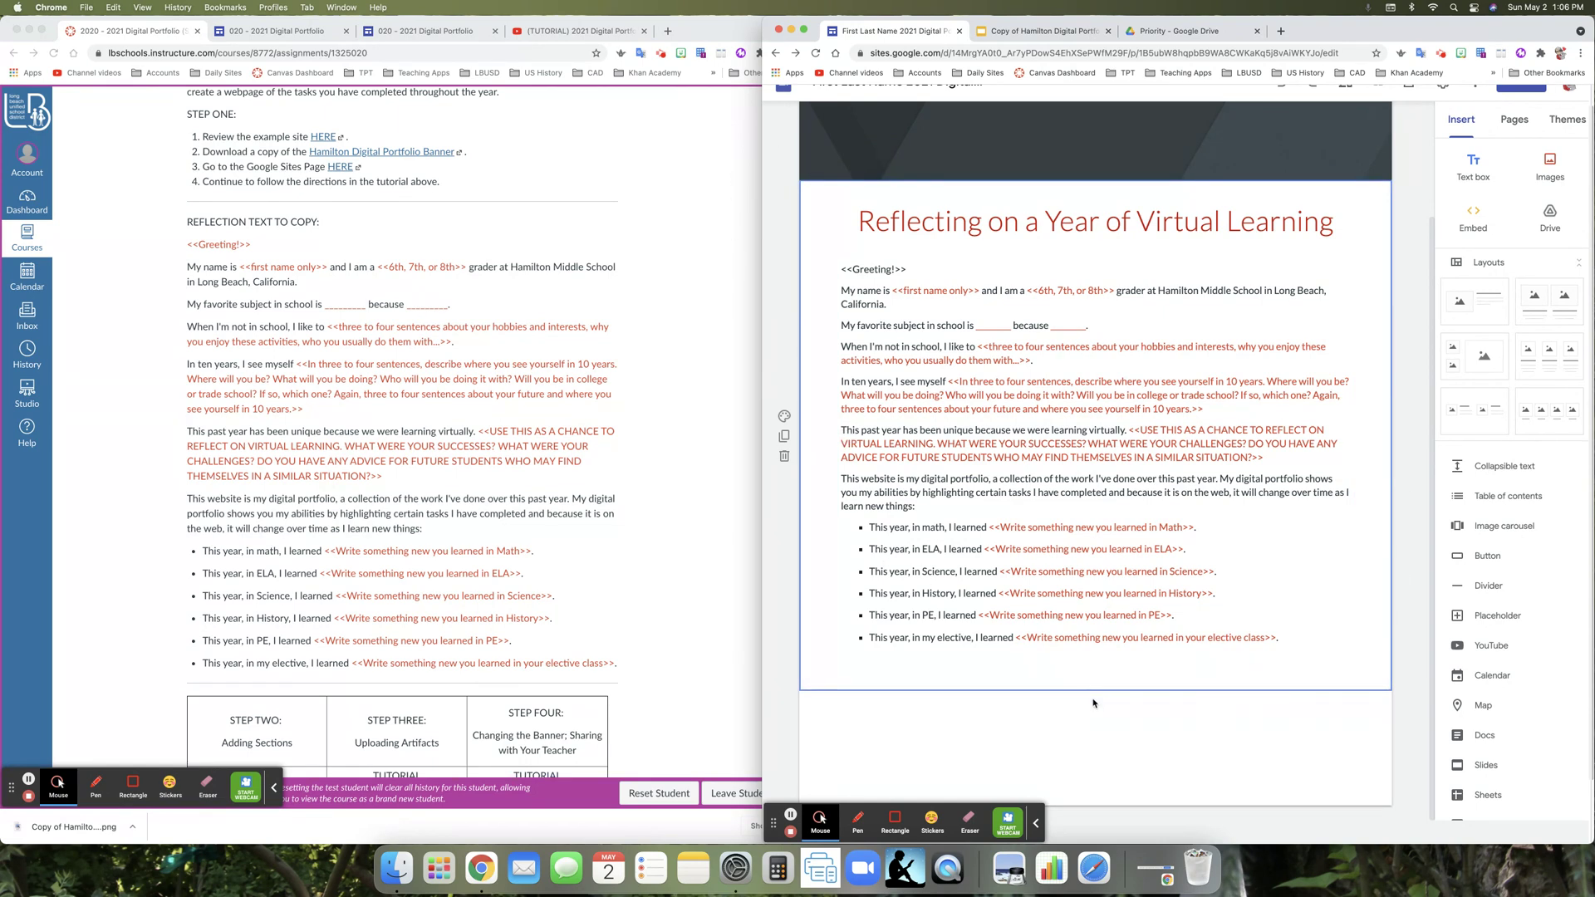
click(1479, 588)
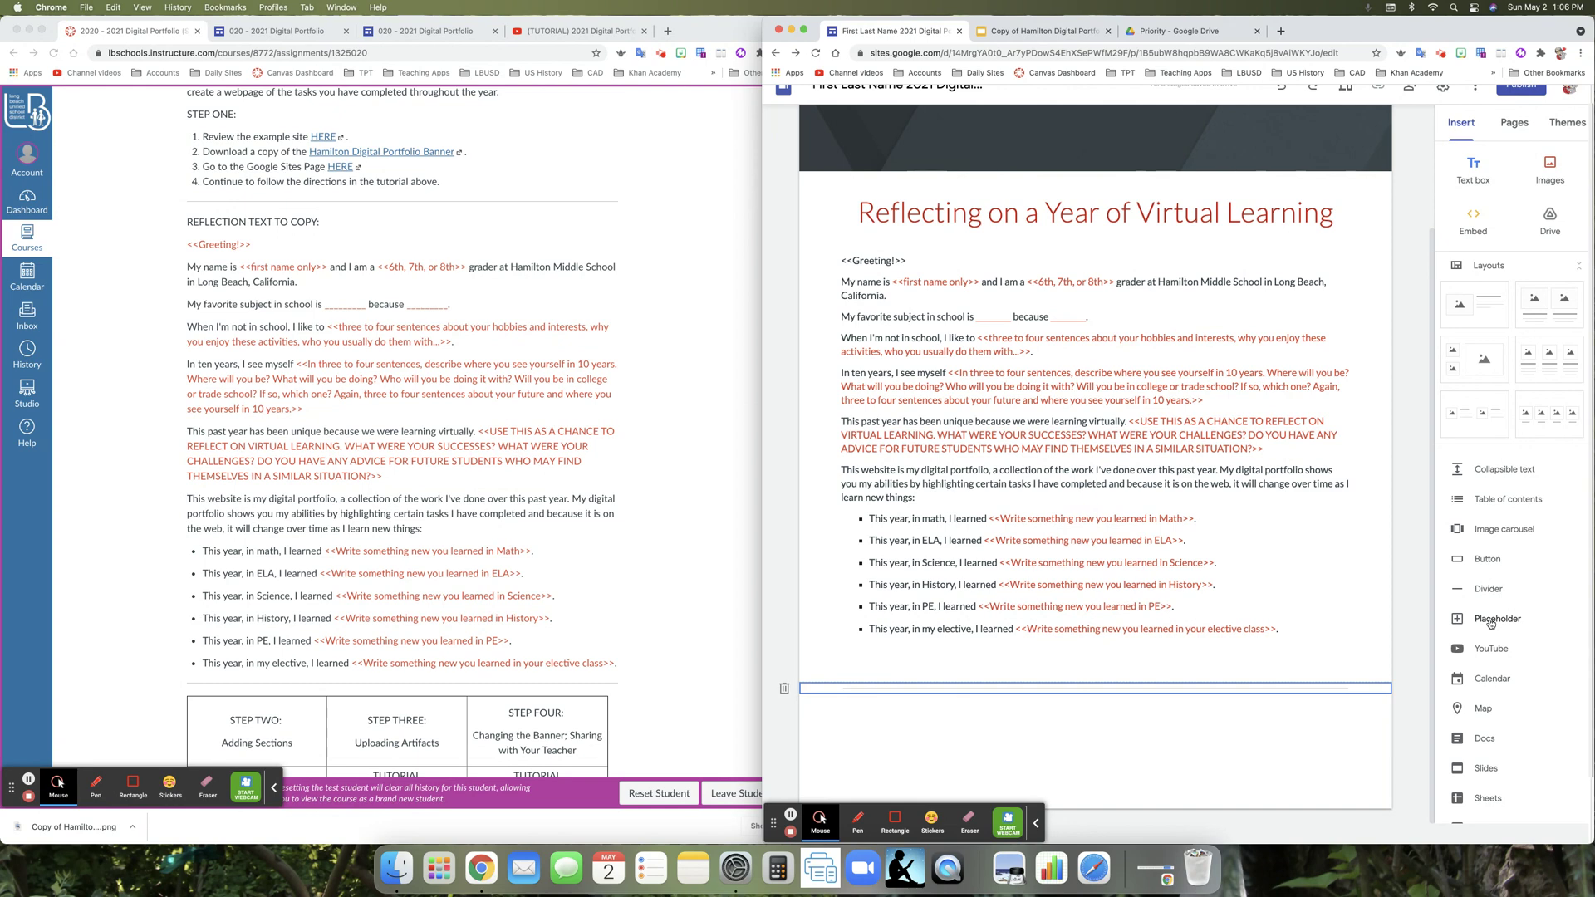
click(1490, 622)
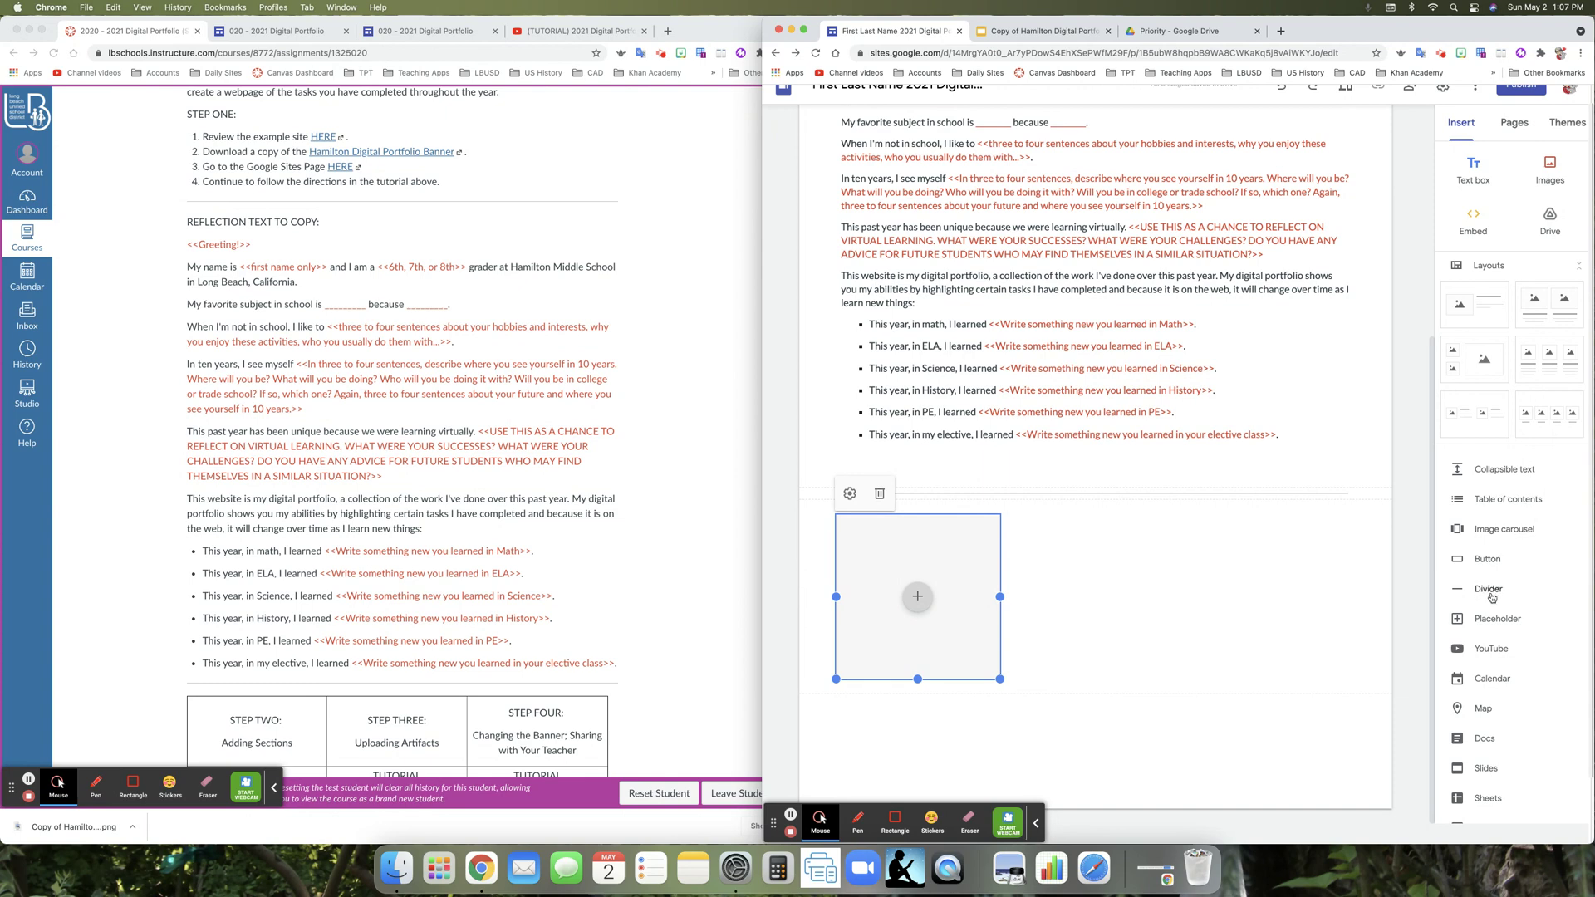
click(1492, 621)
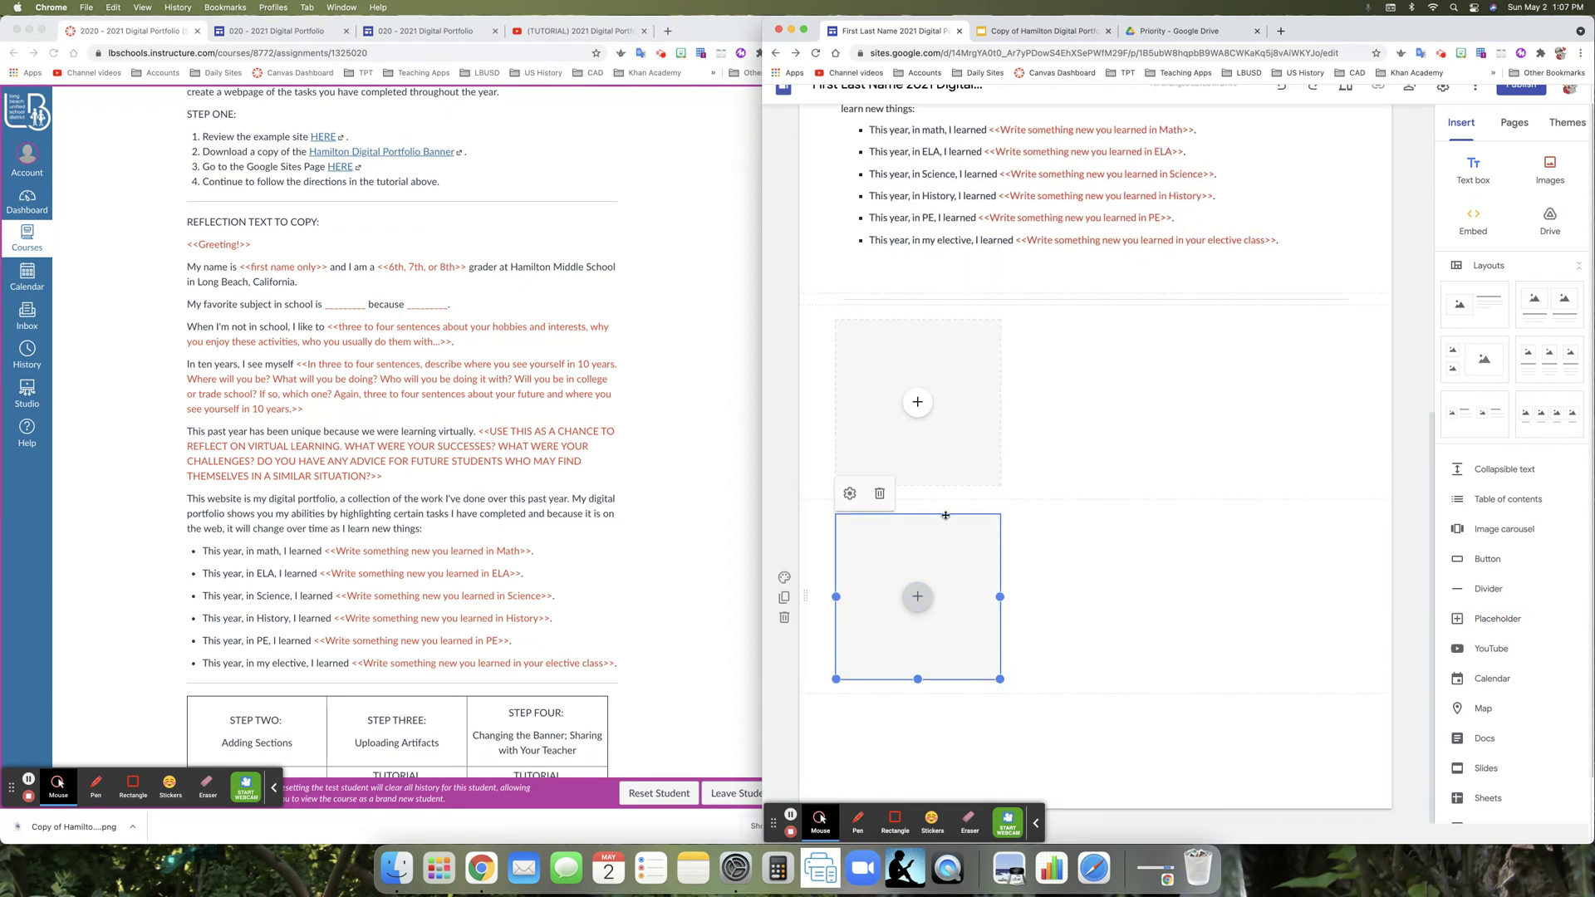
drag(945, 516, 1062, 394)
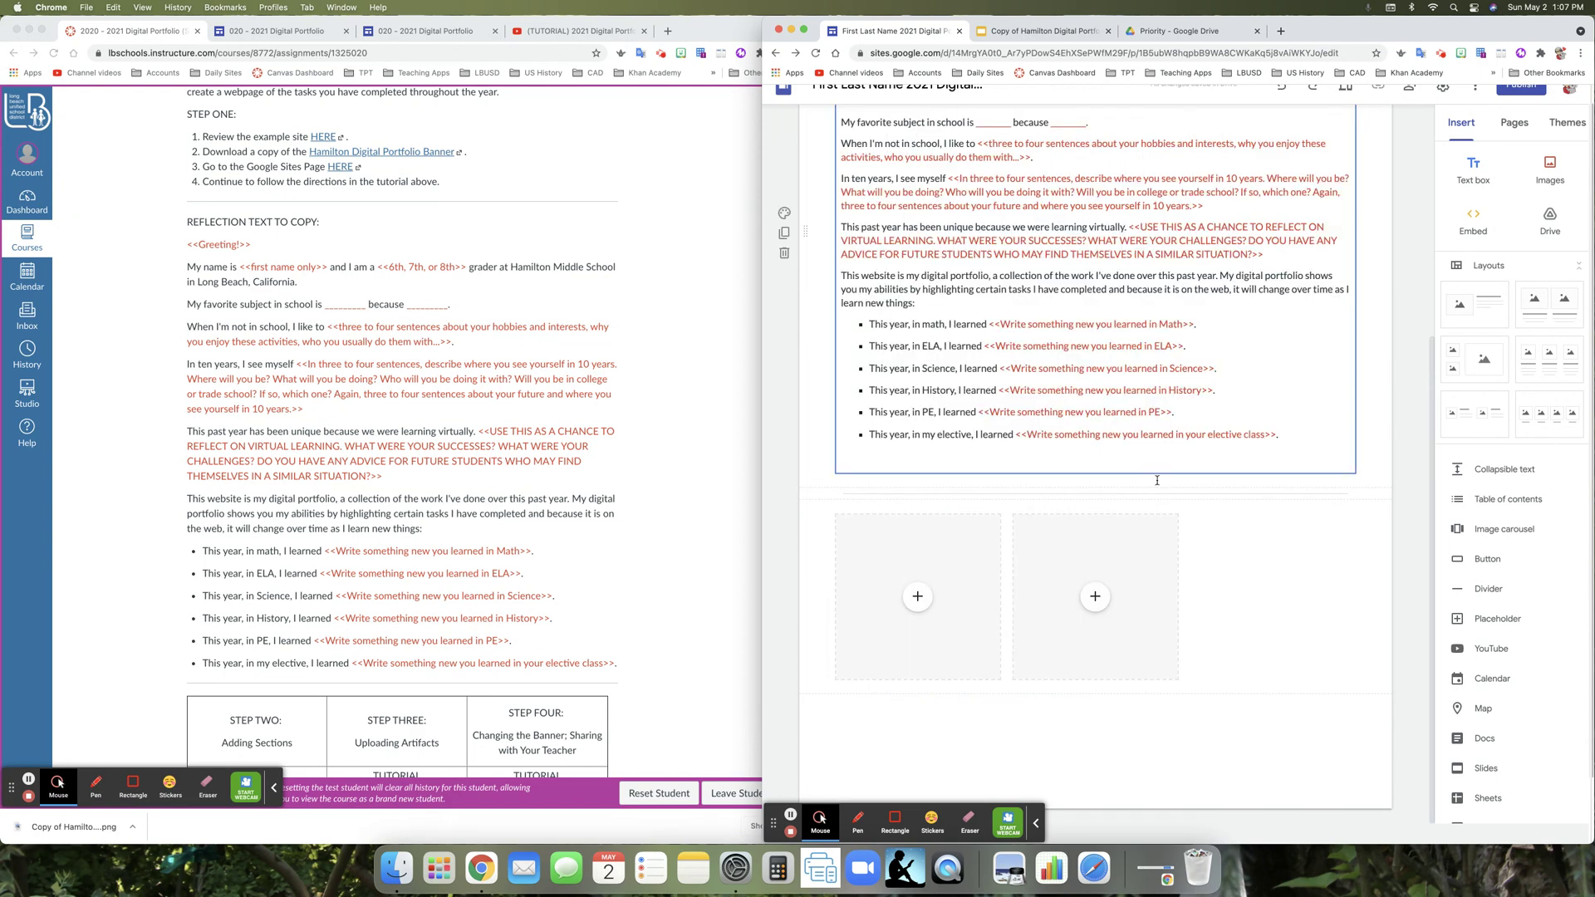
key(super+z)
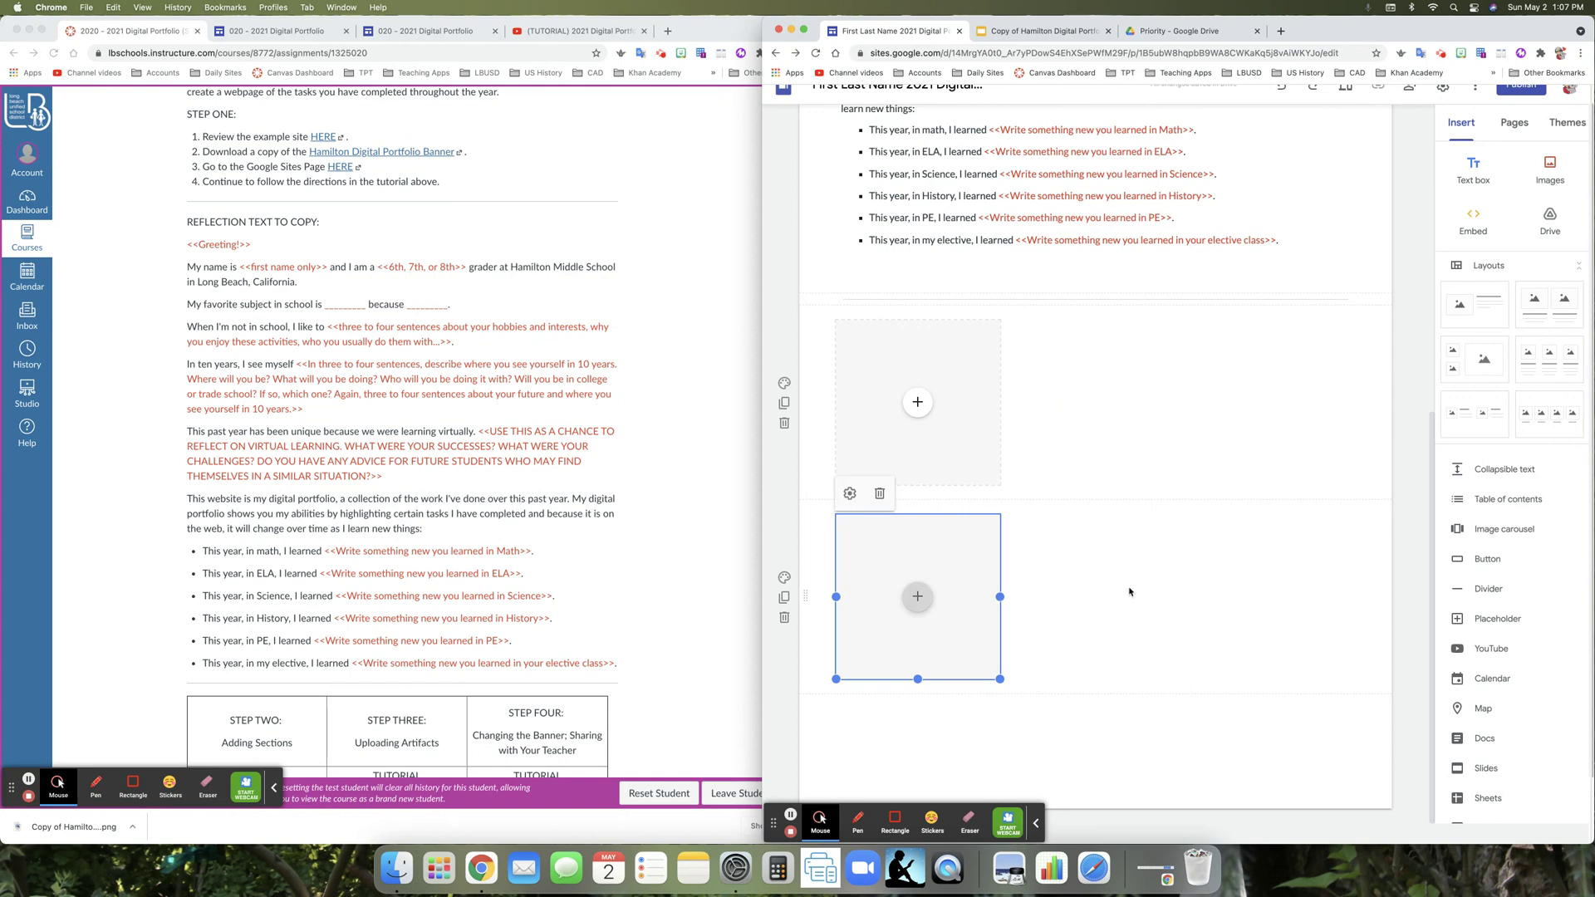
key(super+z)
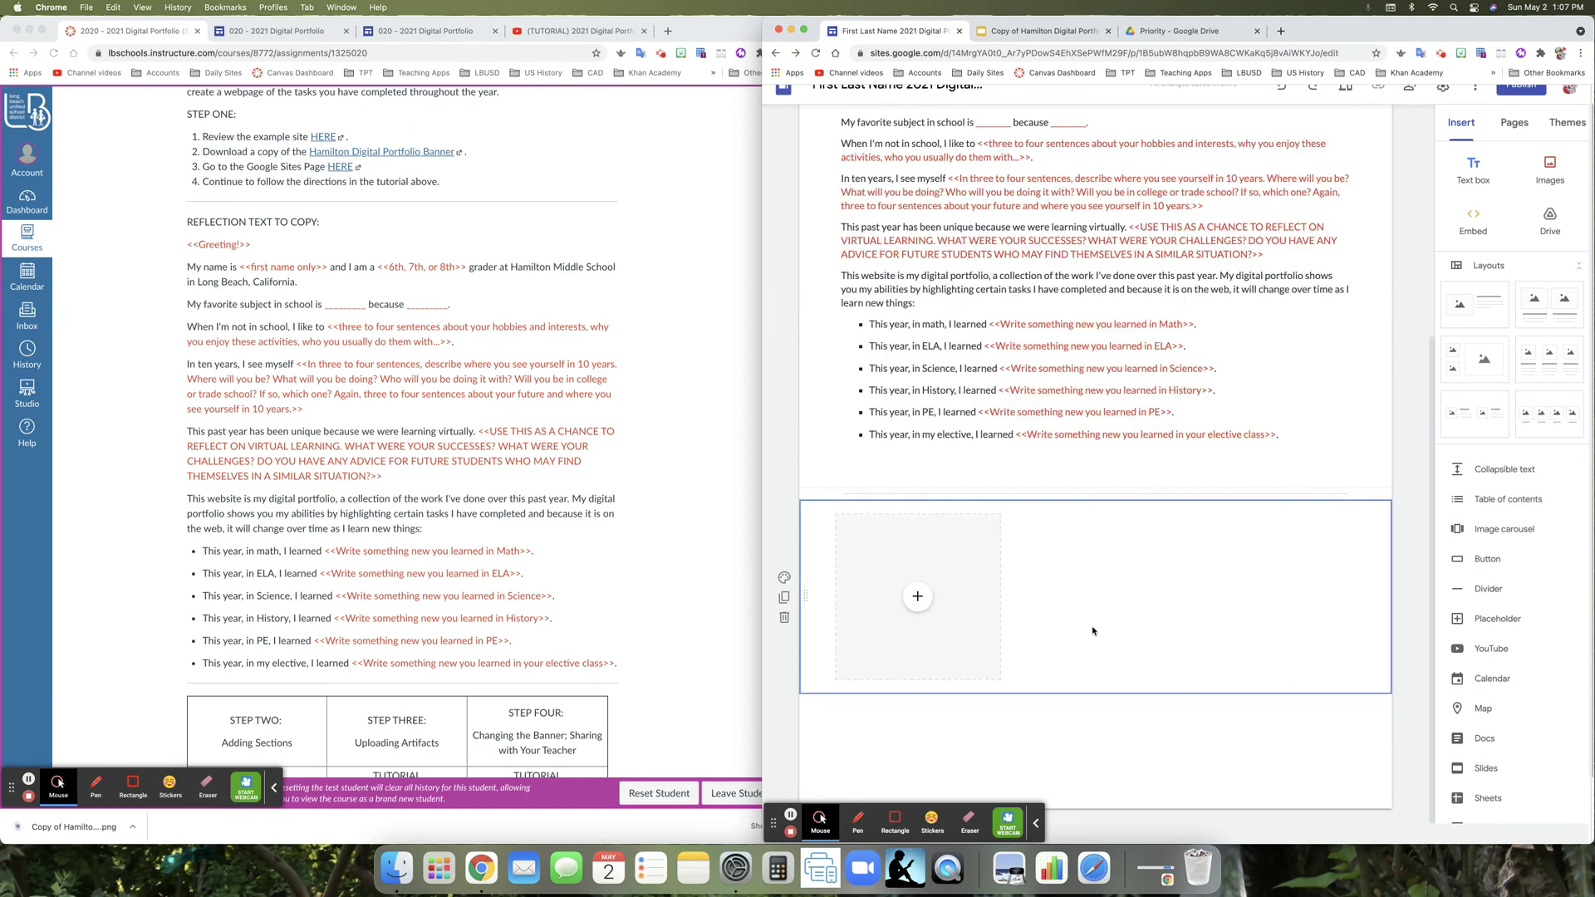
- Add two more placeholders and move them beside the first one to form a row of three
click(995, 667)
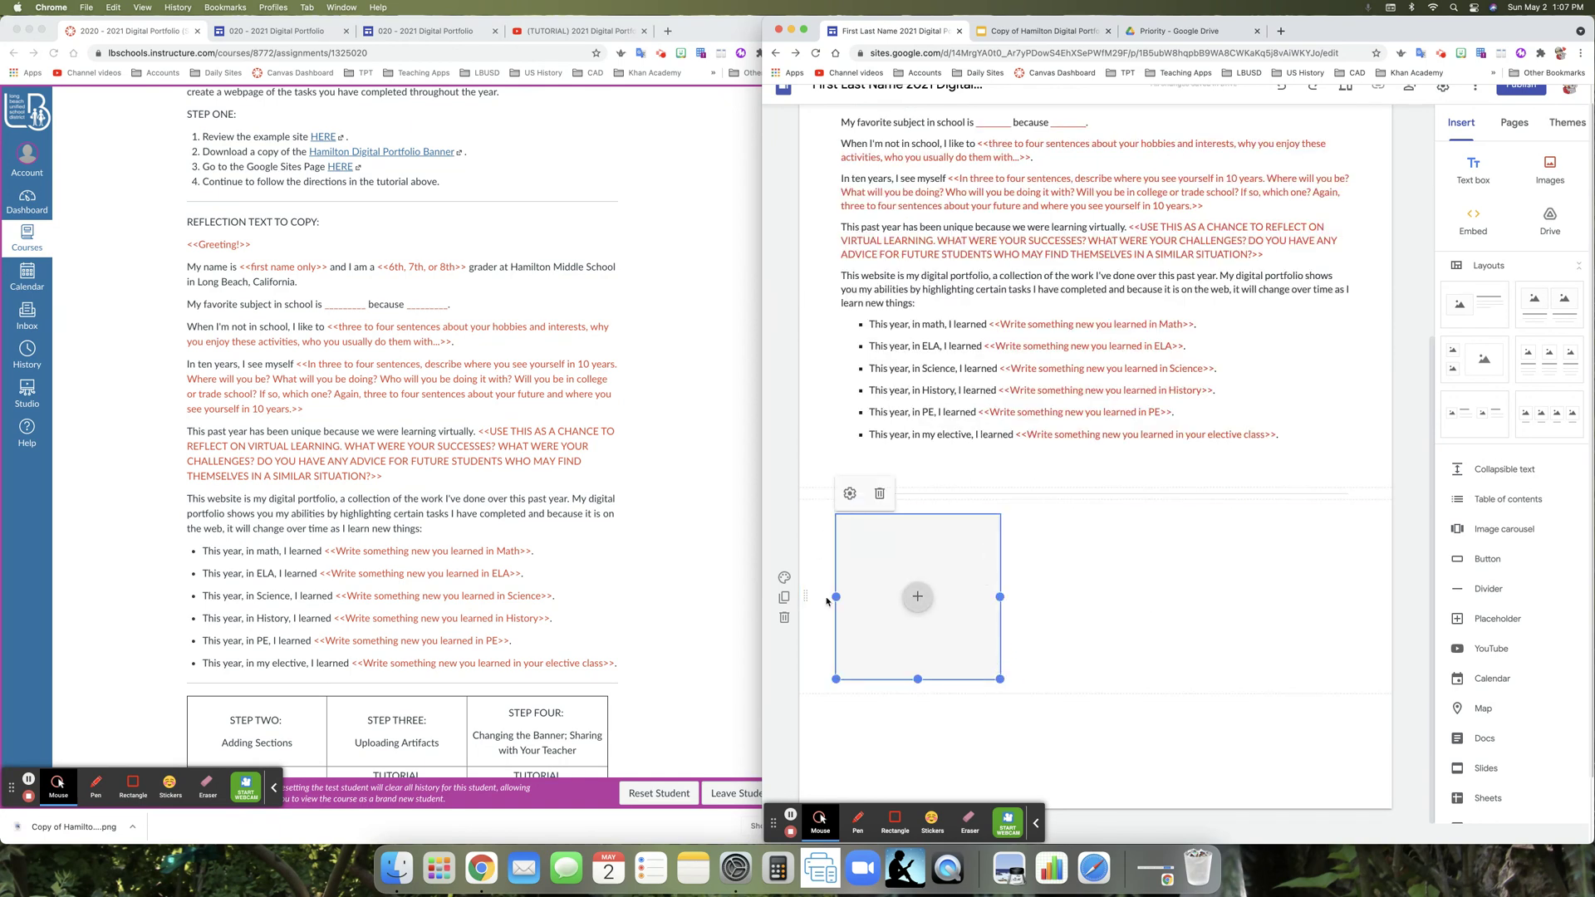
click(1511, 619)
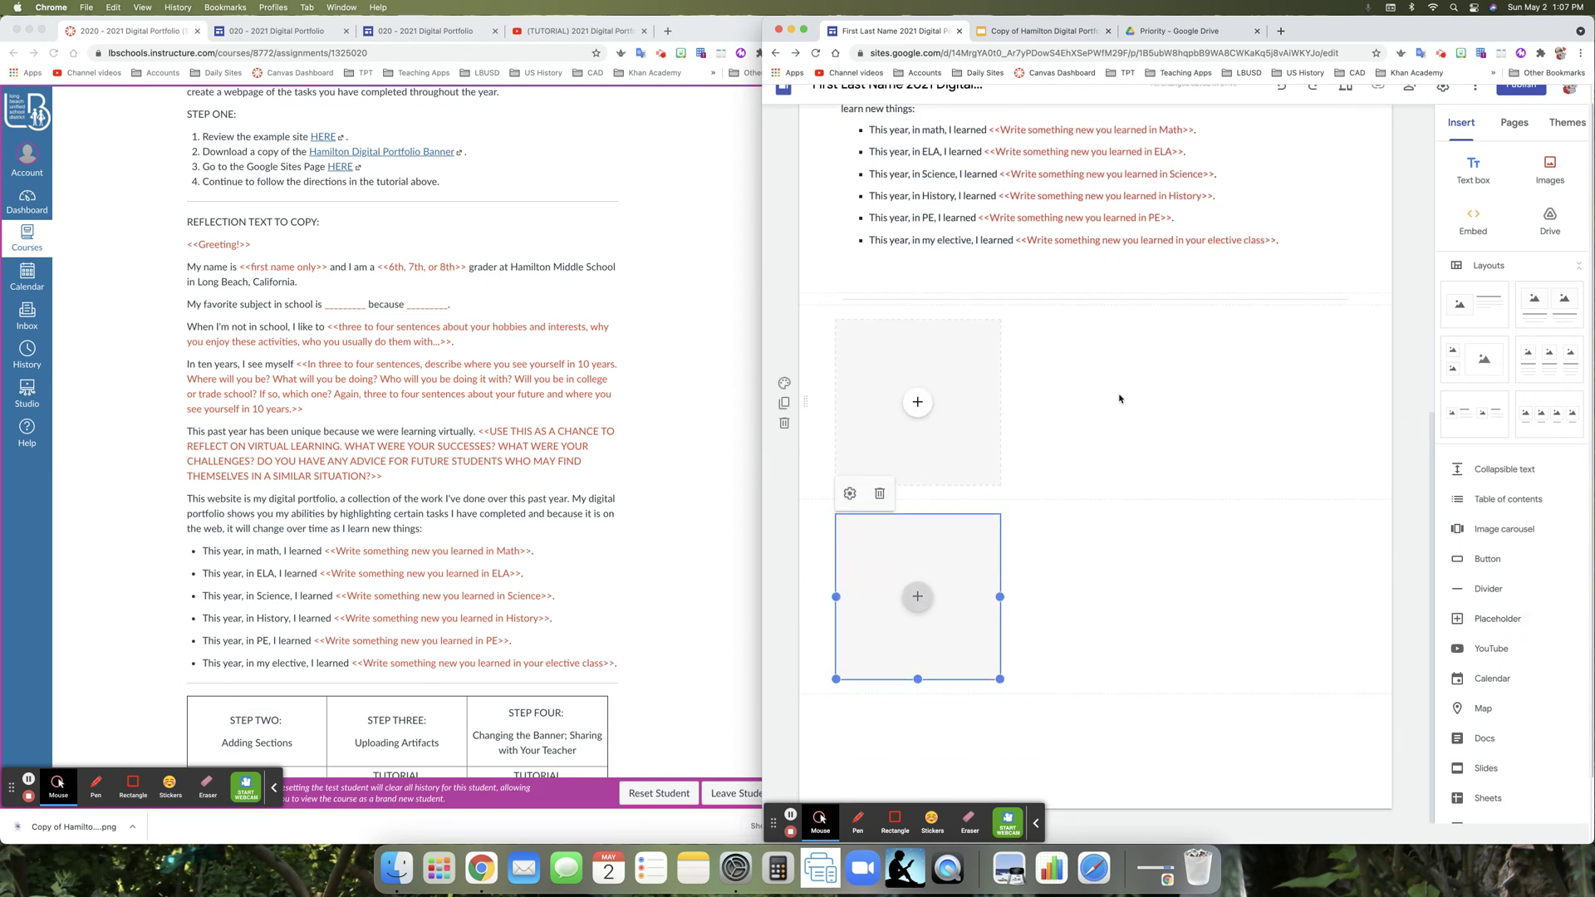
drag(997, 565, 1112, 467)
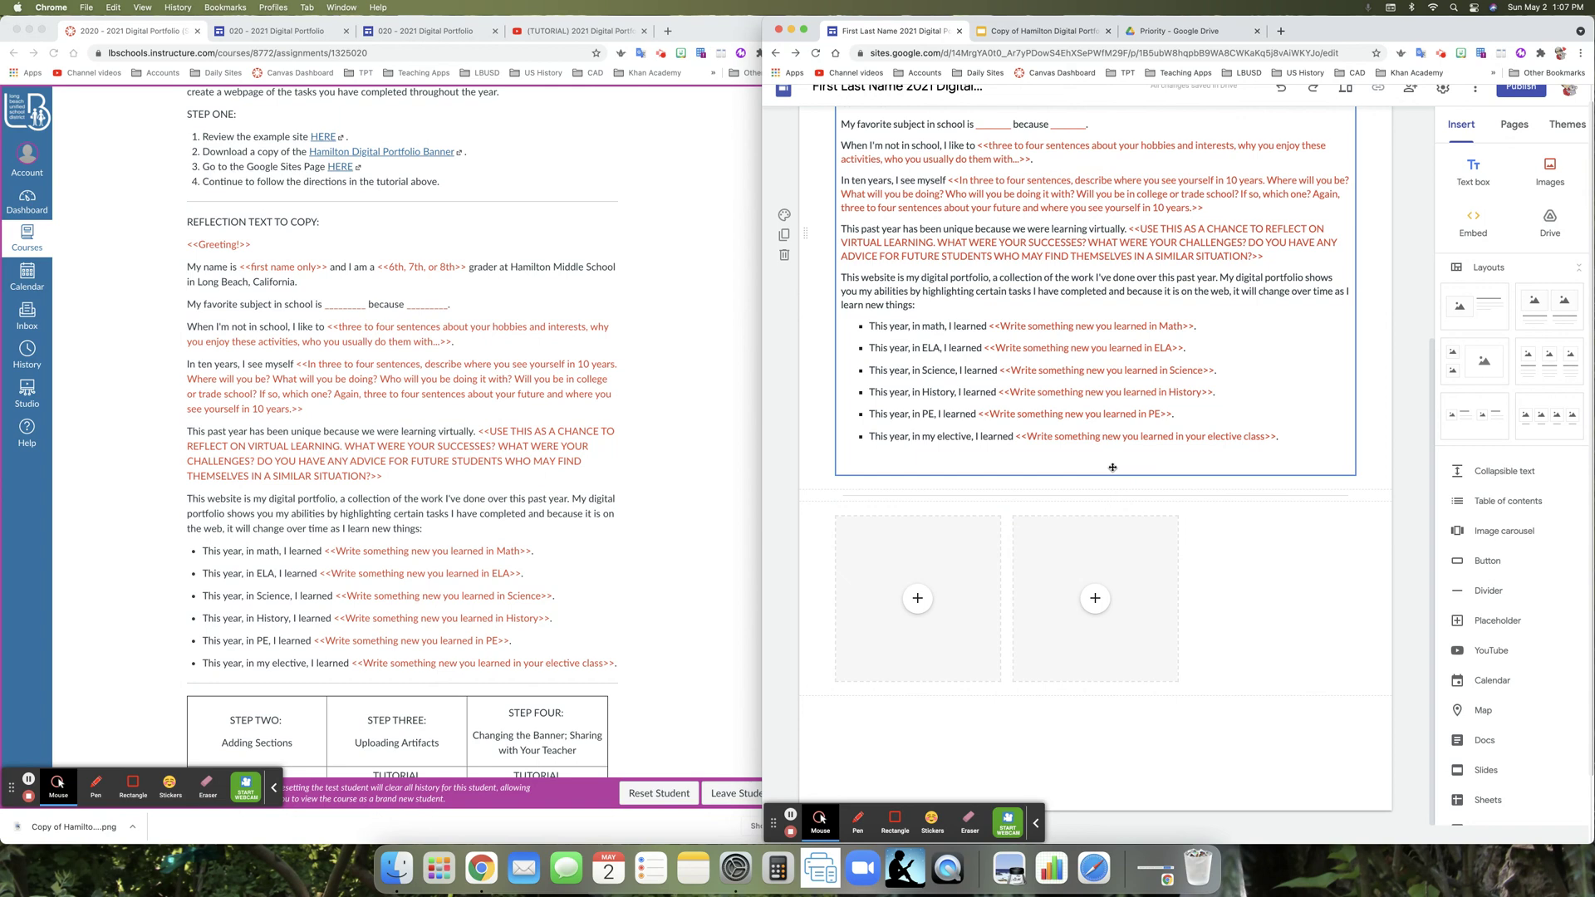
click(1514, 623)
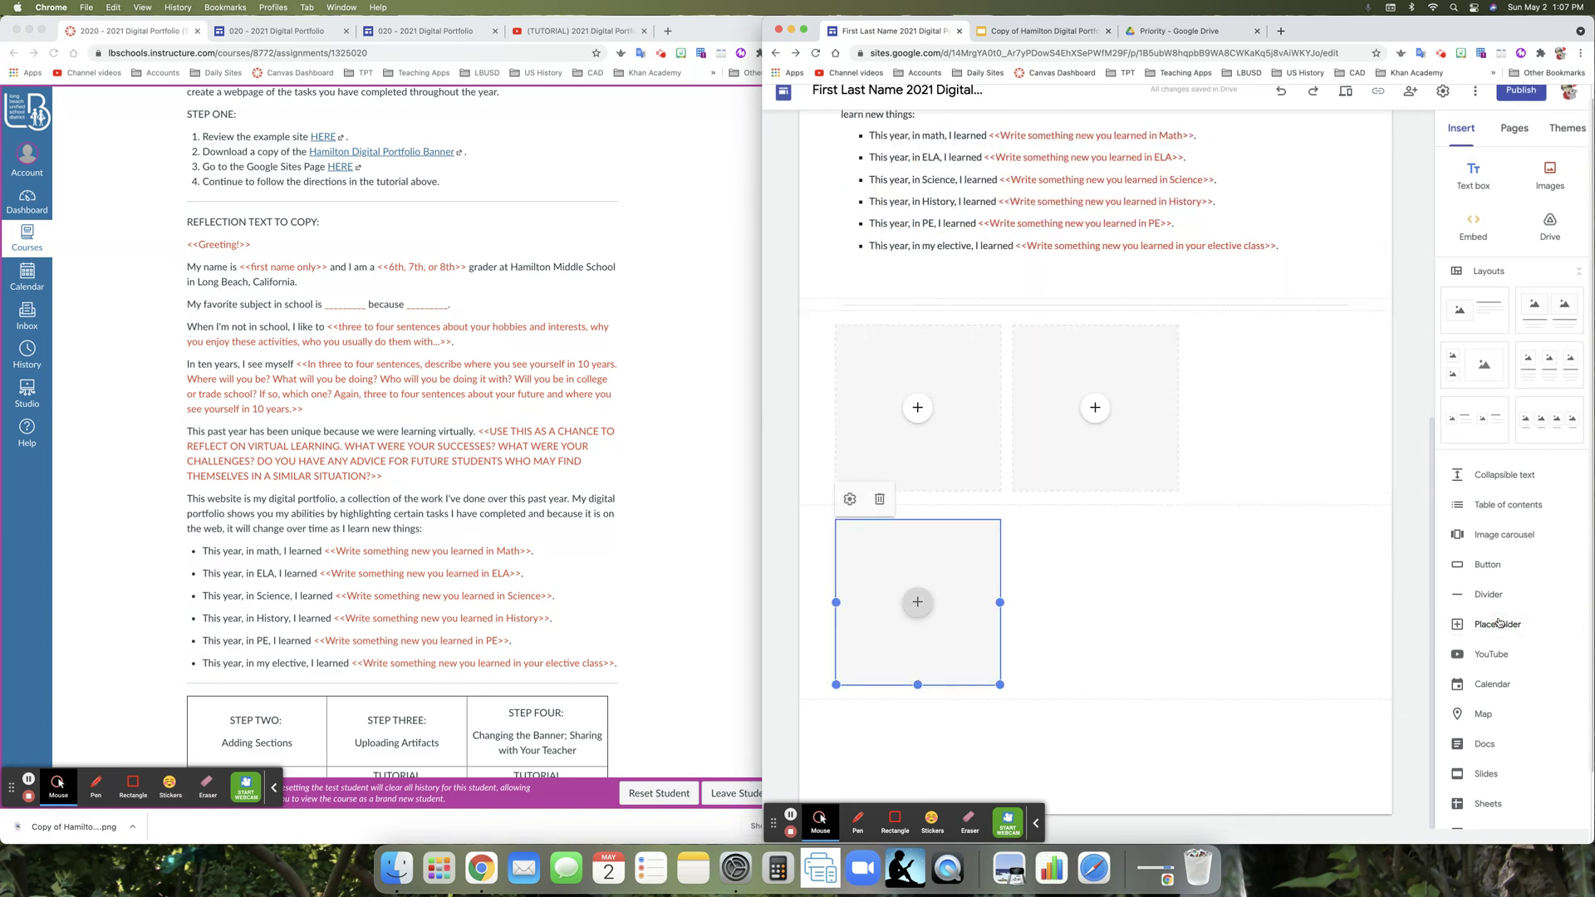
drag(1000, 653, 1275, 490)
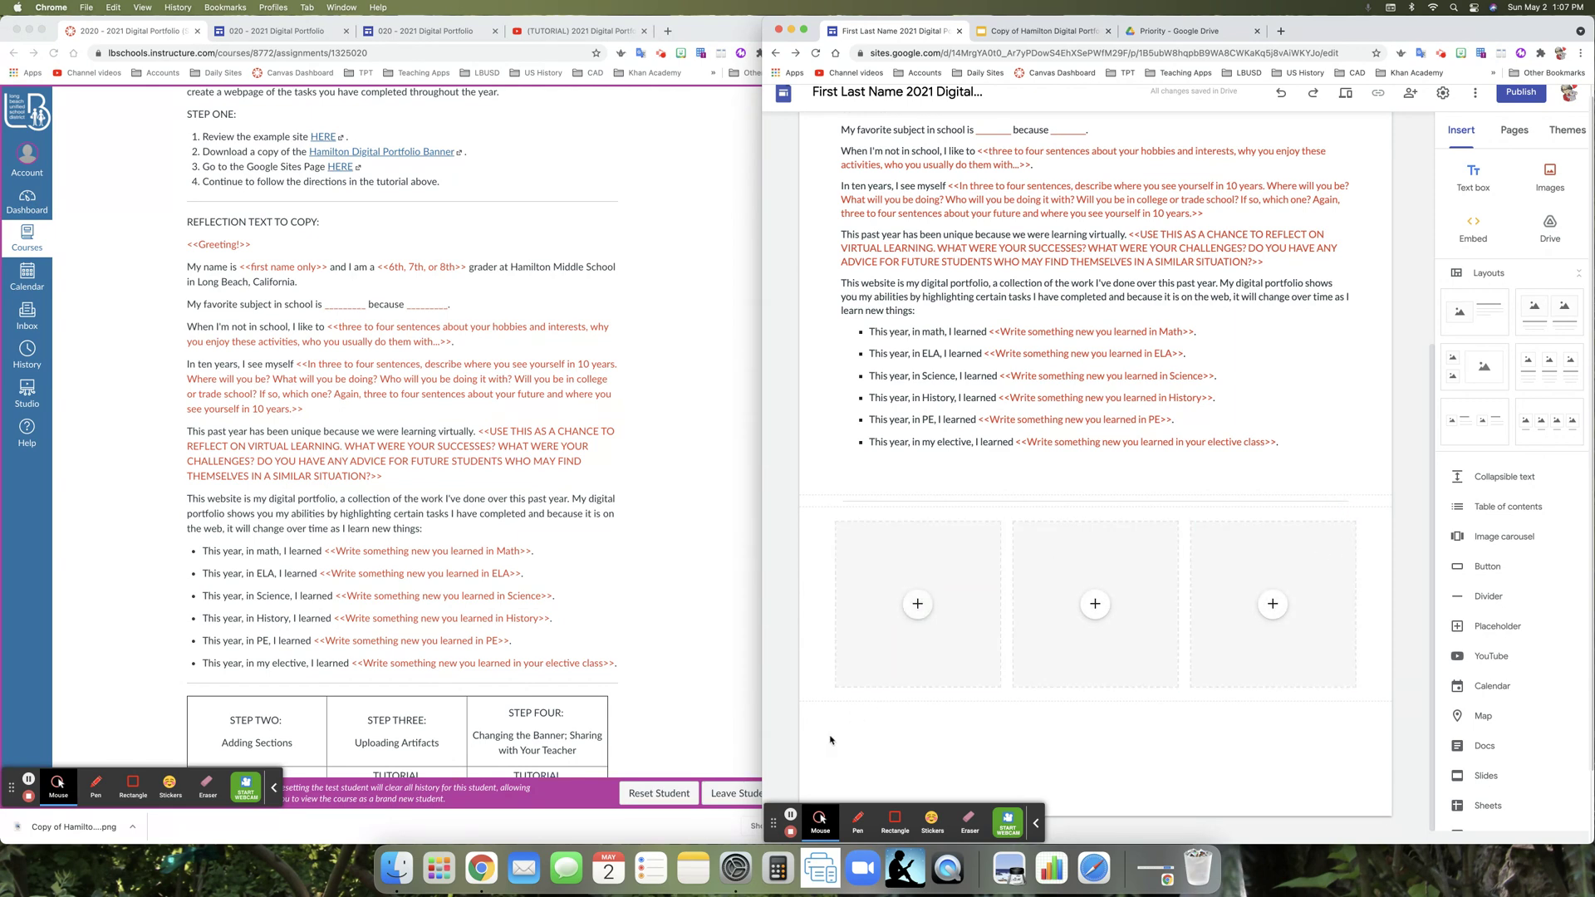
- Examine the content options that the placeholders offer, such as uploading or selecting an image, Drive and YouTube
click(919, 605)
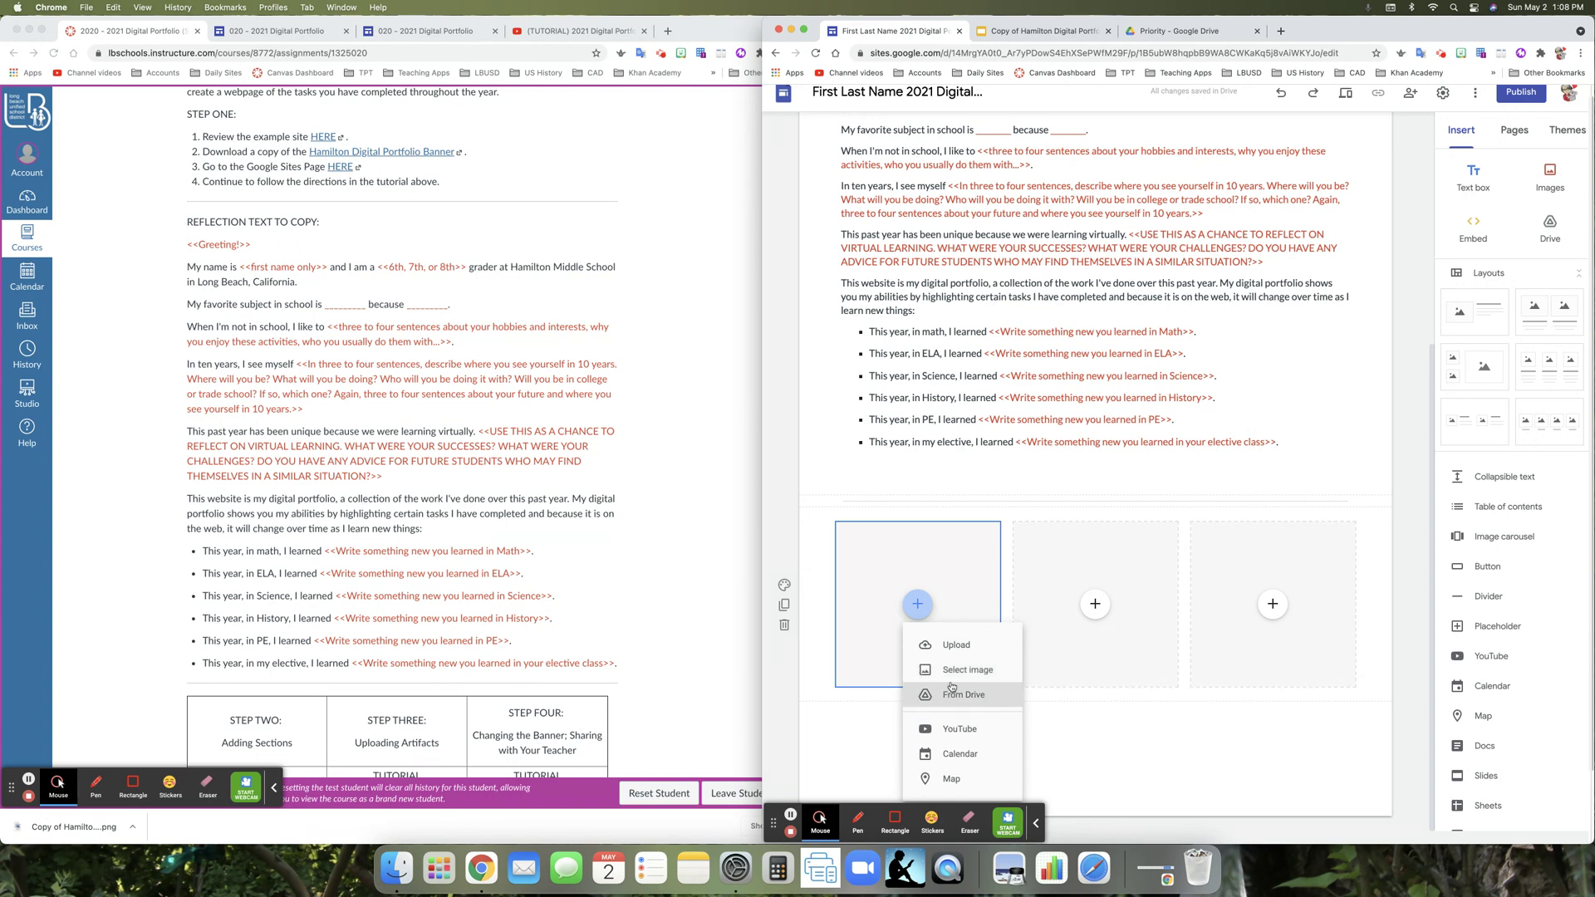
click(916, 604)
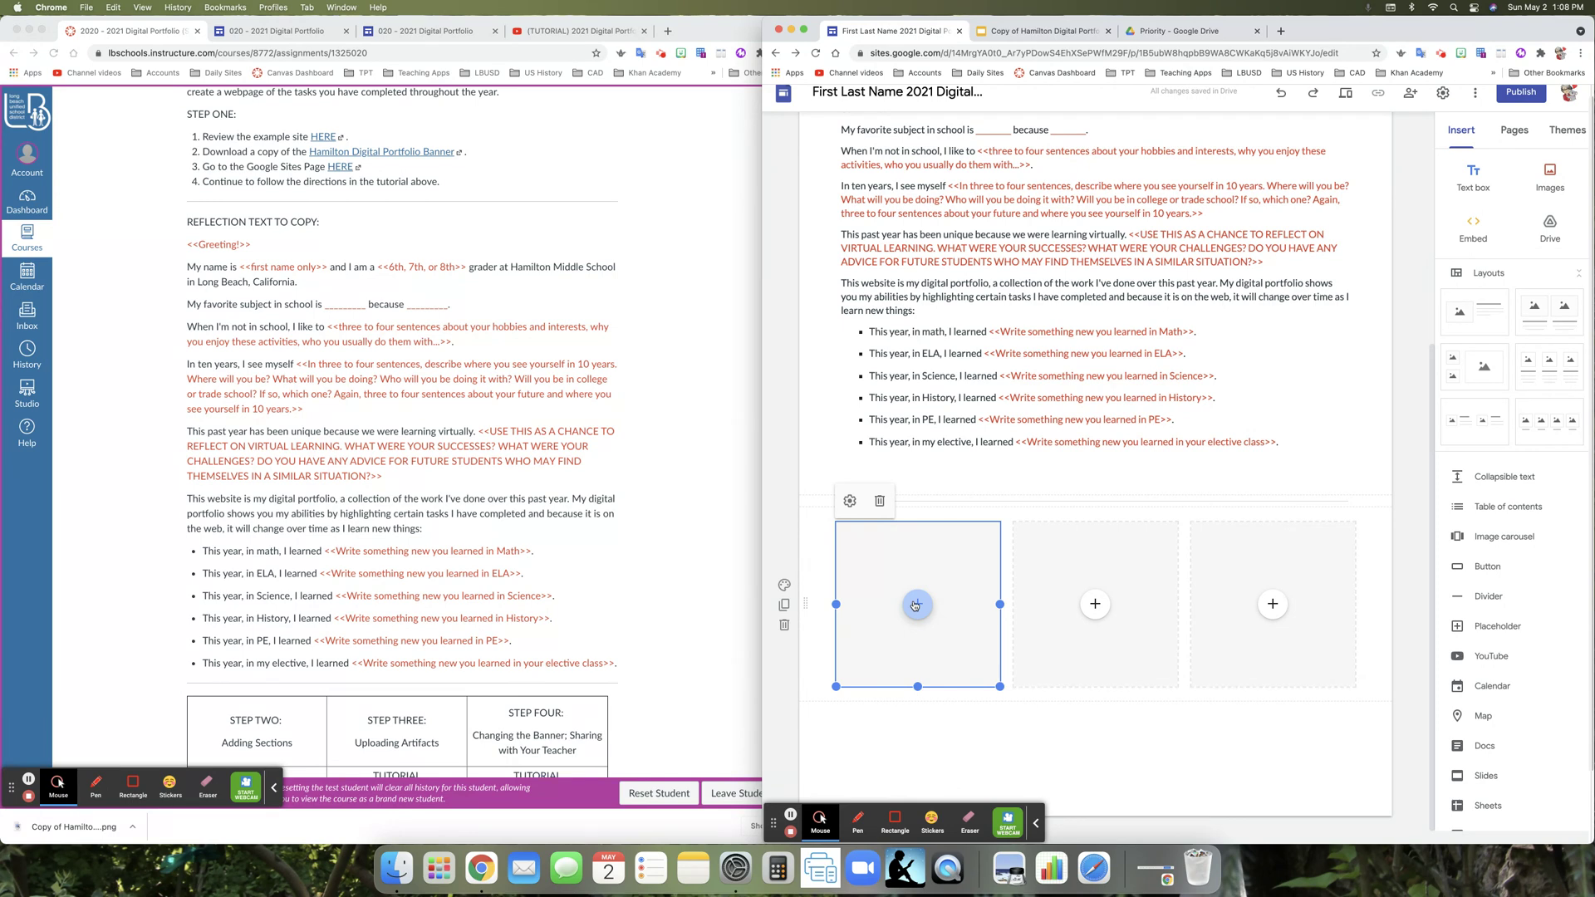
click(1095, 604)
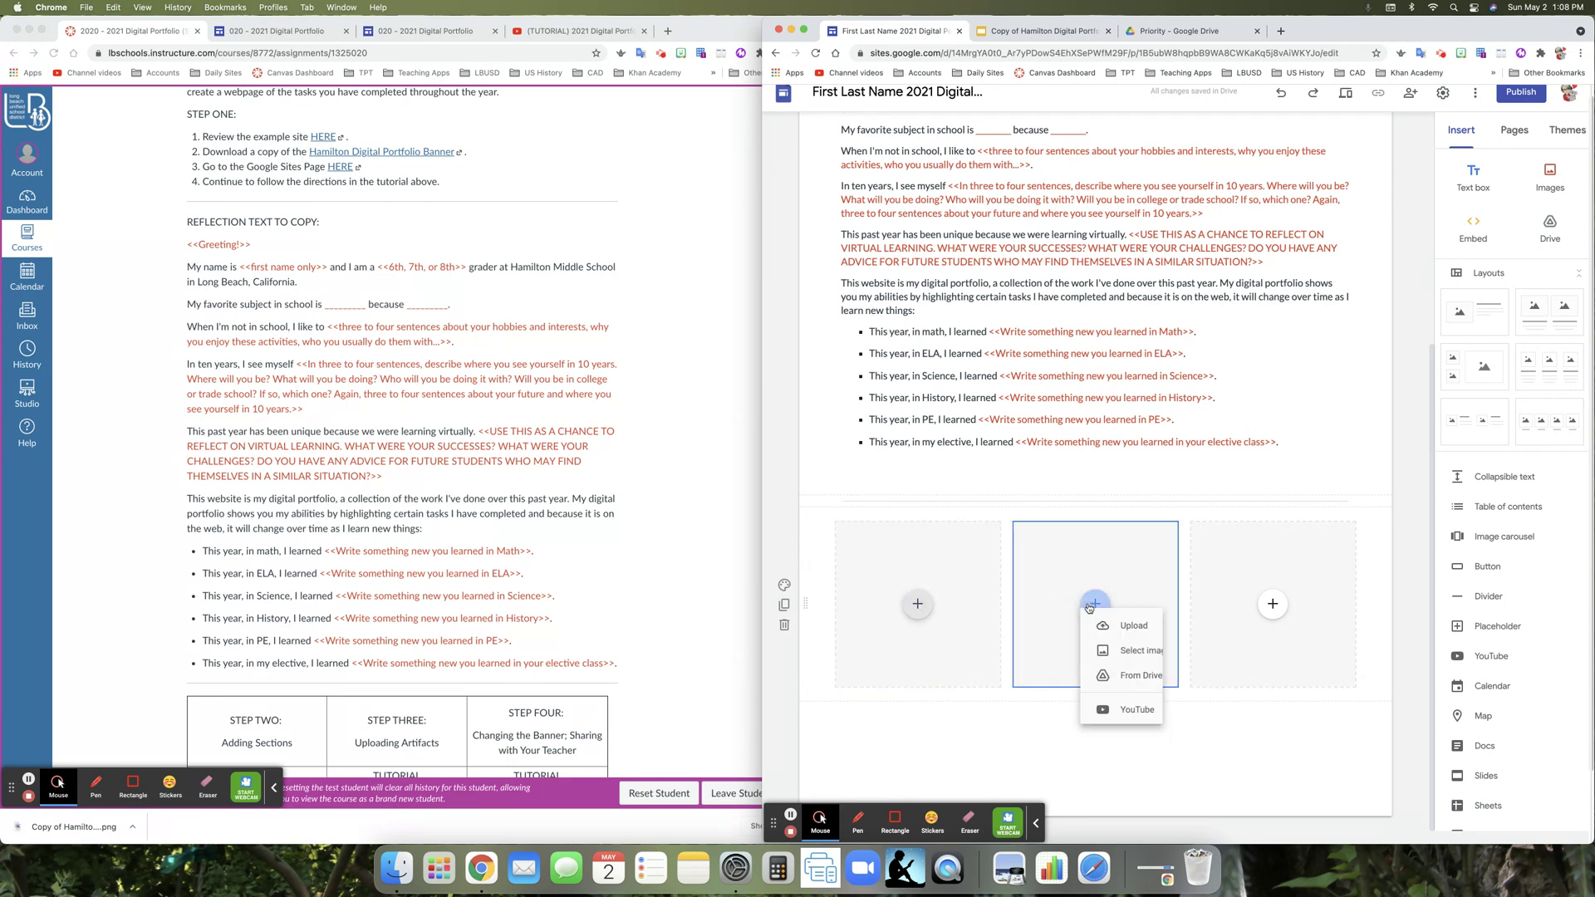
click(1285, 606)
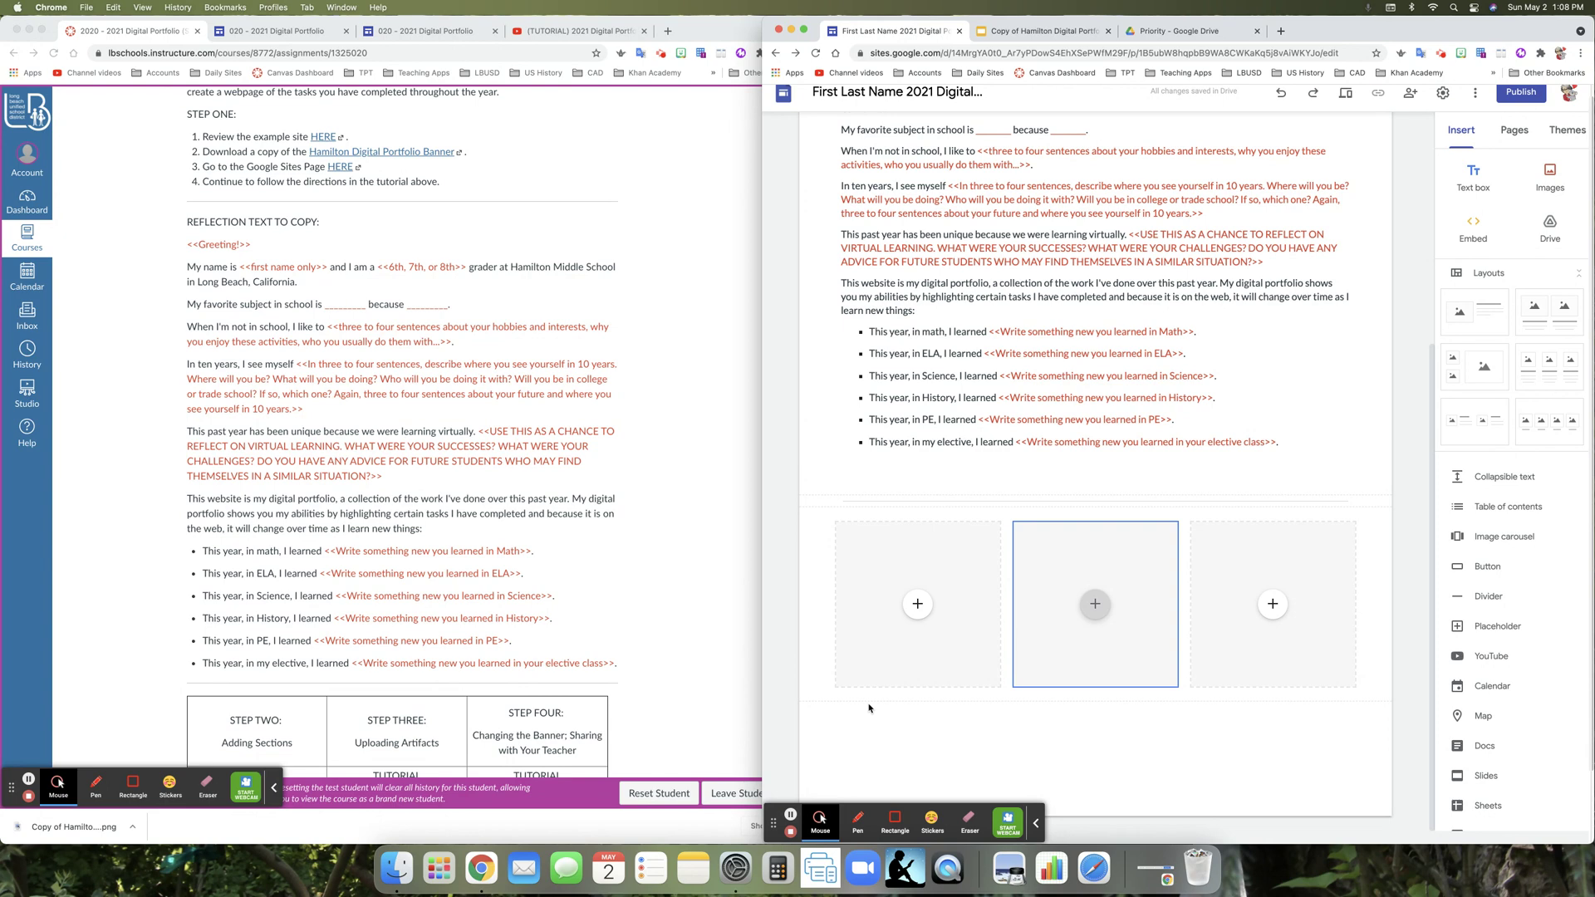
- Insert a divider below the row of three placeholders and bring up the example site for comparison
click(1260, 695)
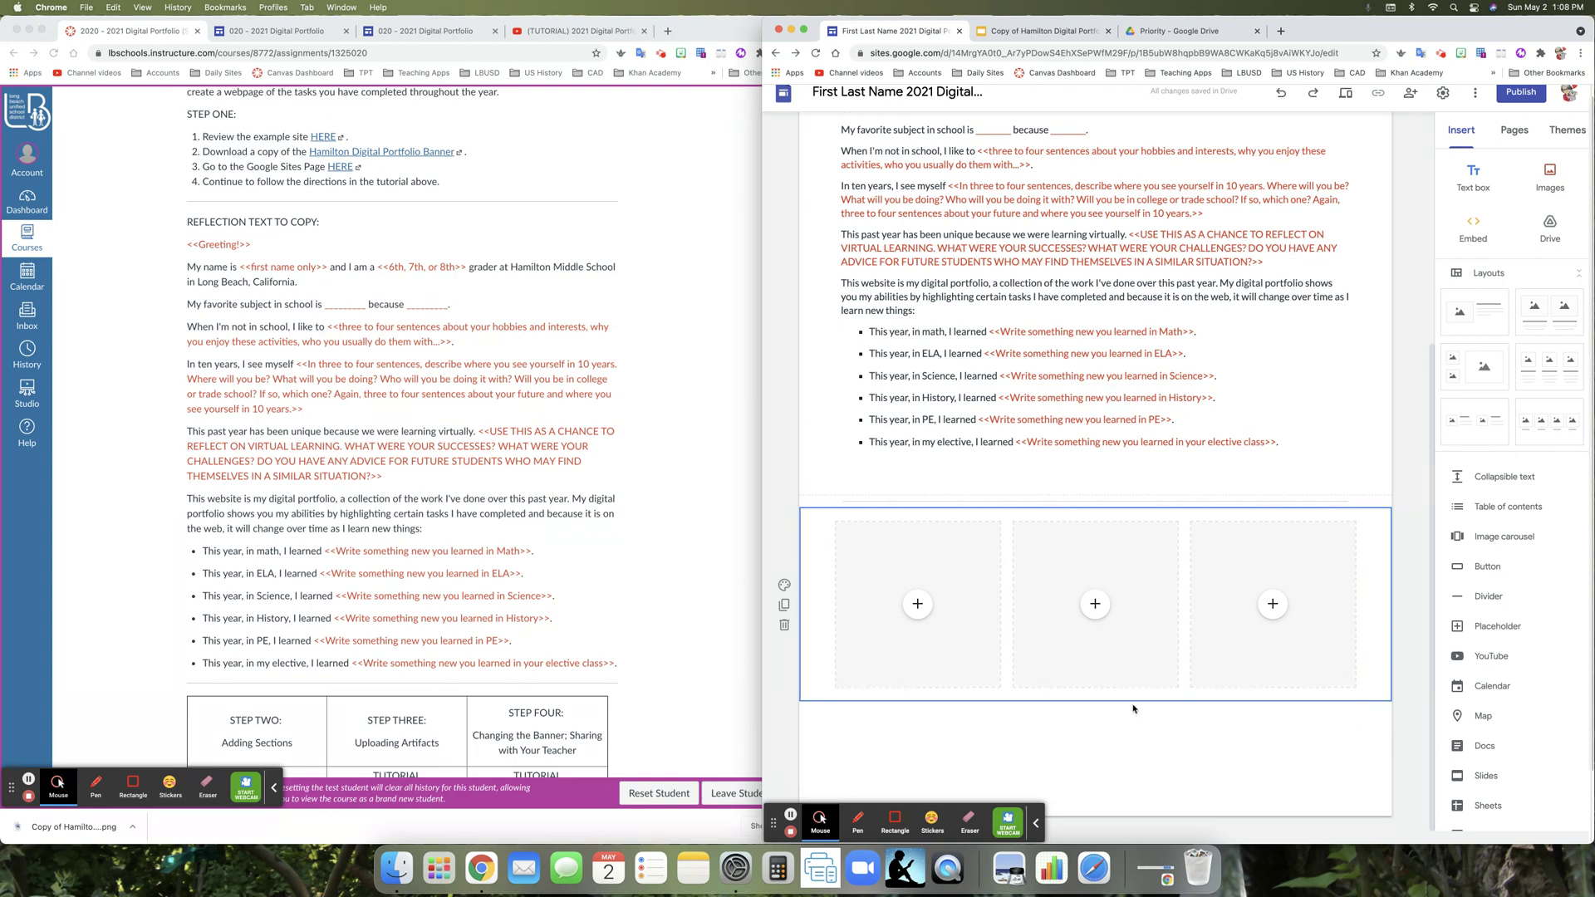
click(1481, 598)
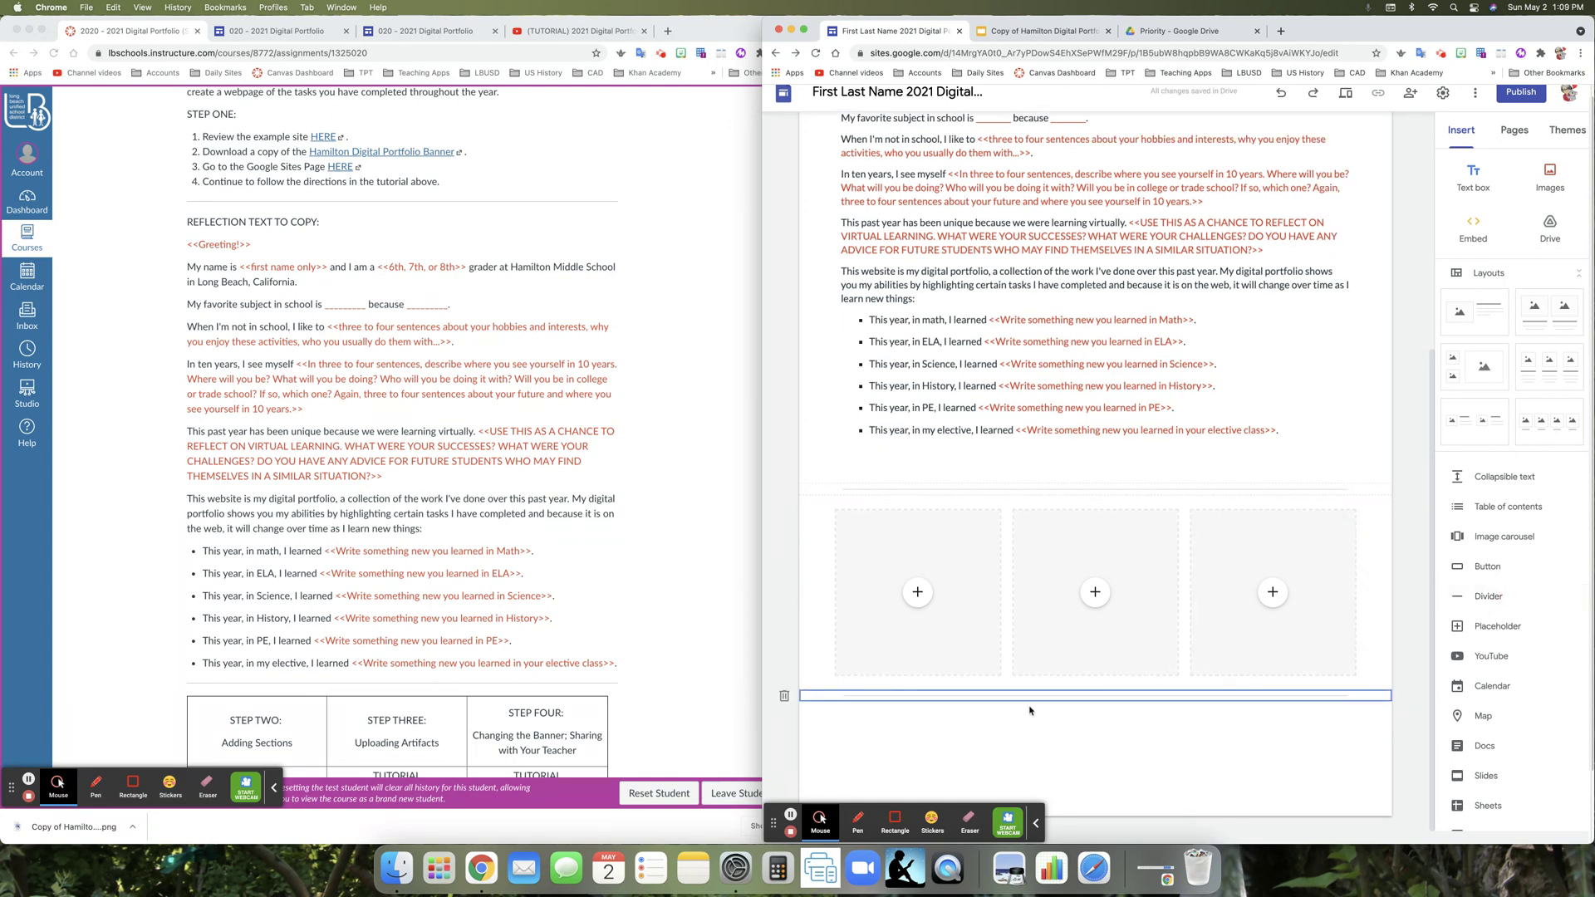
click(274, 31)
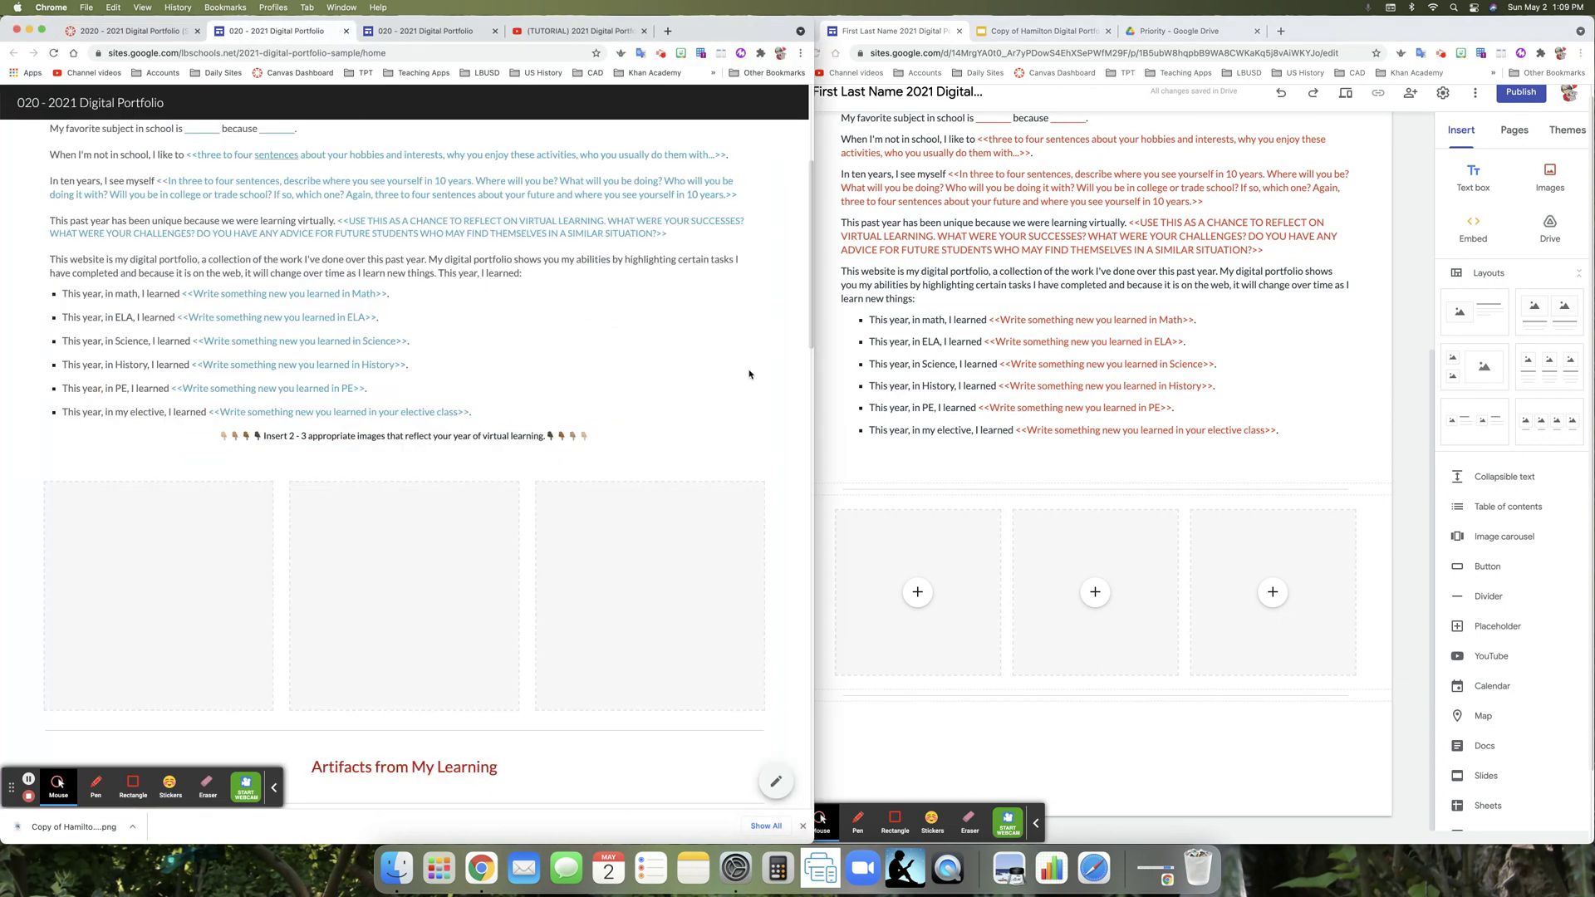
- Examine the Artifacts from My Learning section of the example site, then review the assignment page with the reflection text
scroll(748, 374, down, 5)
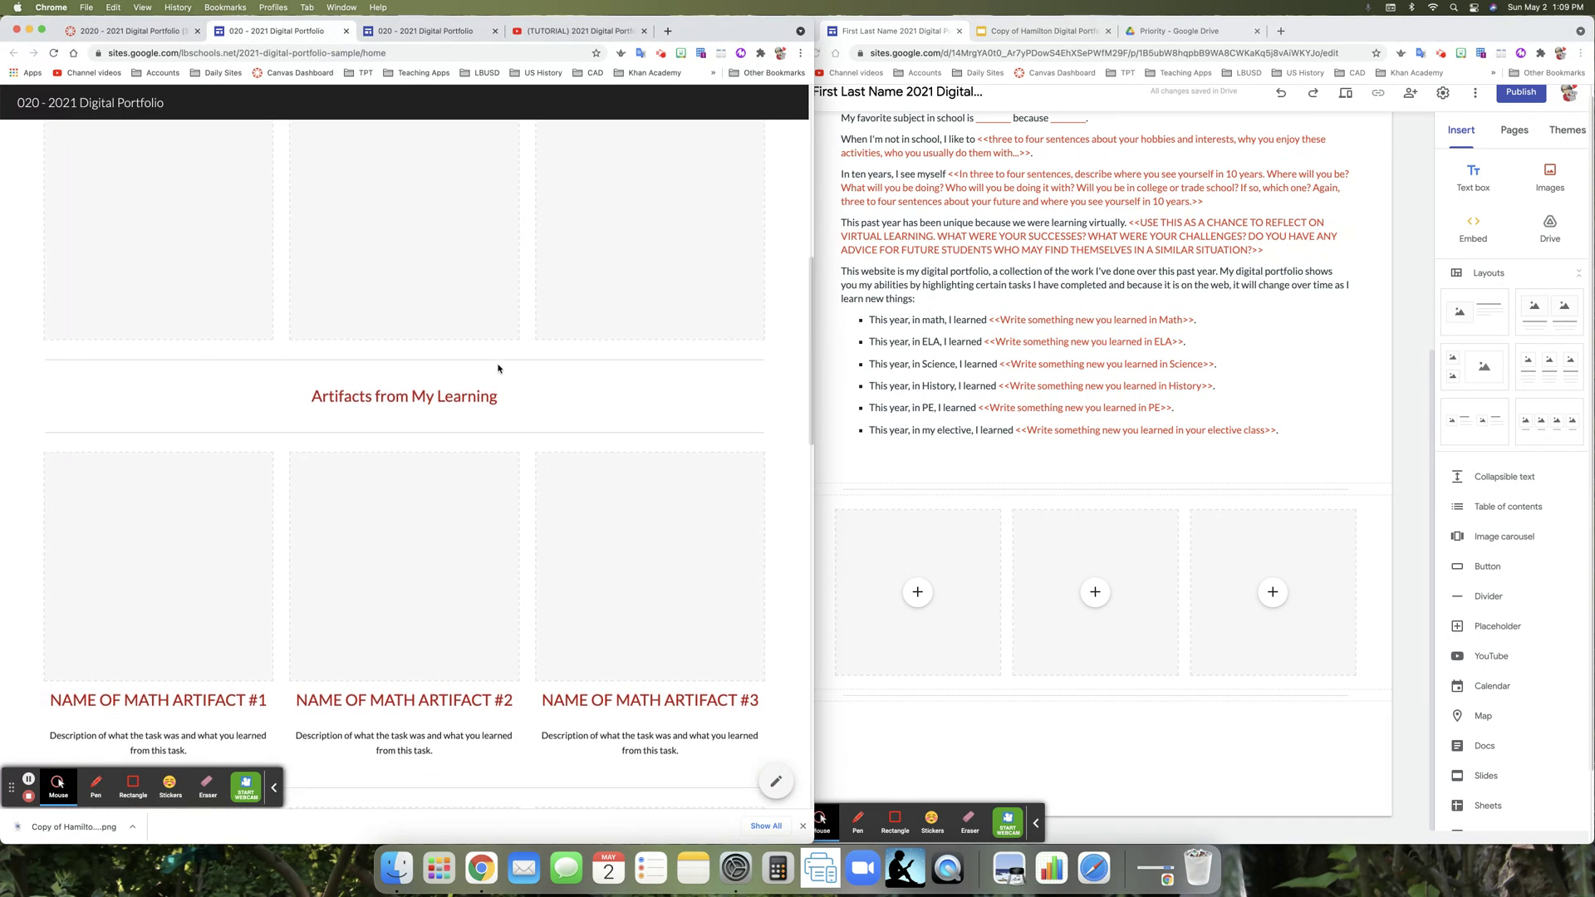
mouse_move(511, 403)
mouse_move(167, 713)
scroll(587, 706, down, 5)
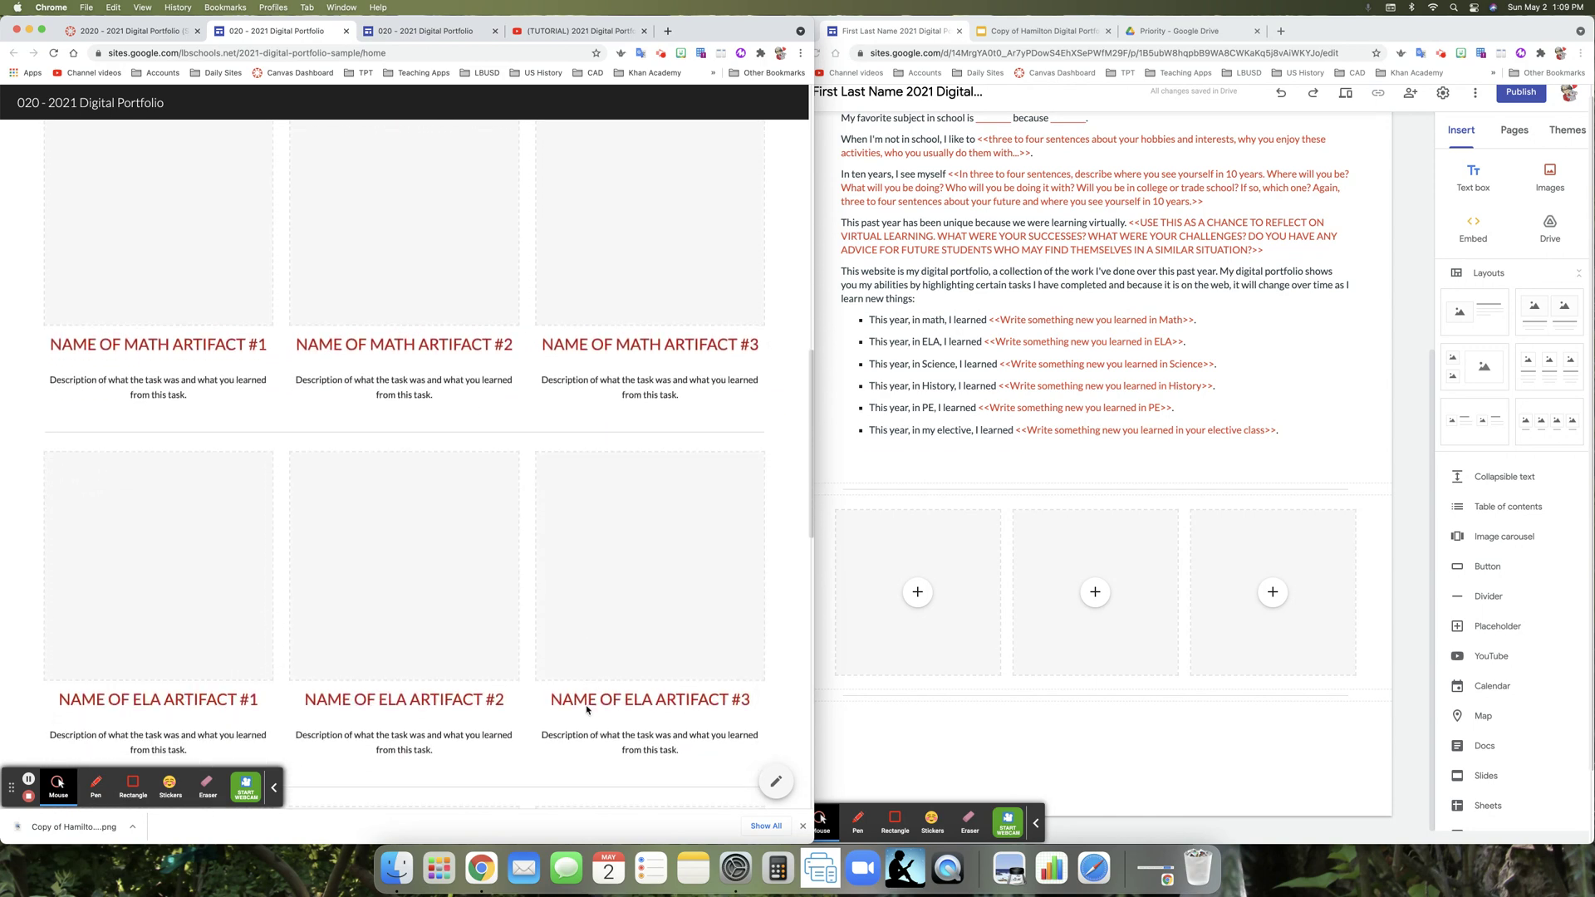
scroll(587, 705, up, 6)
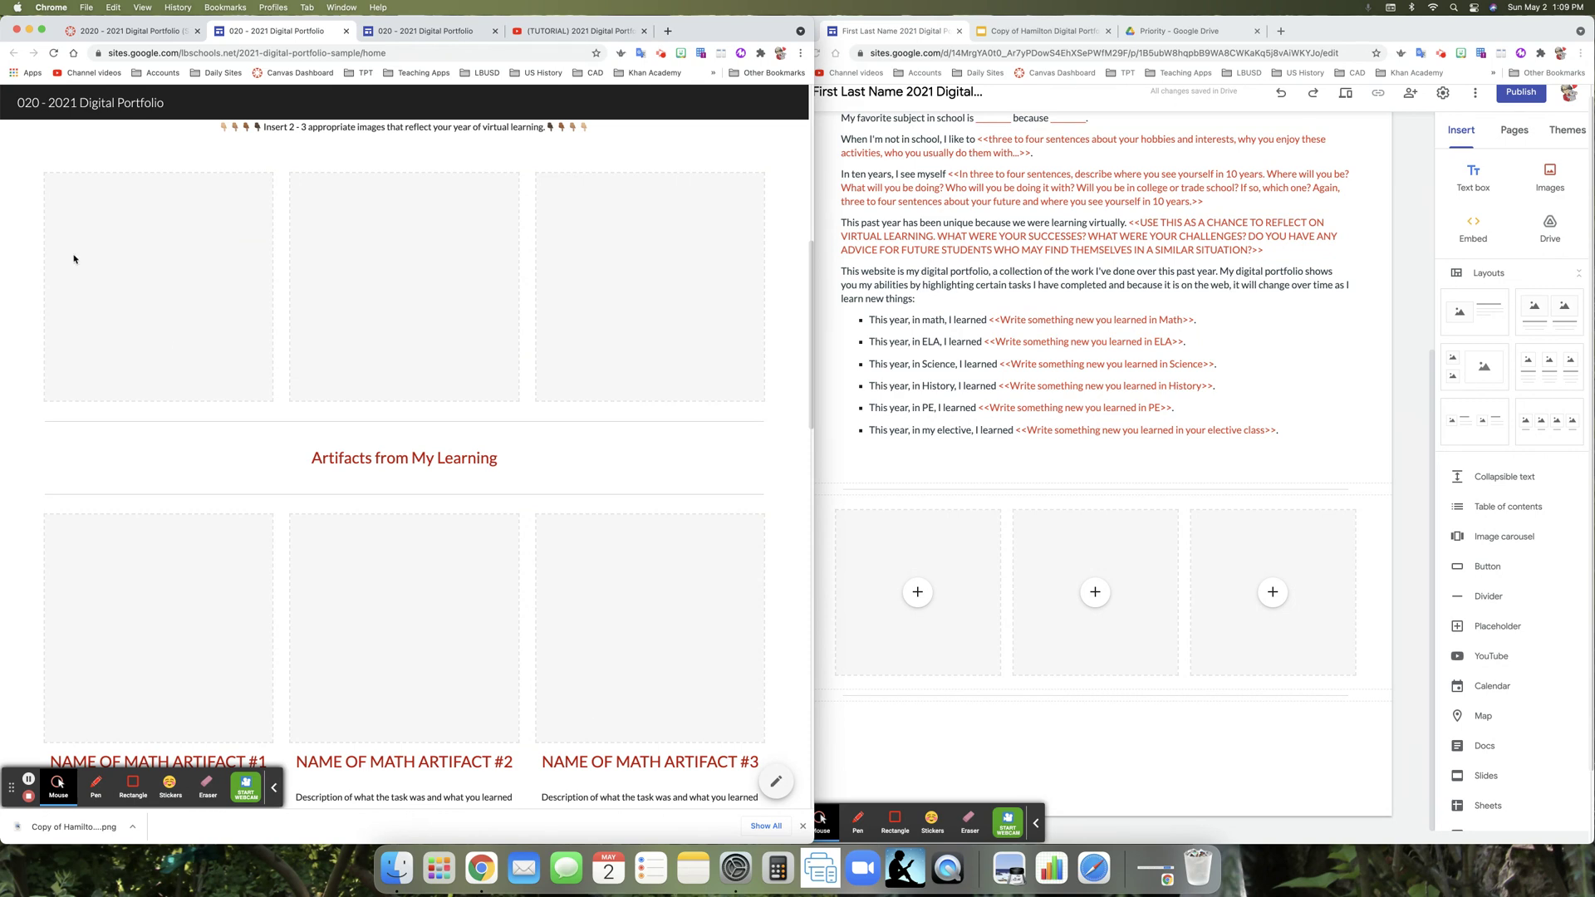
click(129, 30)
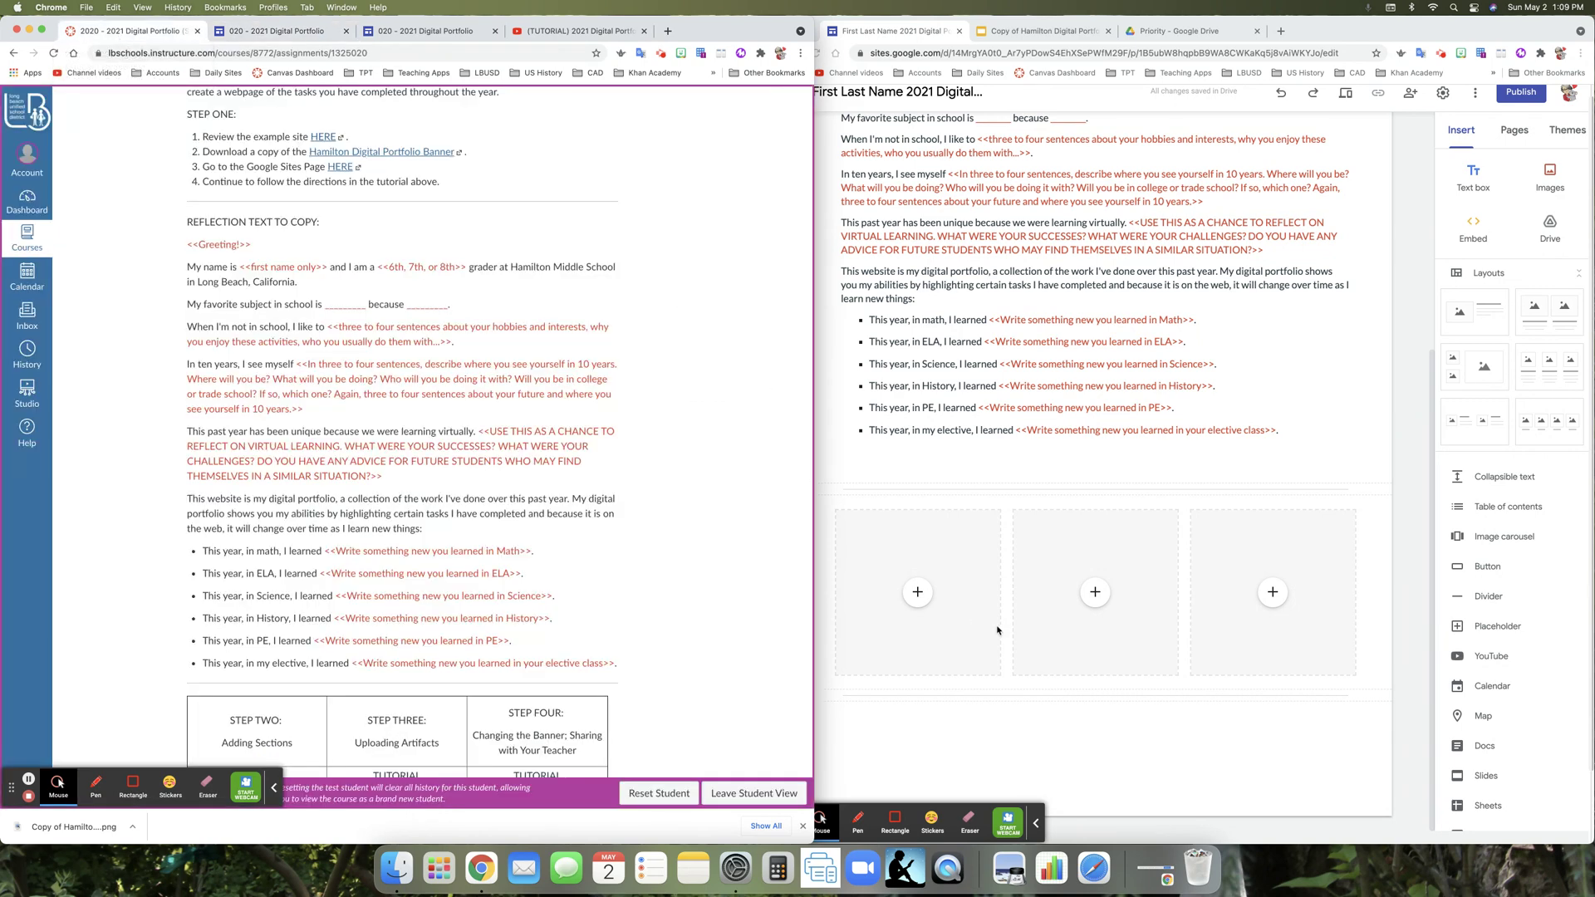
scroll(737, 611, up, 1)
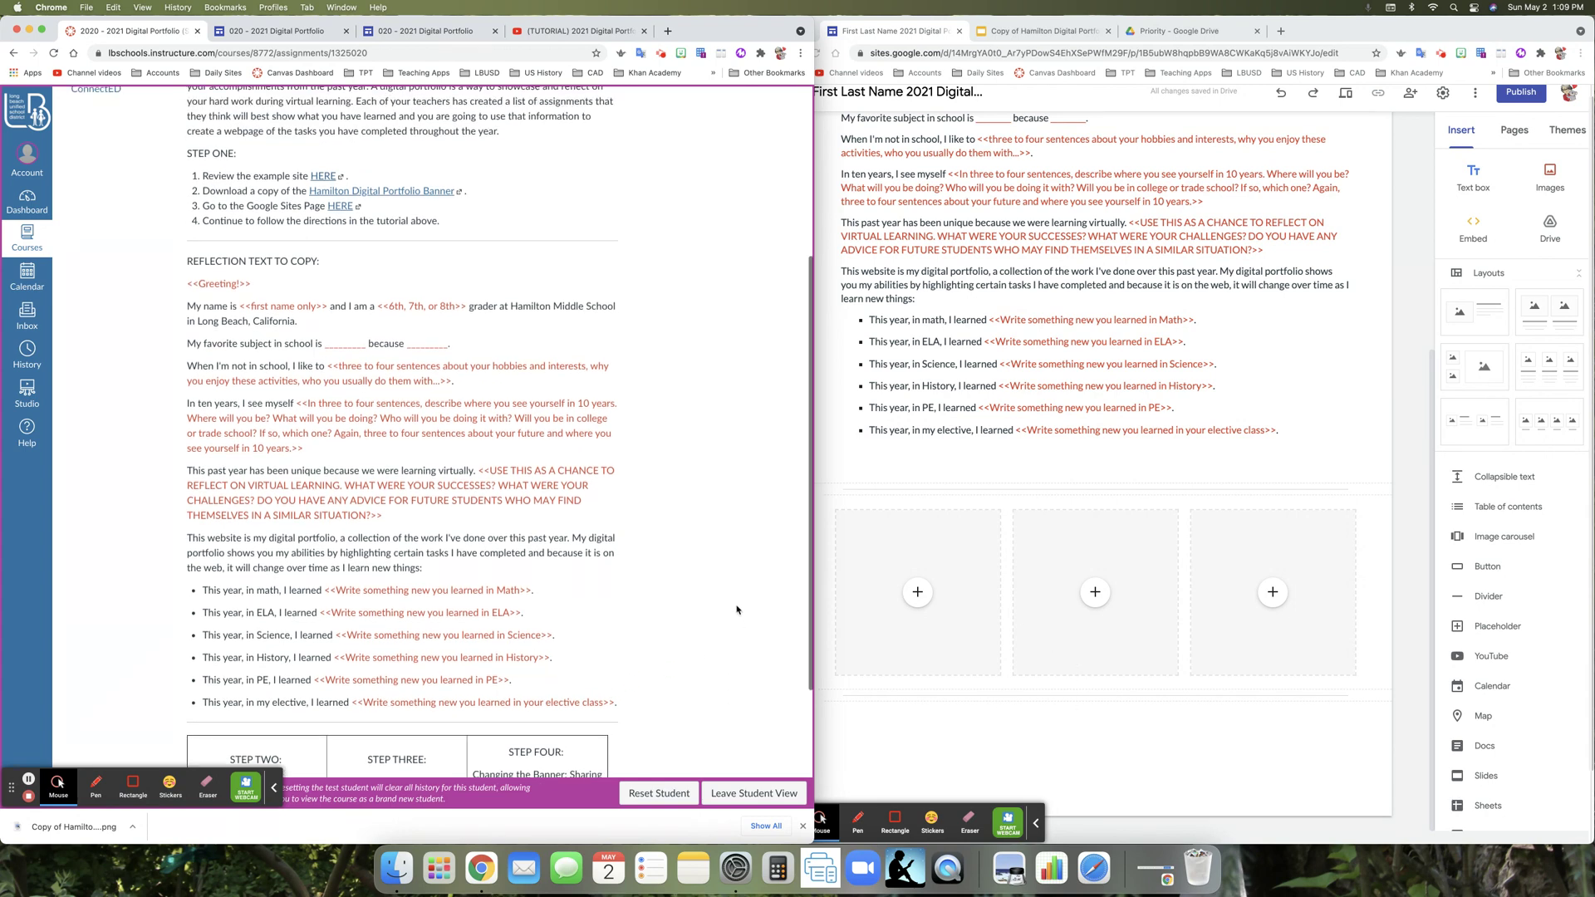
scroll(737, 610, down, 1)
click(1066, 739)
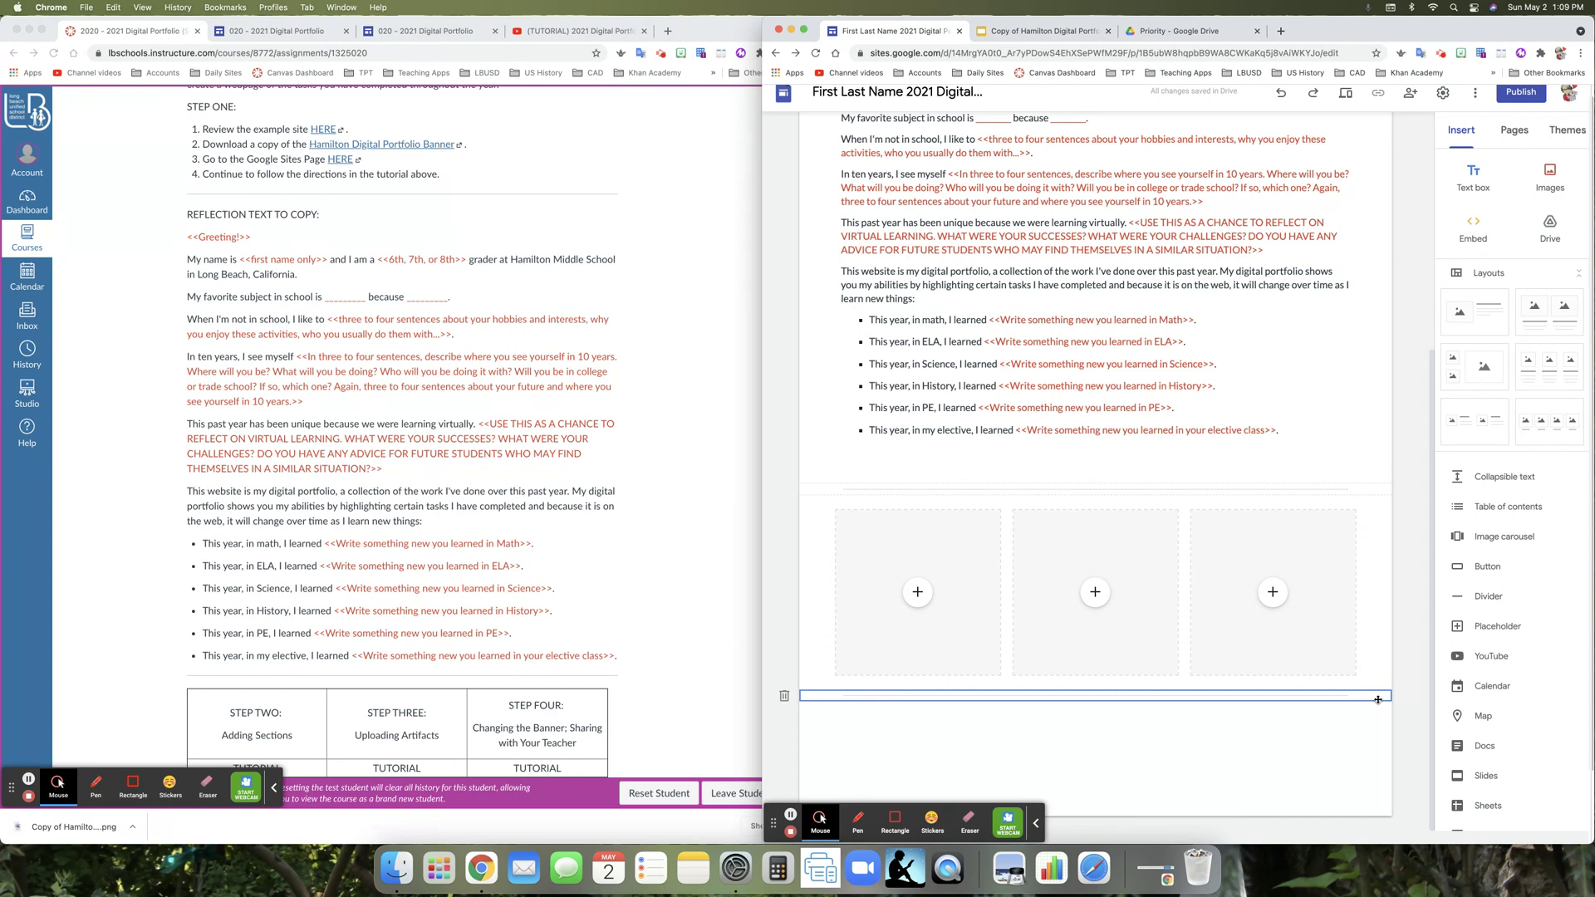
click(1504, 477)
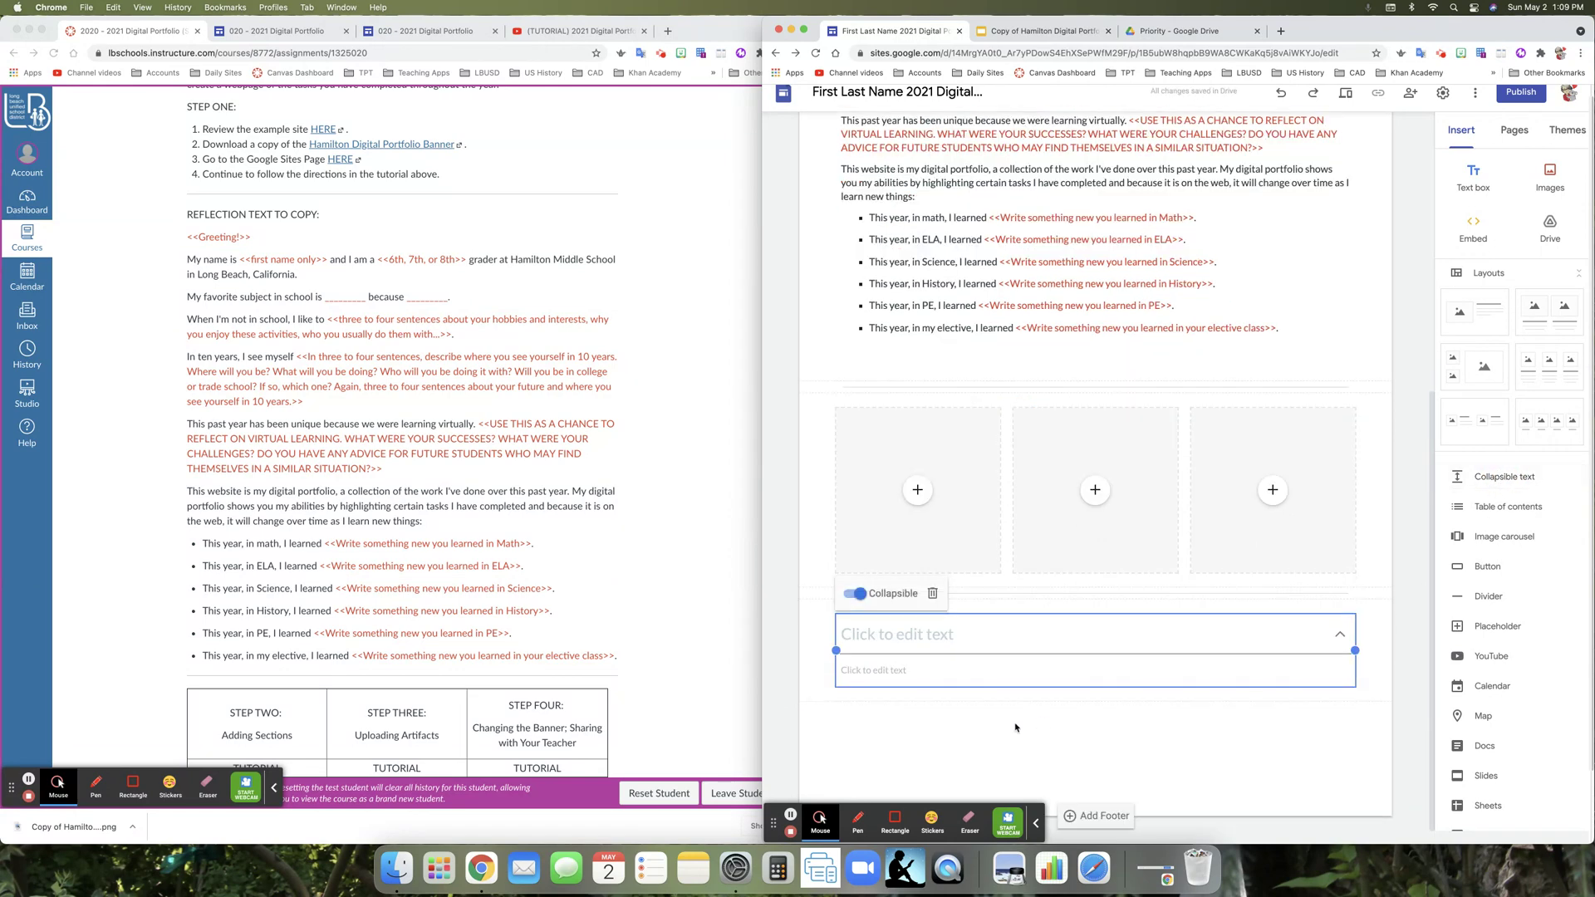
click(980, 636)
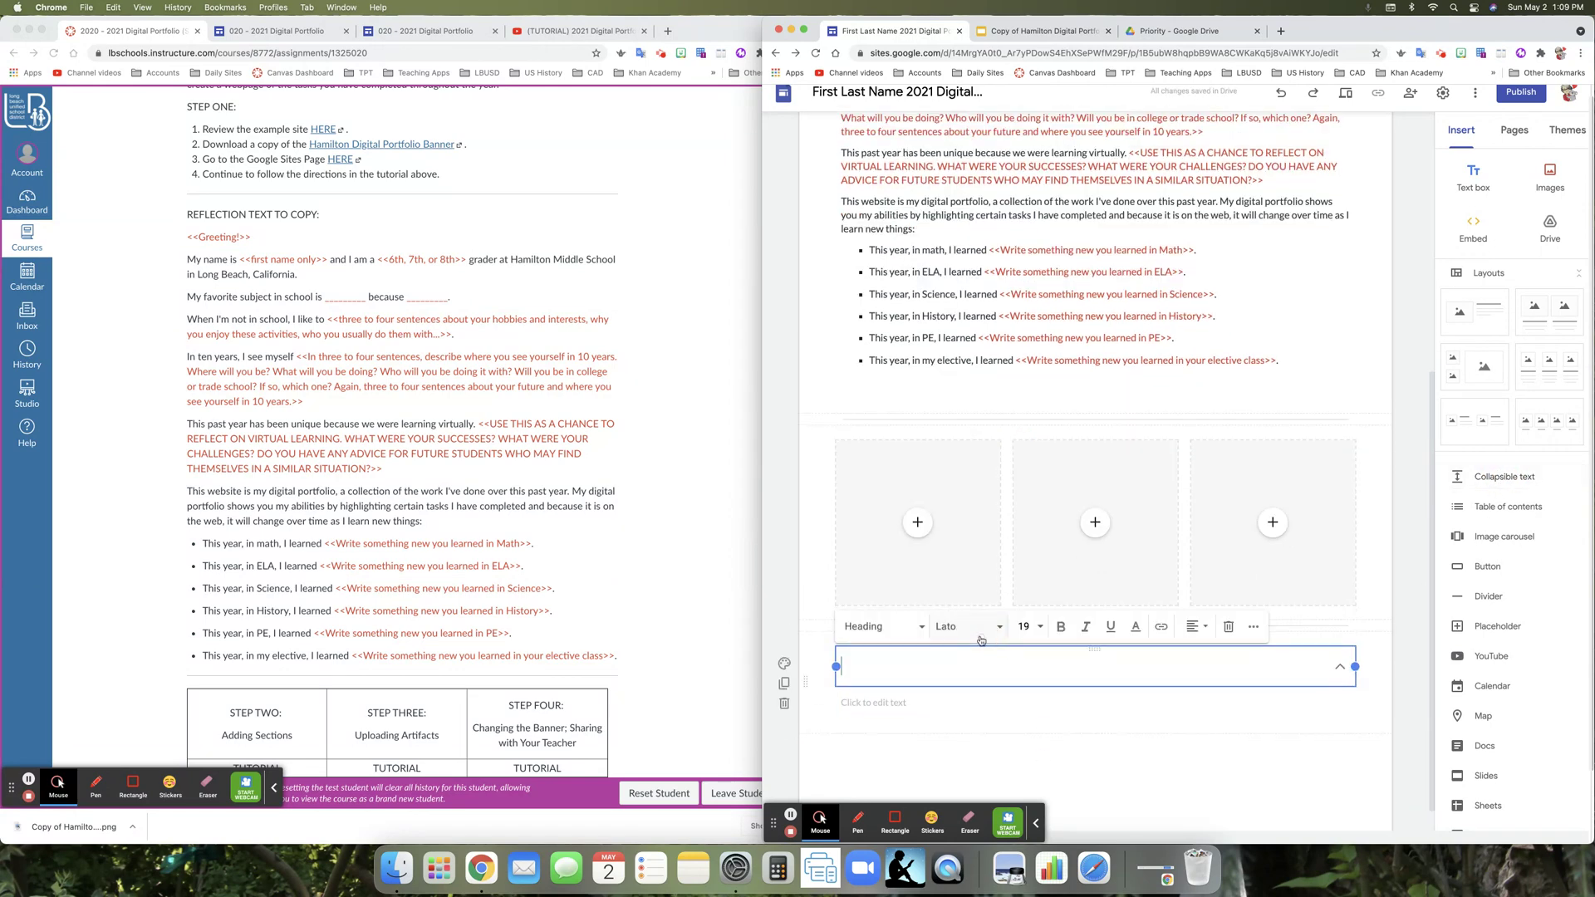
click(943, 707)
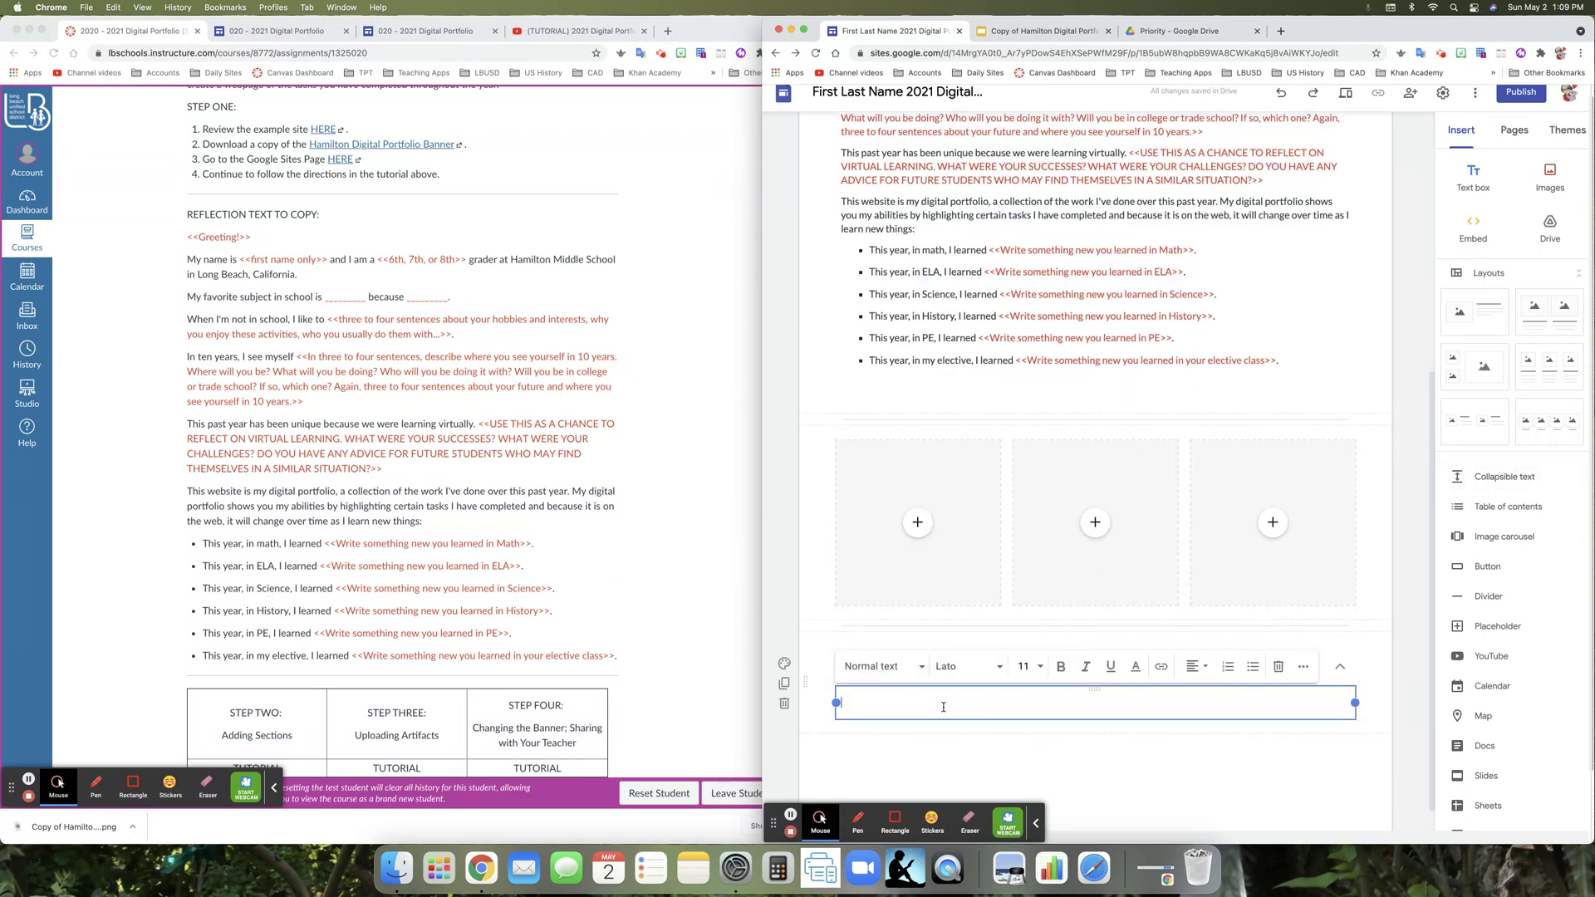
click(1354, 723)
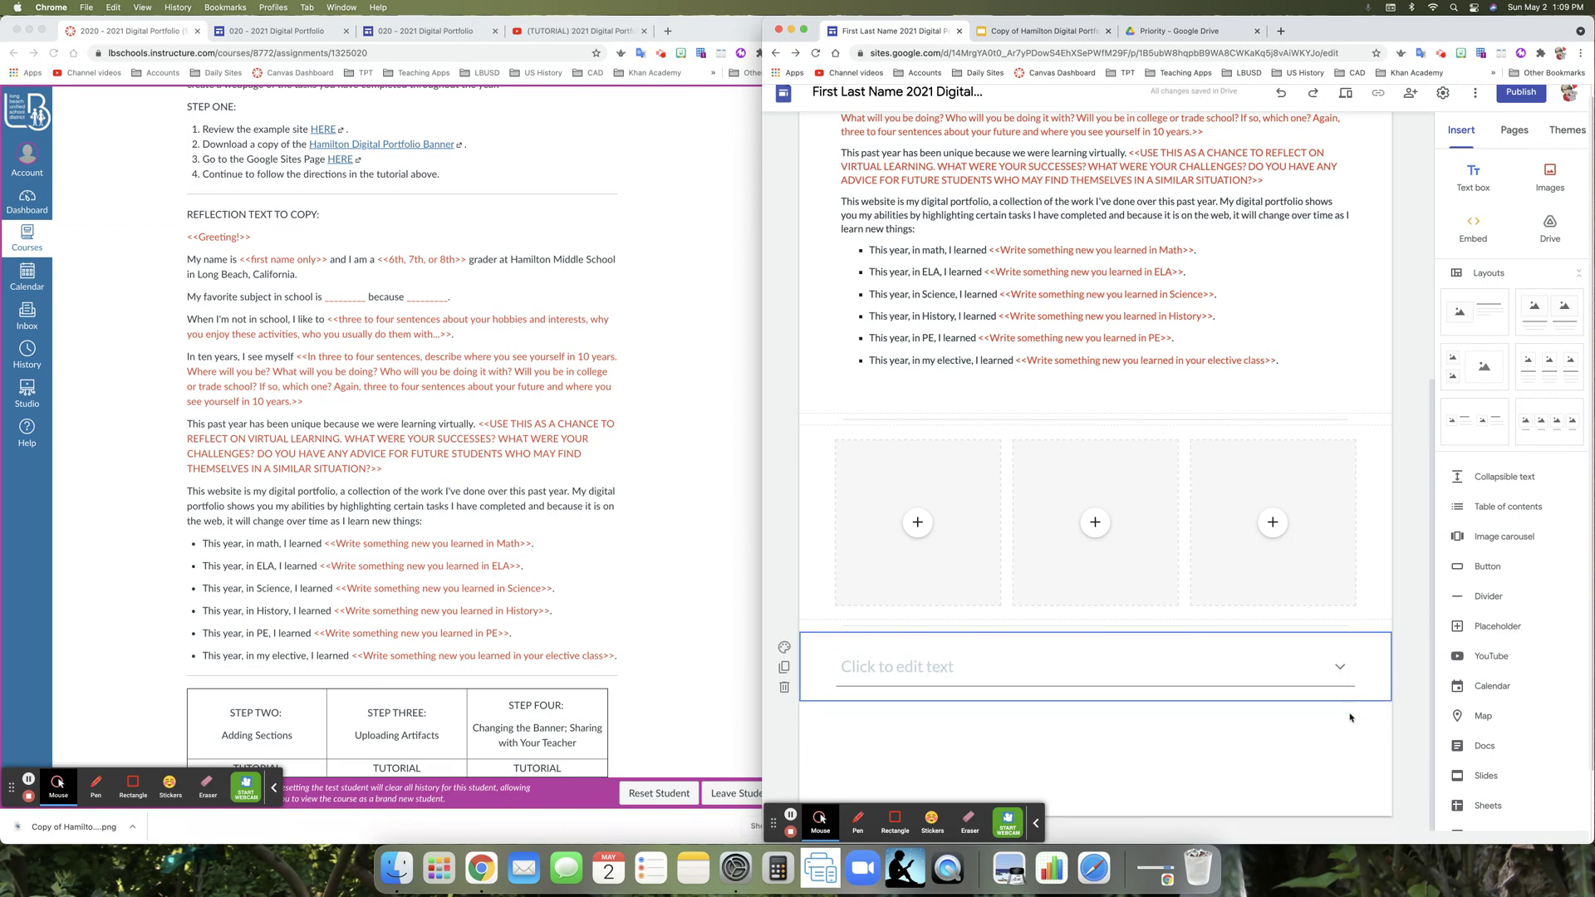
click(1062, 685)
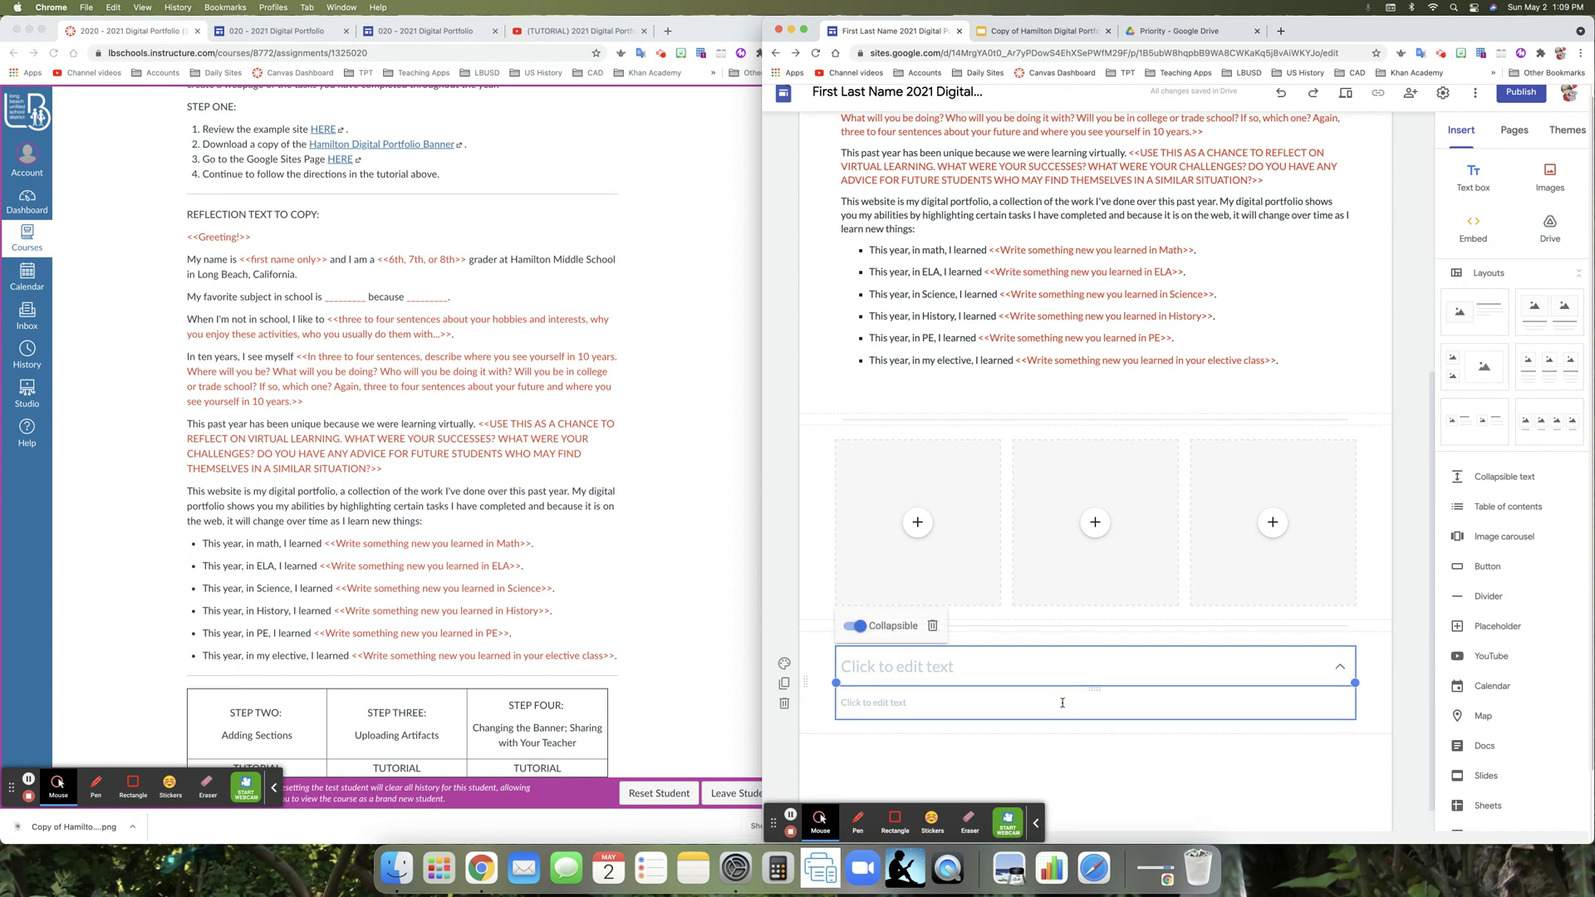
click(1099, 718)
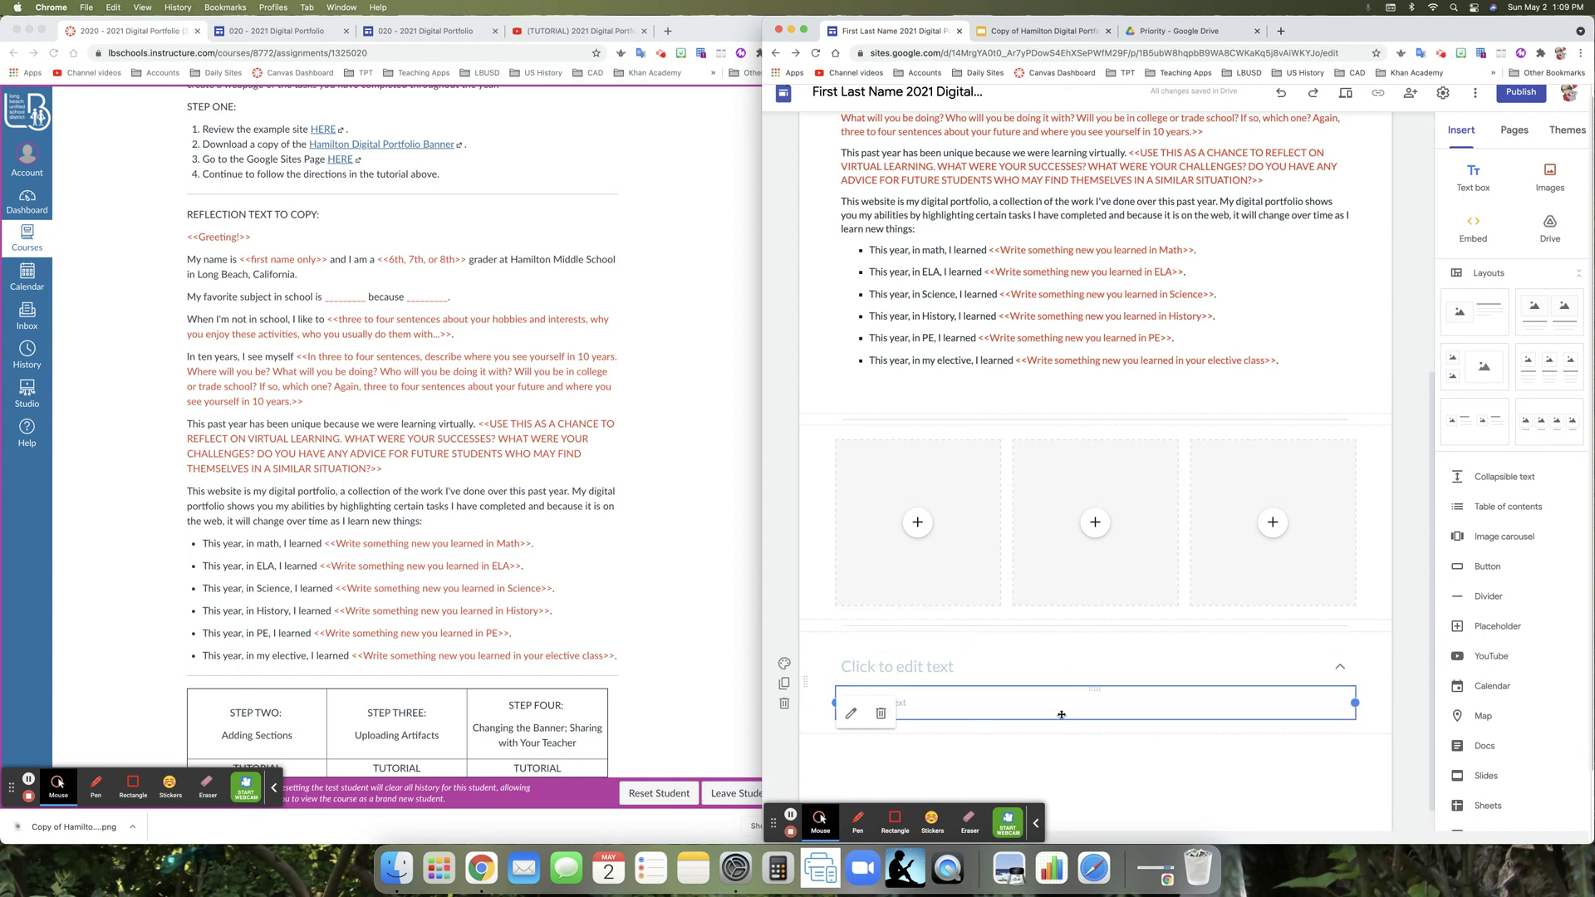
click(881, 716)
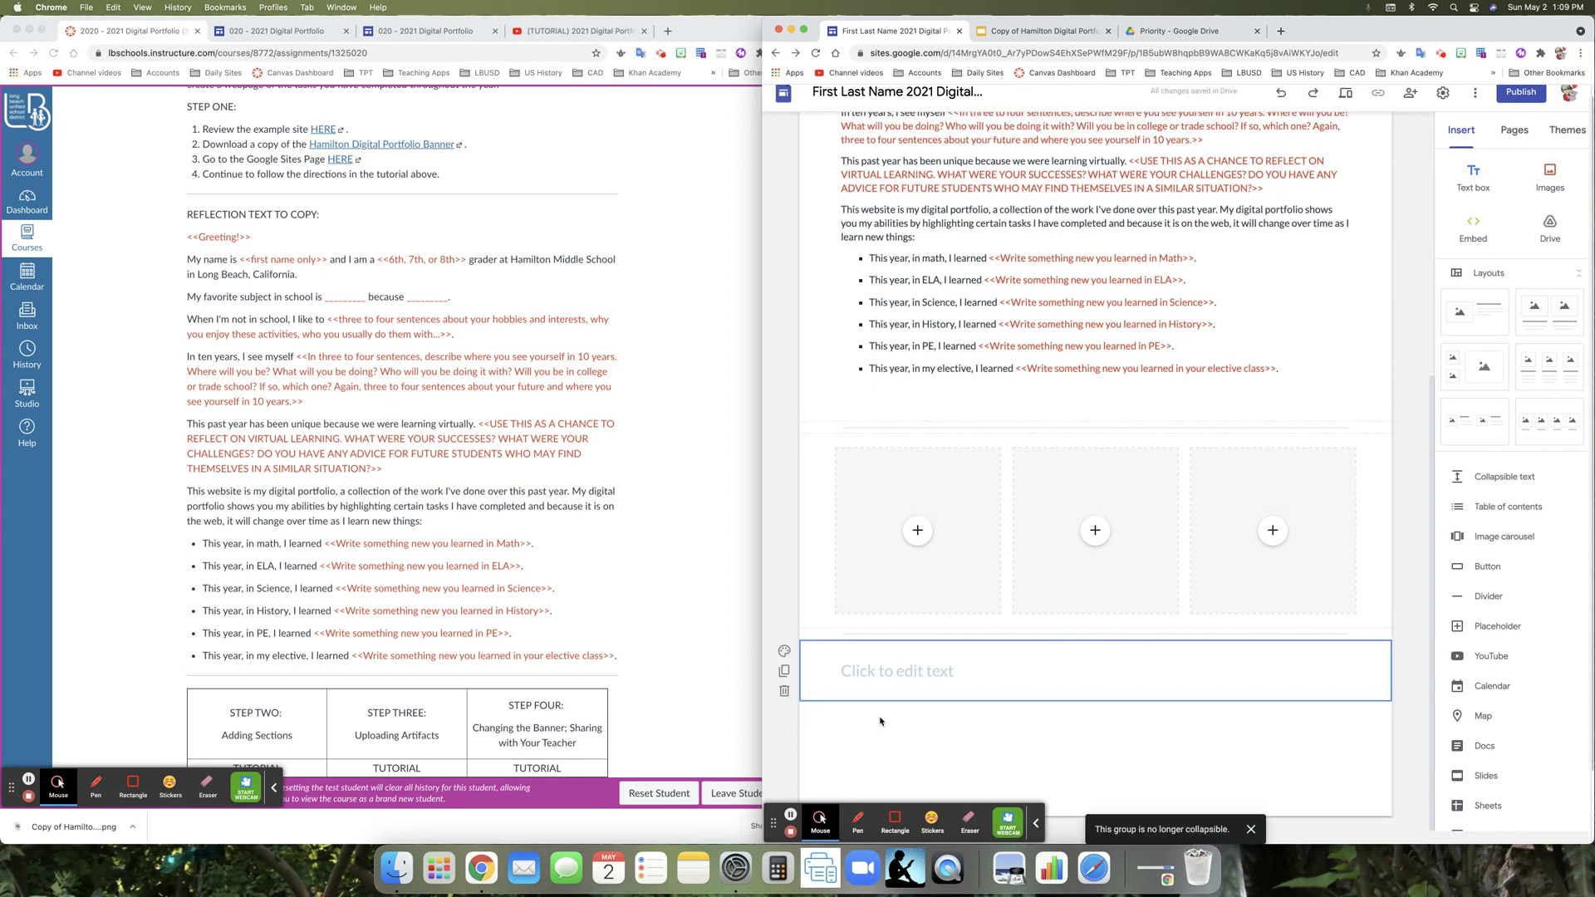
key(super+z)
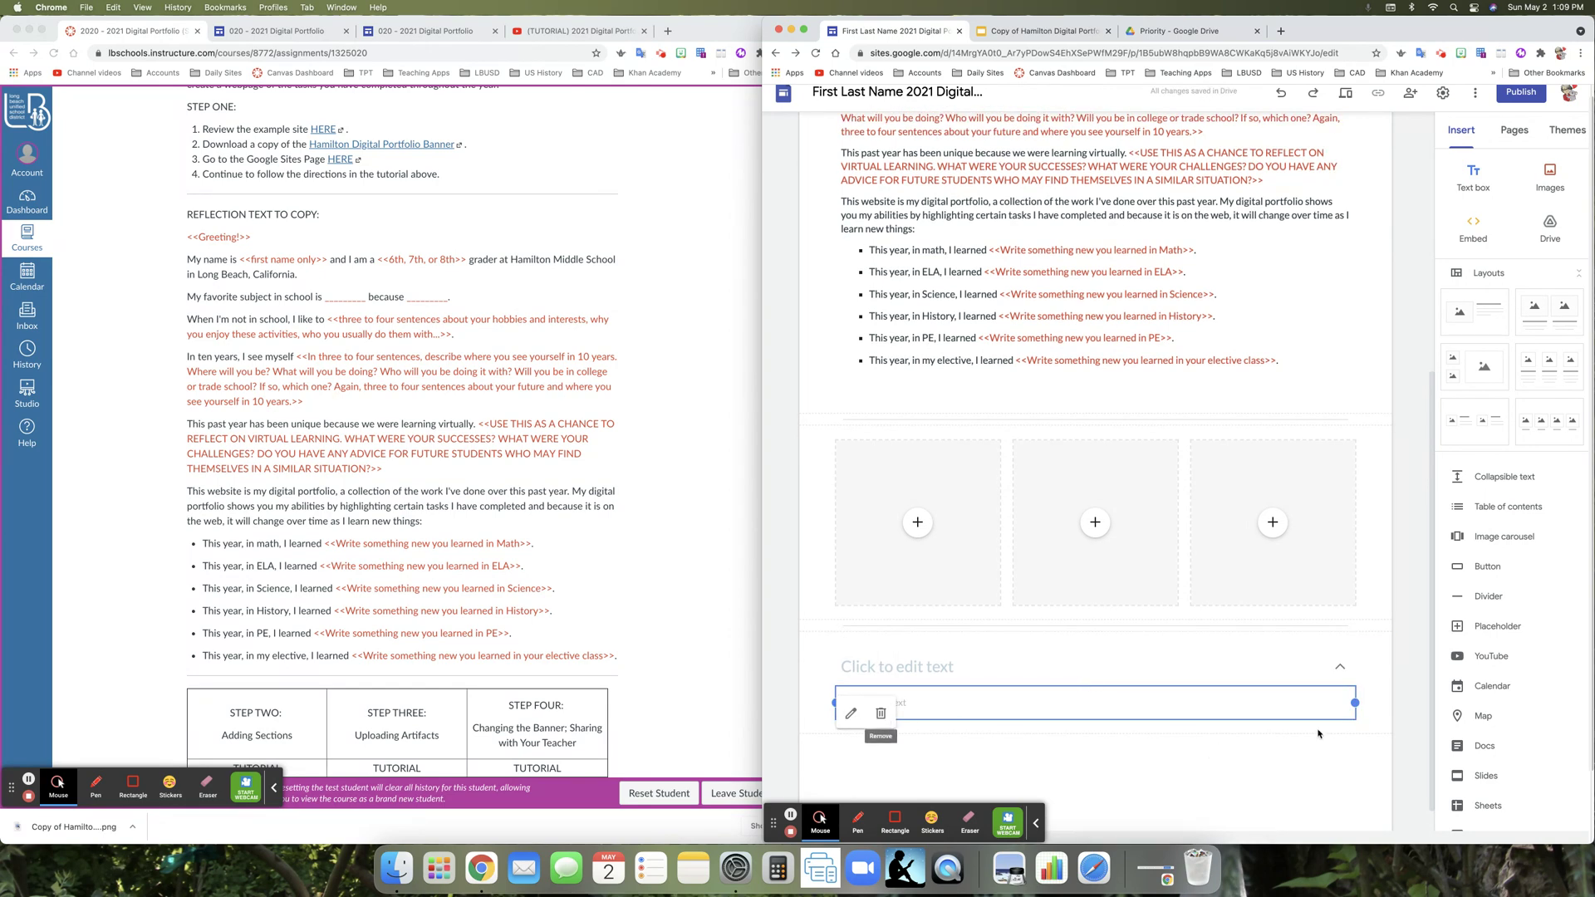
key(super+z)
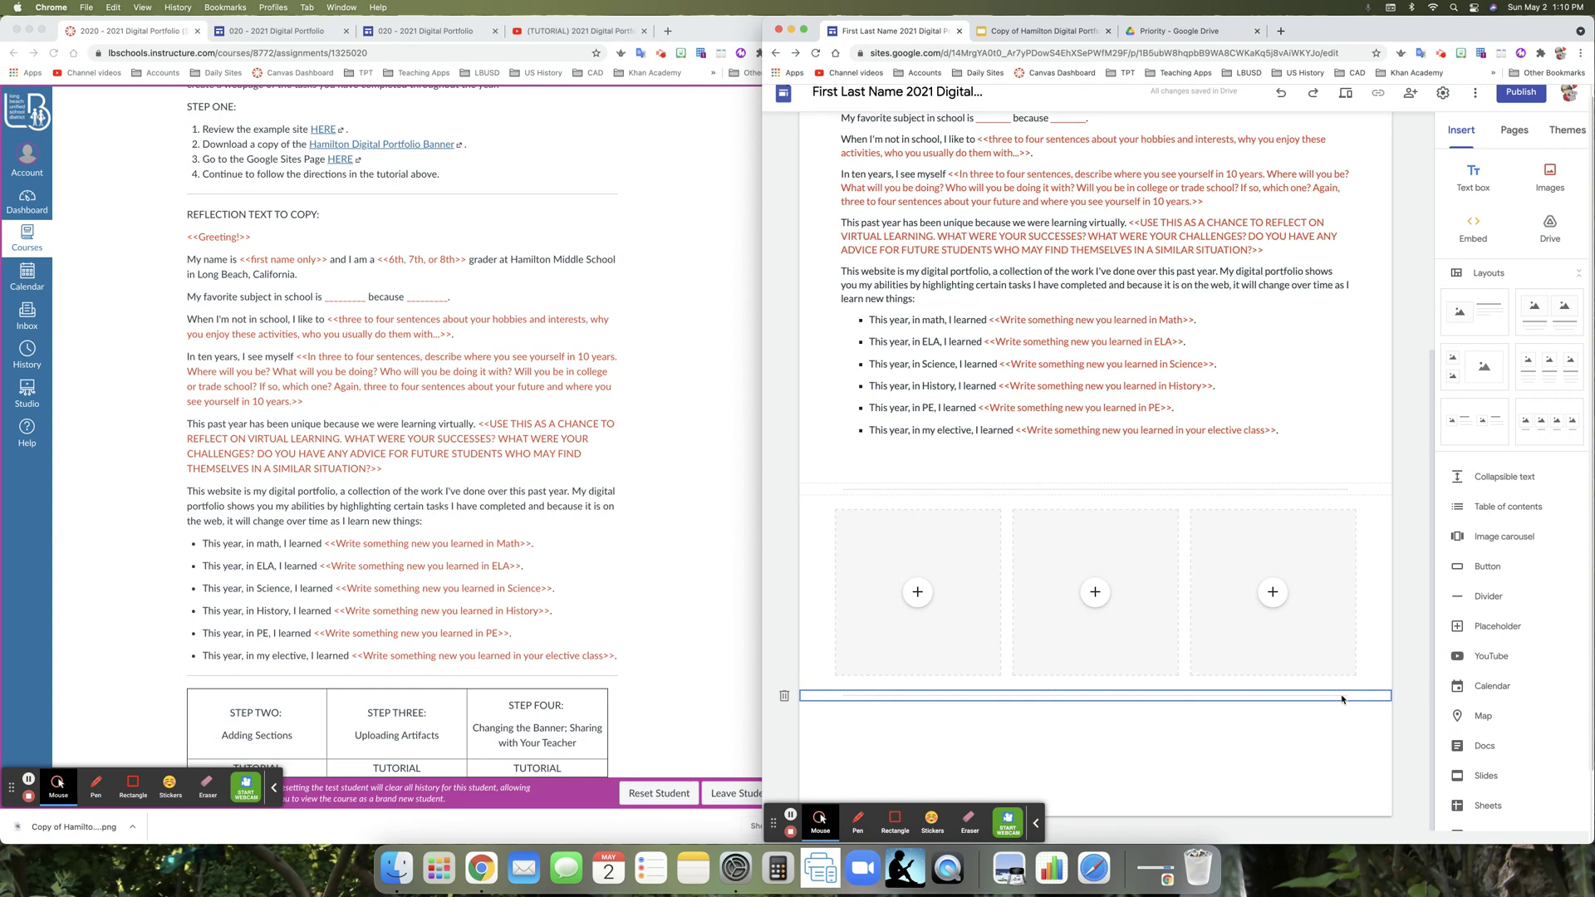
- Insert a collapsible text block below the last divider, turn off its Collapsible option and remove its body text, keeping only the heading
click(1489, 479)
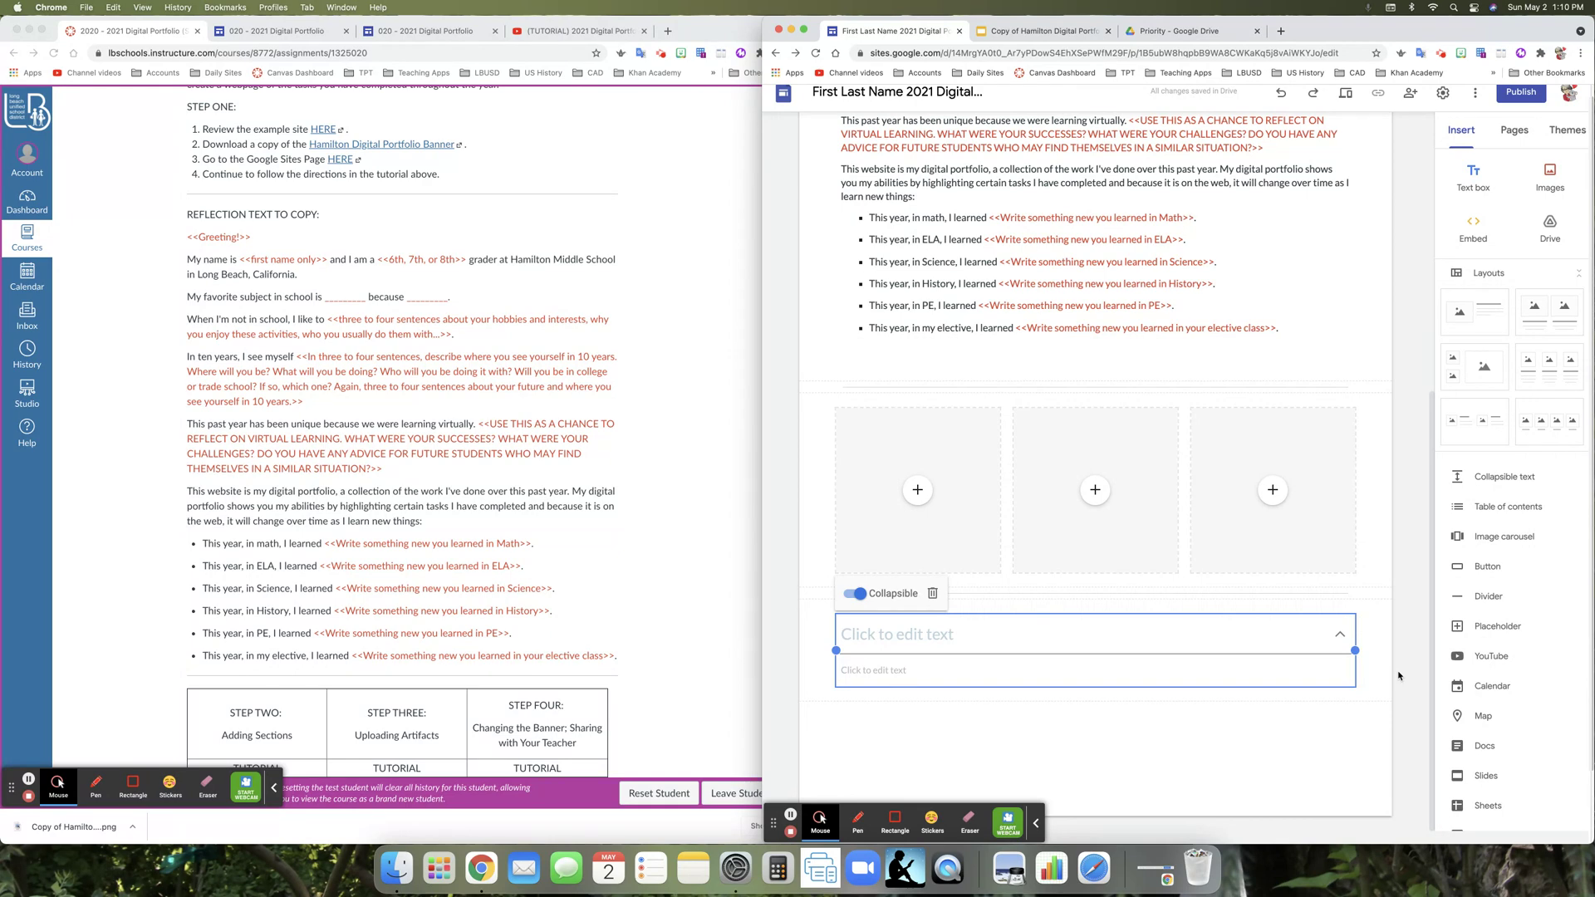
click(851, 595)
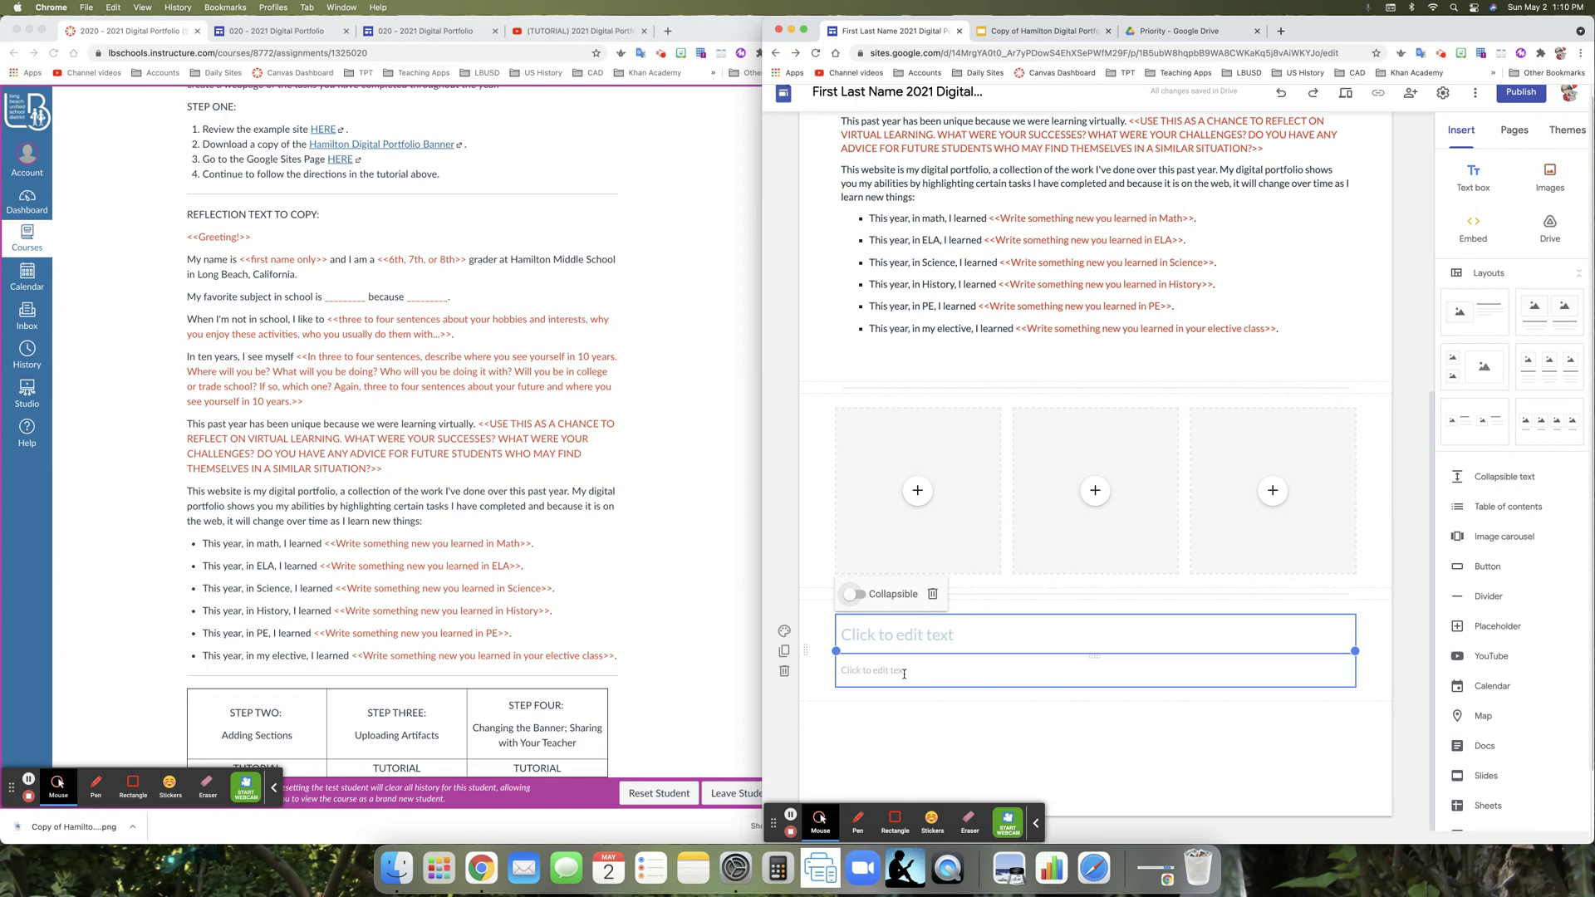
click(1189, 685)
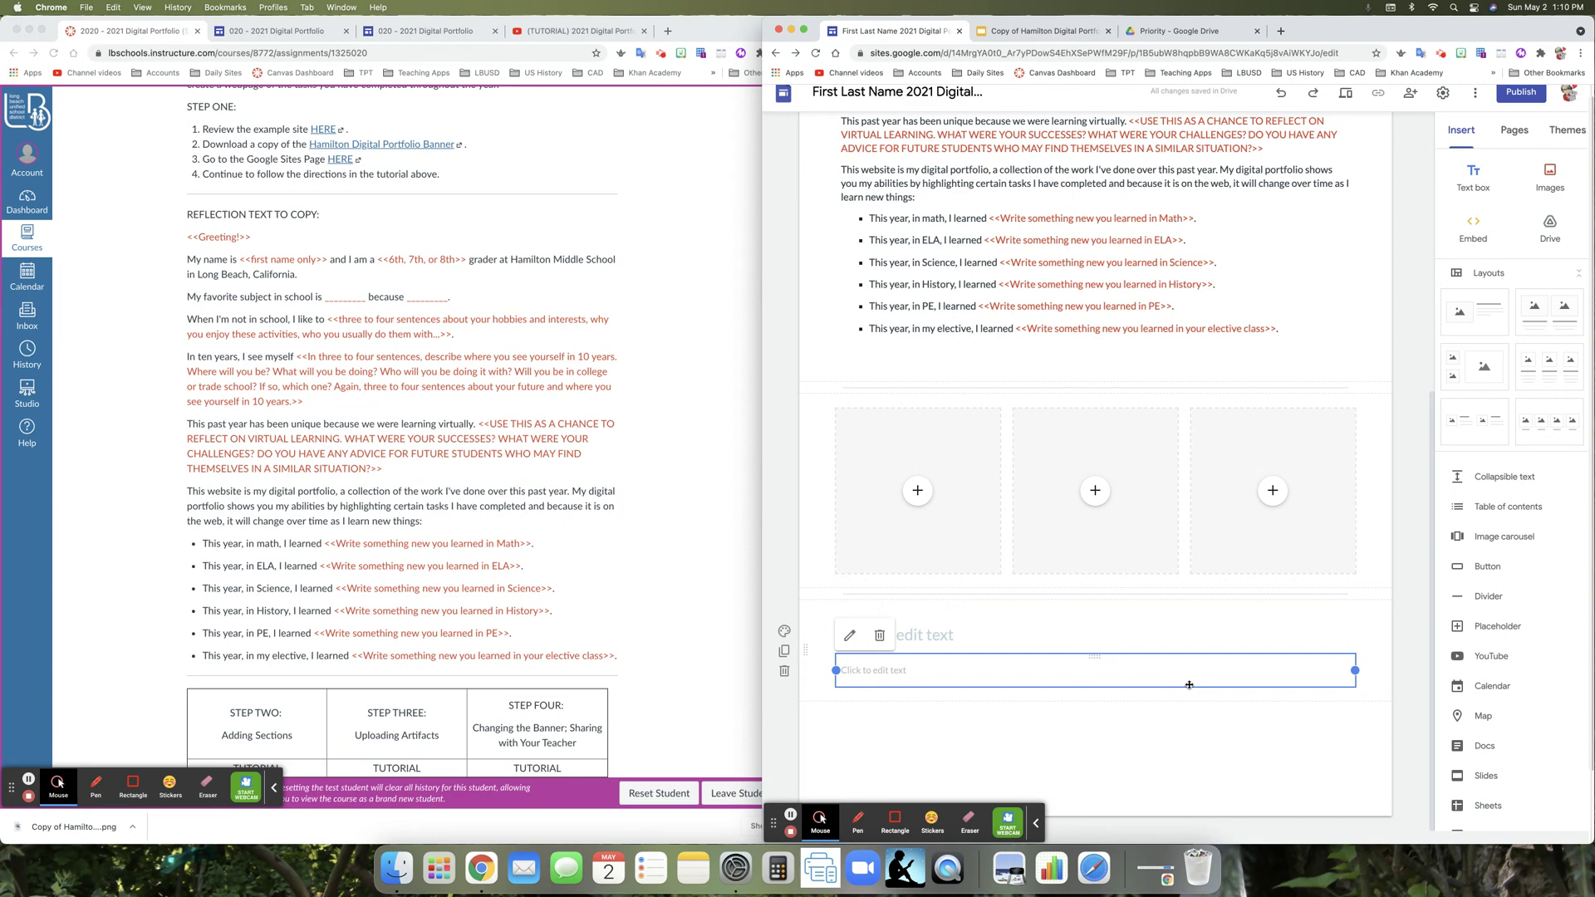
click(880, 638)
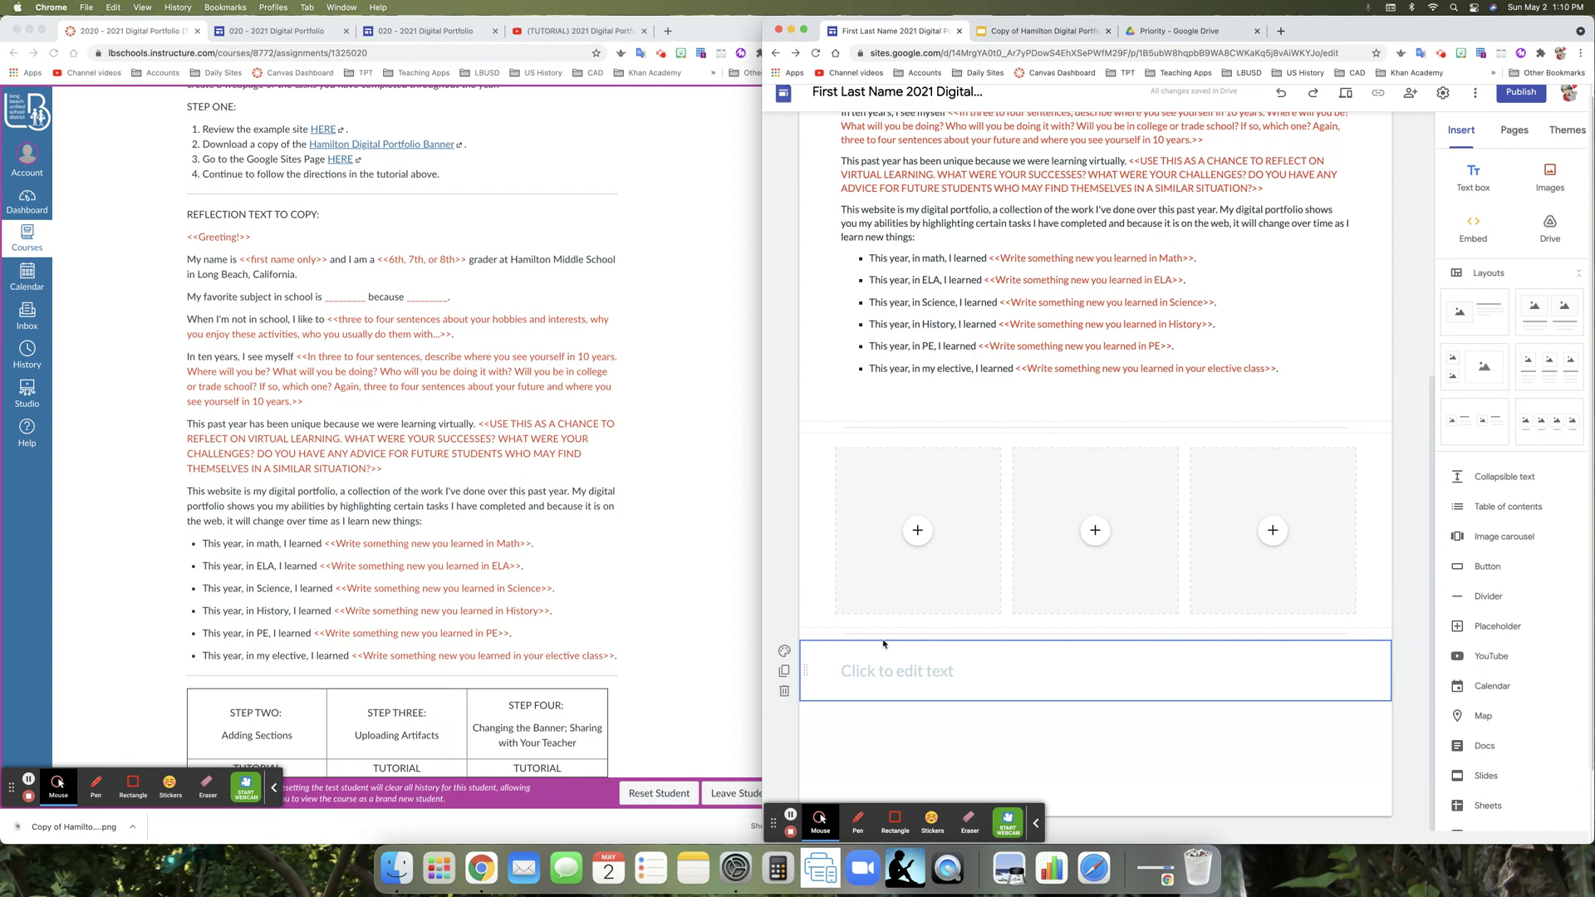
- Fill the empty heading with the centred text "Artifacts from My Learning" and insert a divider below it
click(872, 677)
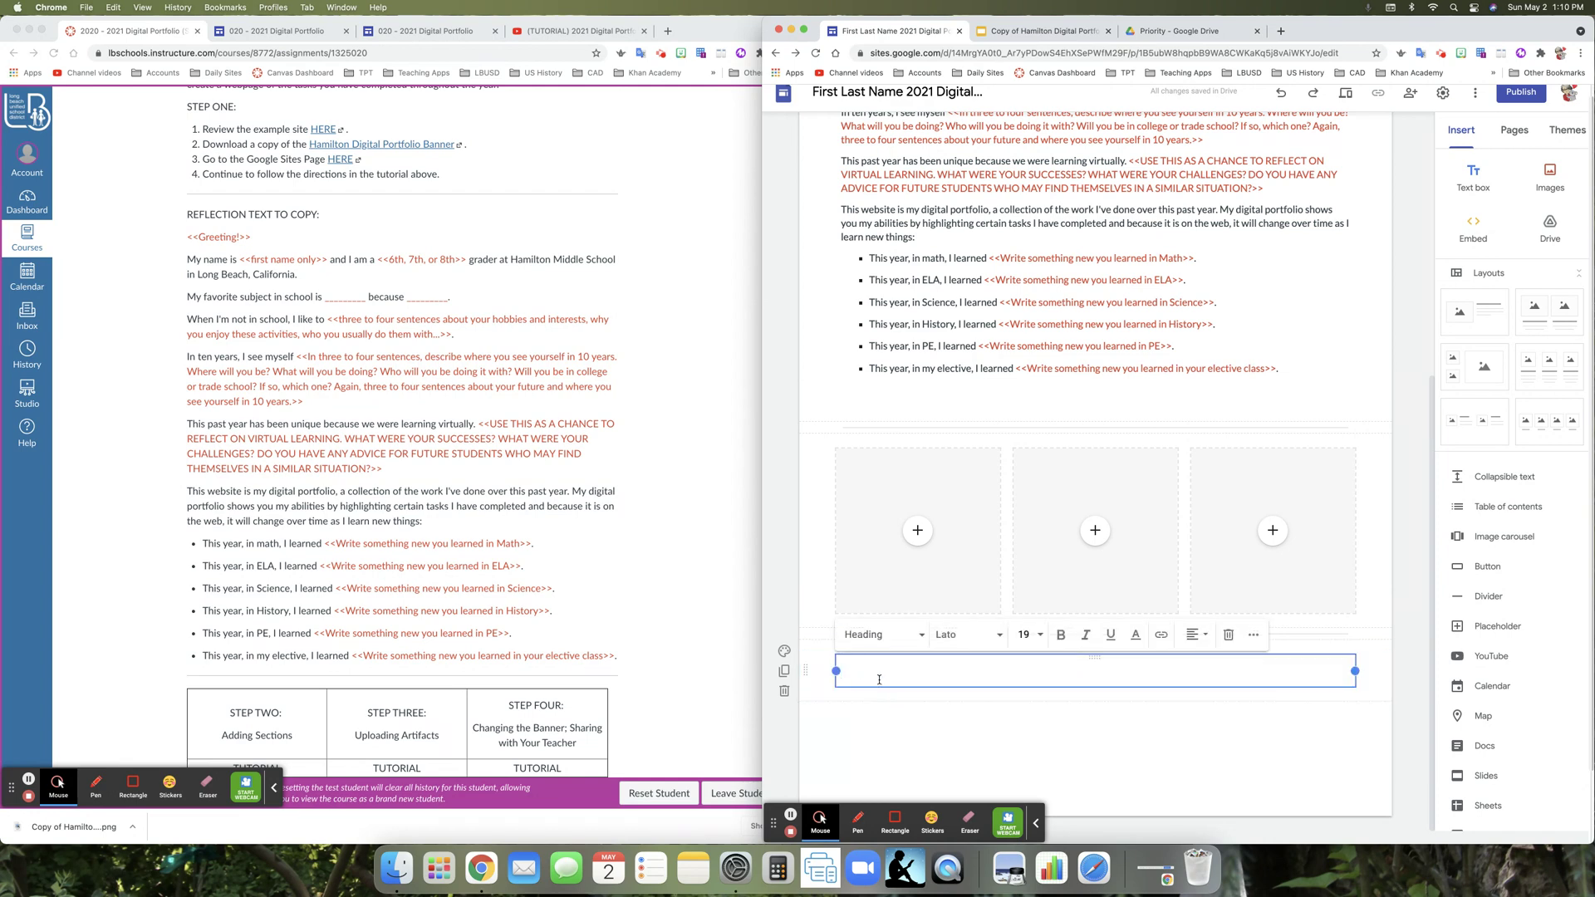
click(1198, 635)
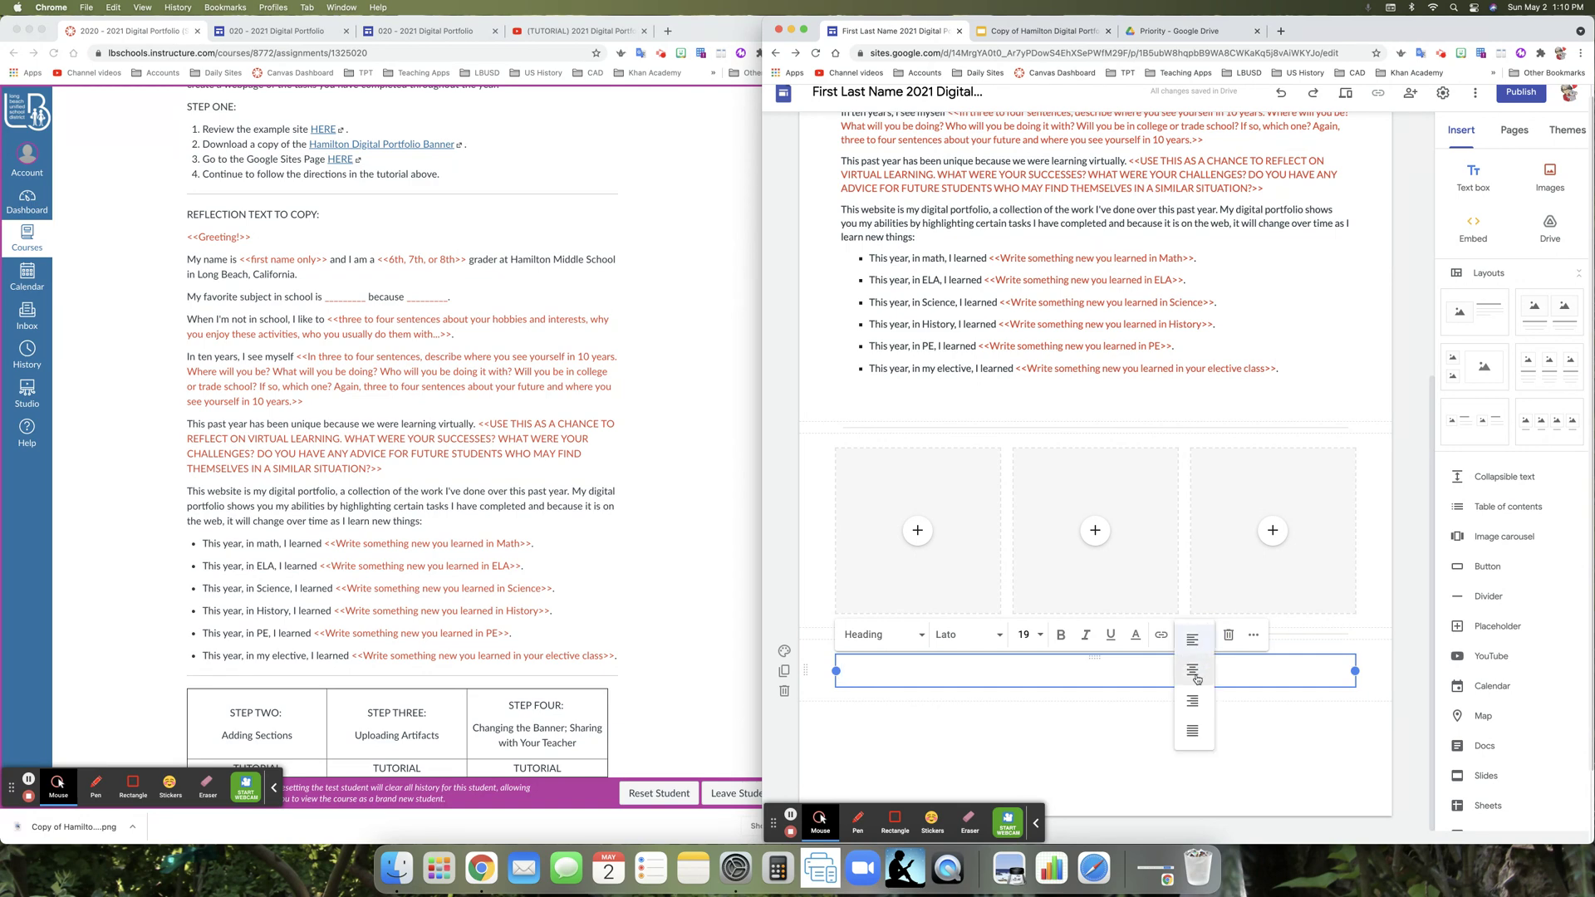
click(1194, 673)
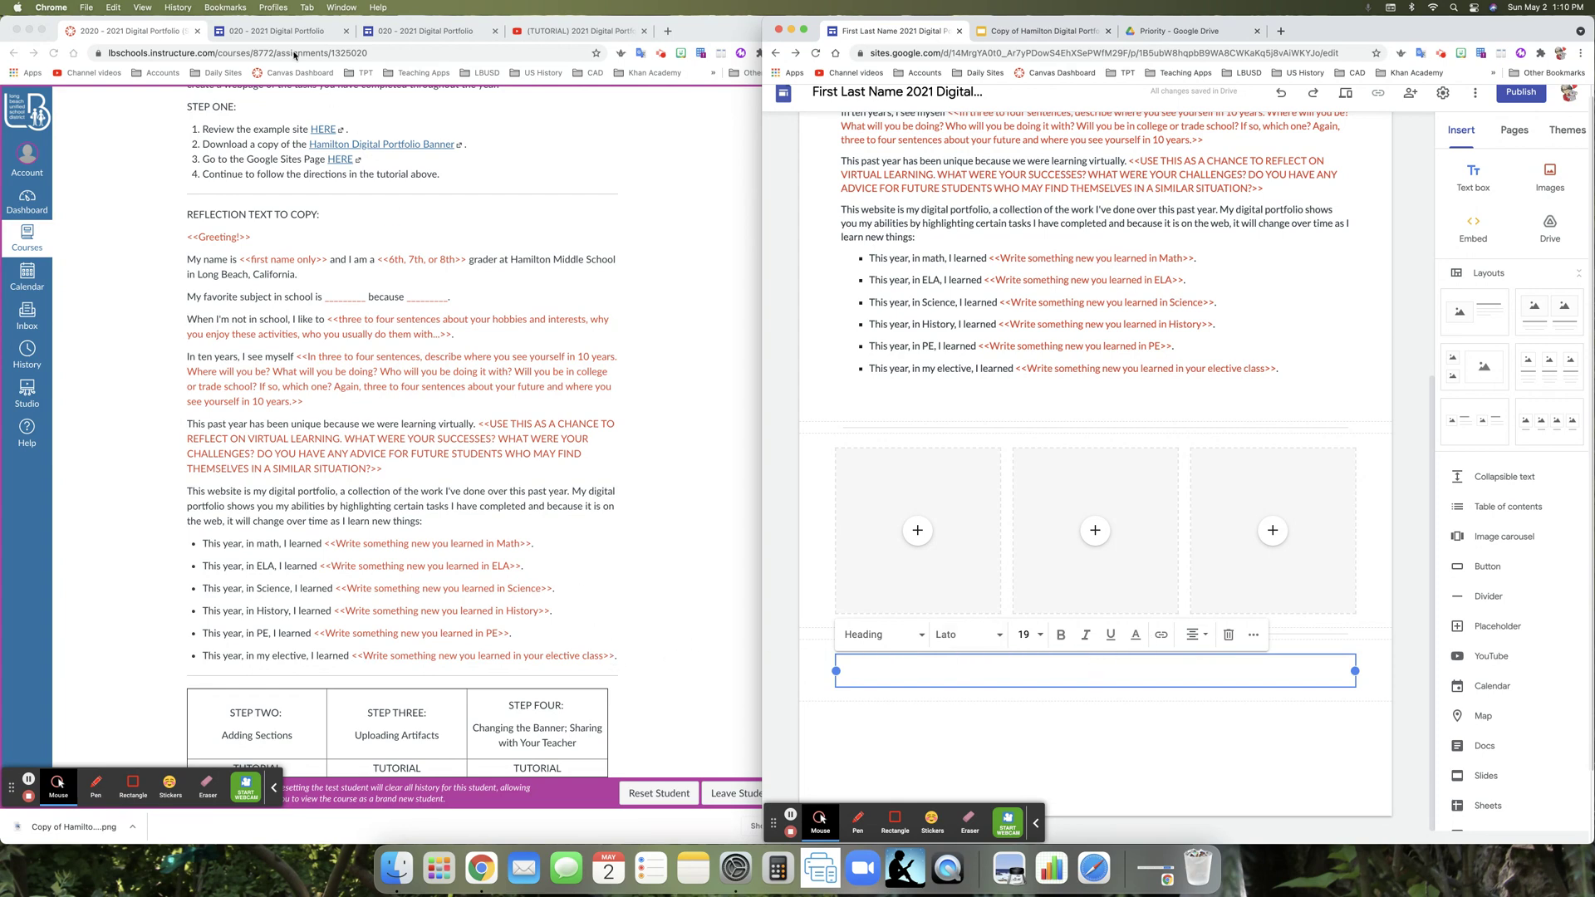
click(277, 31)
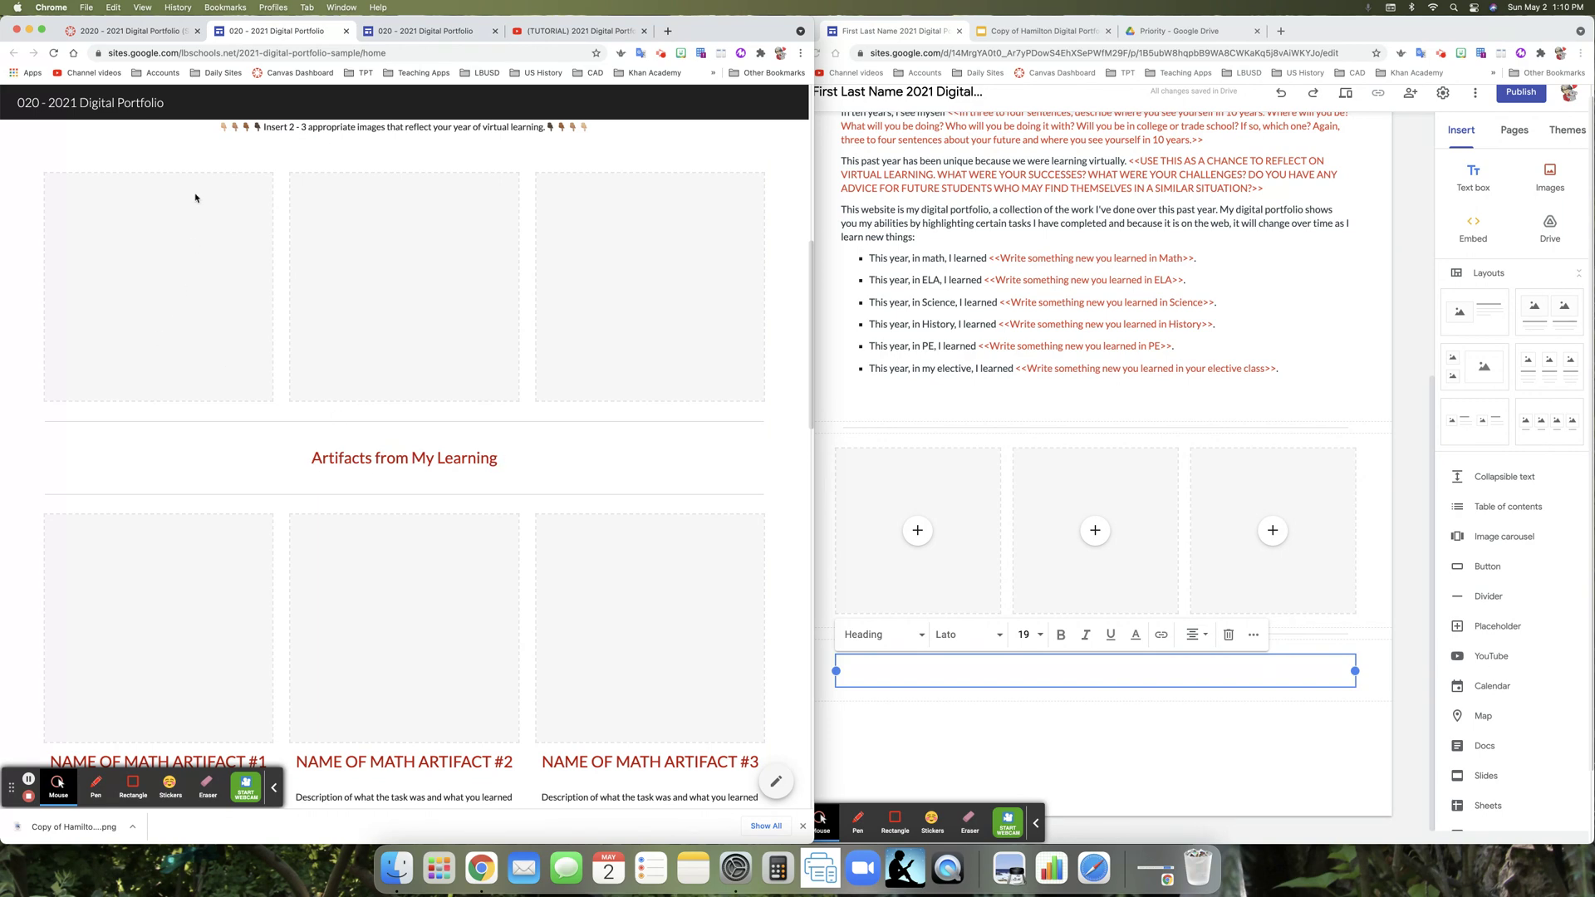
click(148, 30)
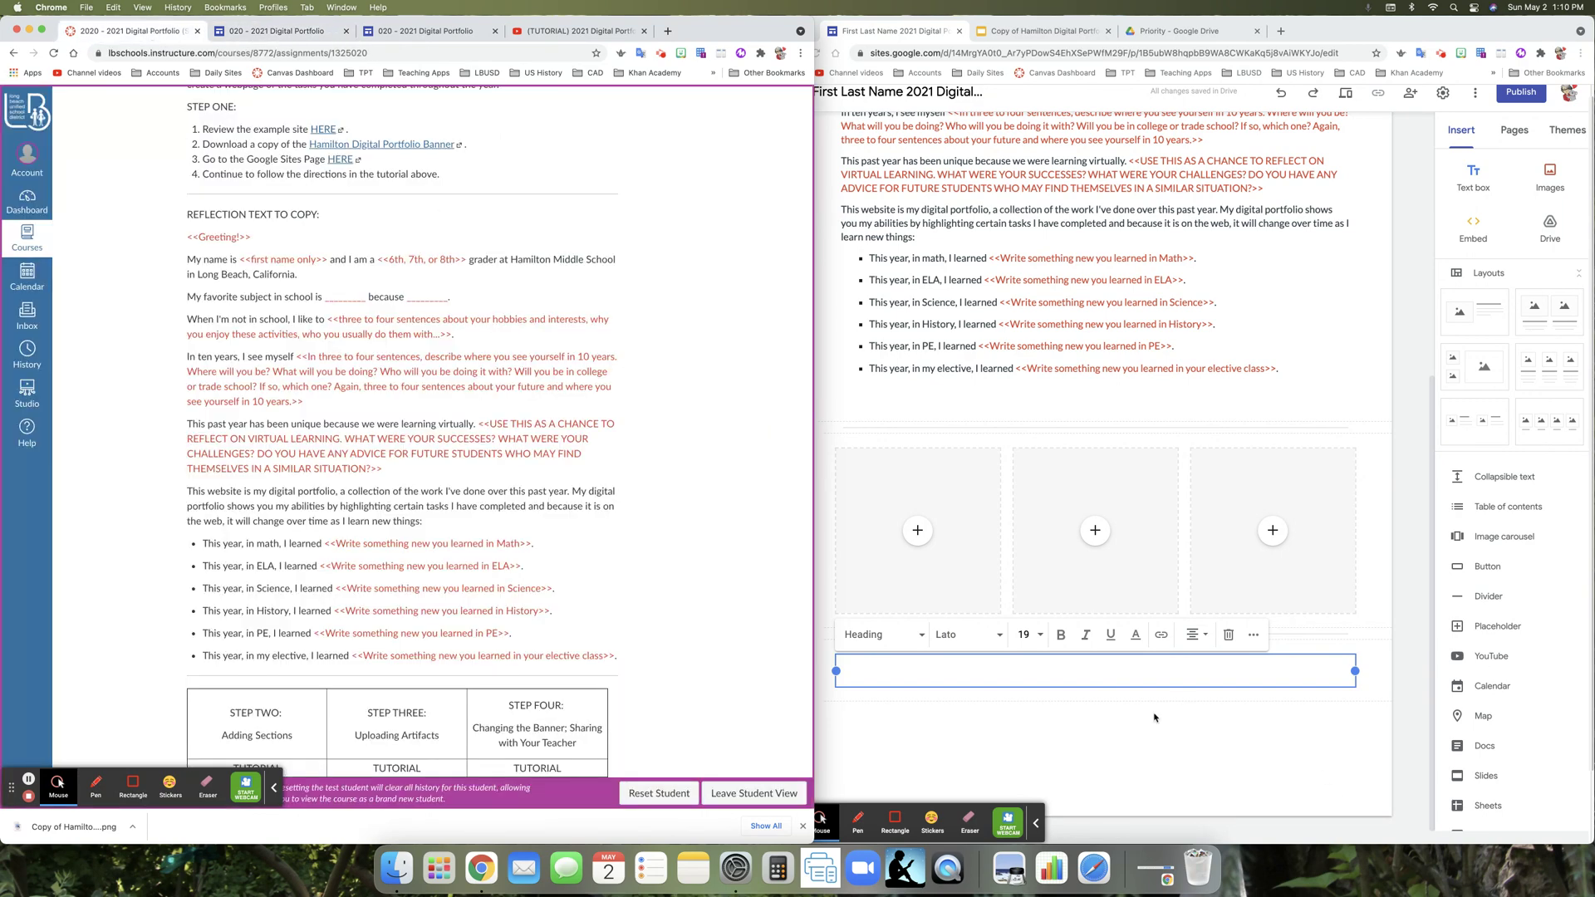
click(1113, 683)
text(A)
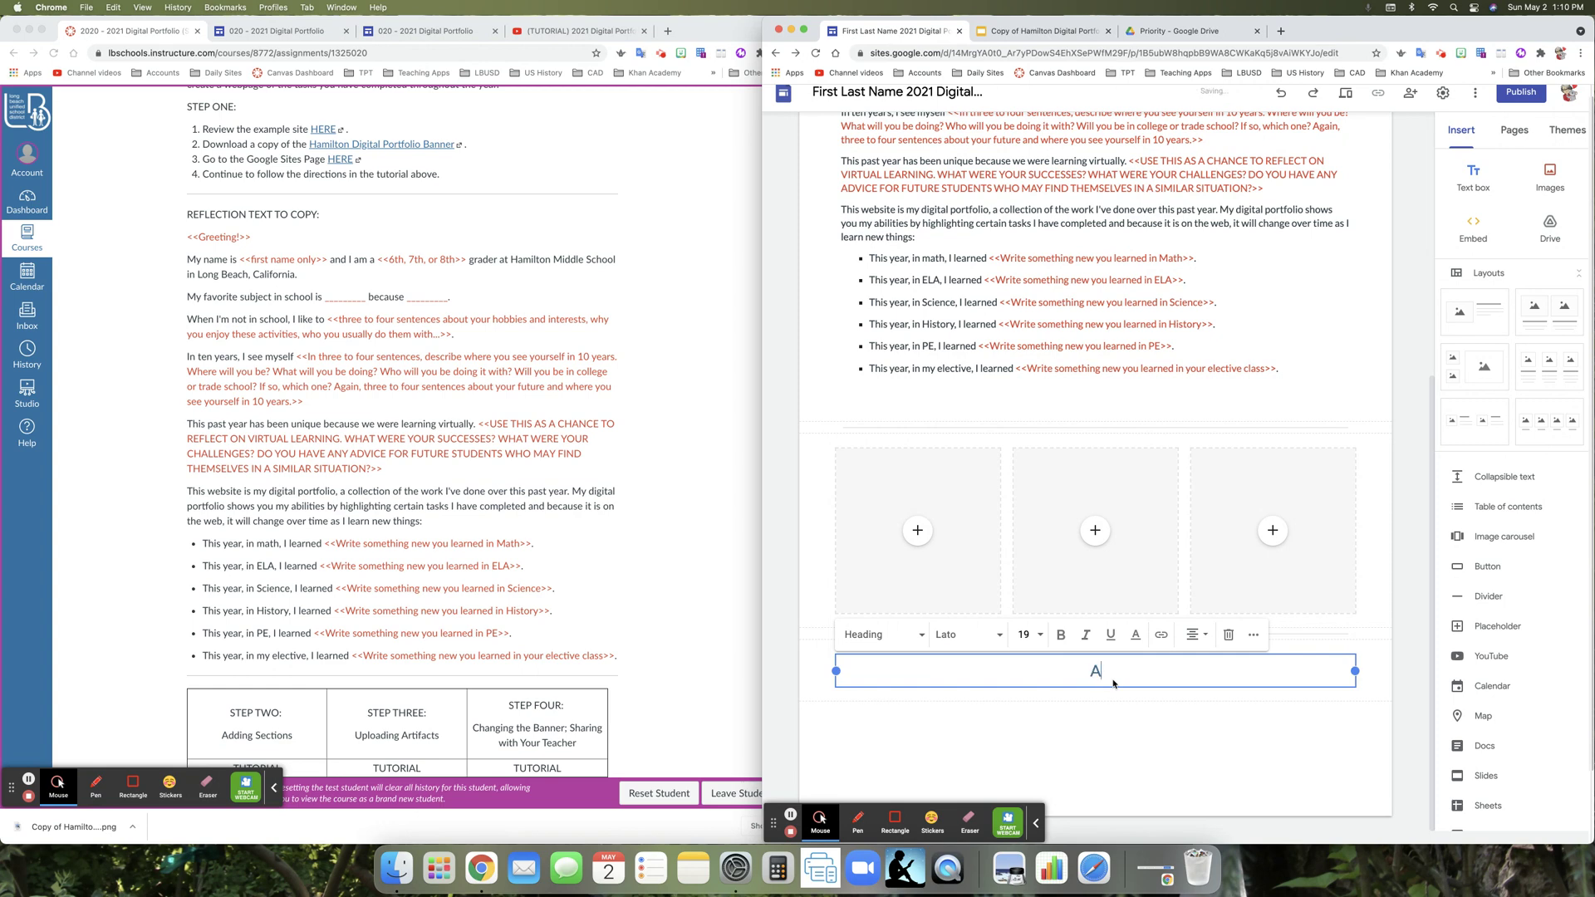
text(rtifacts from My Learning)
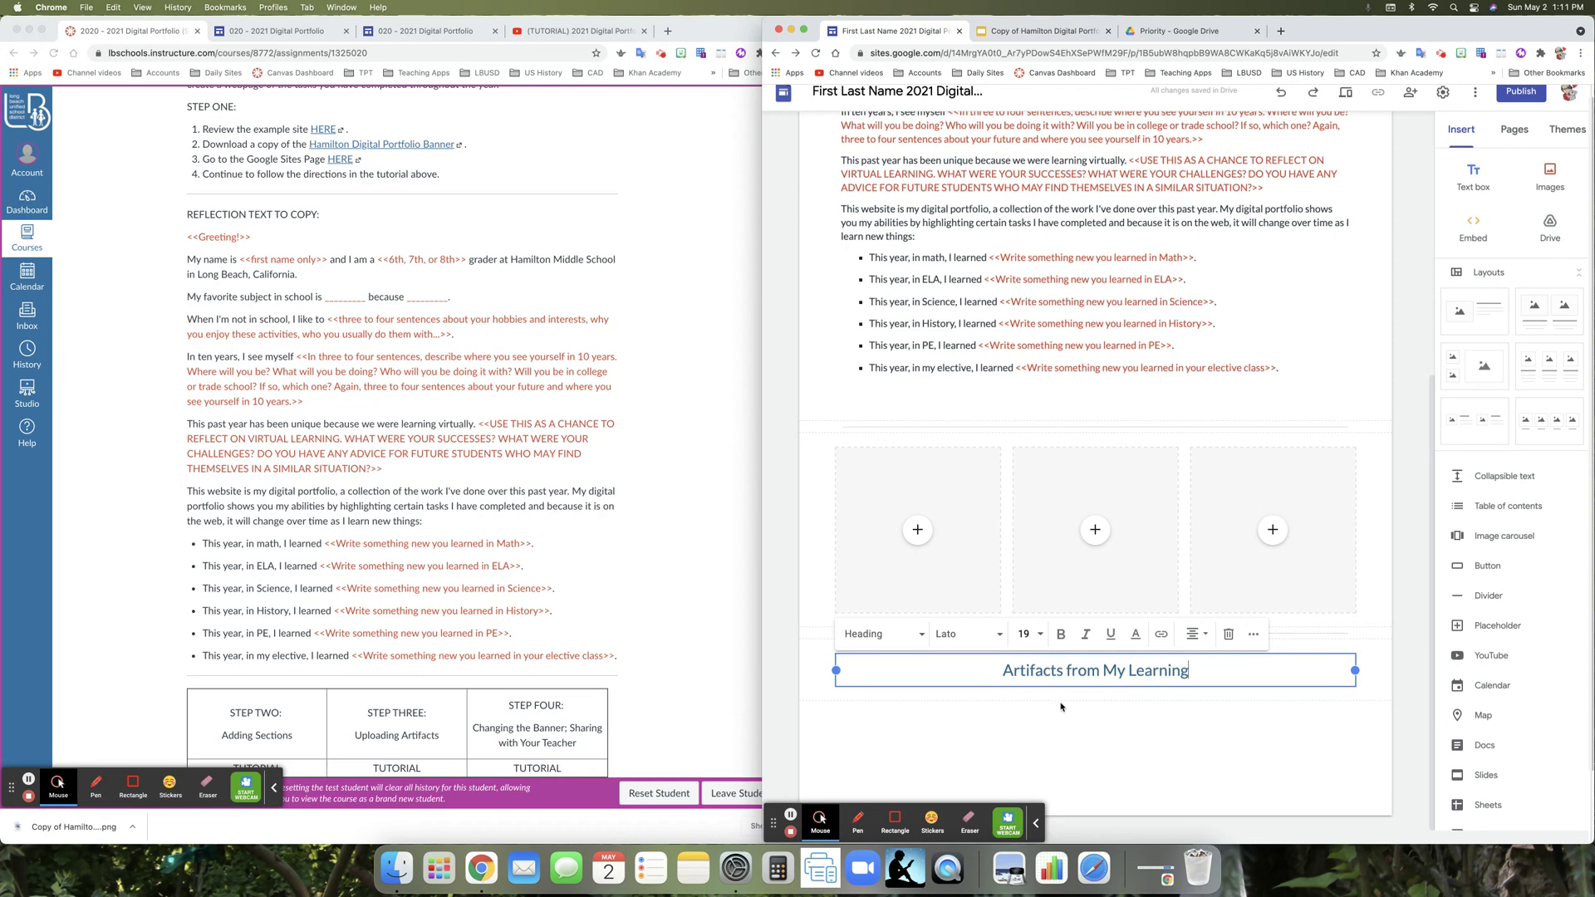
click(1489, 600)
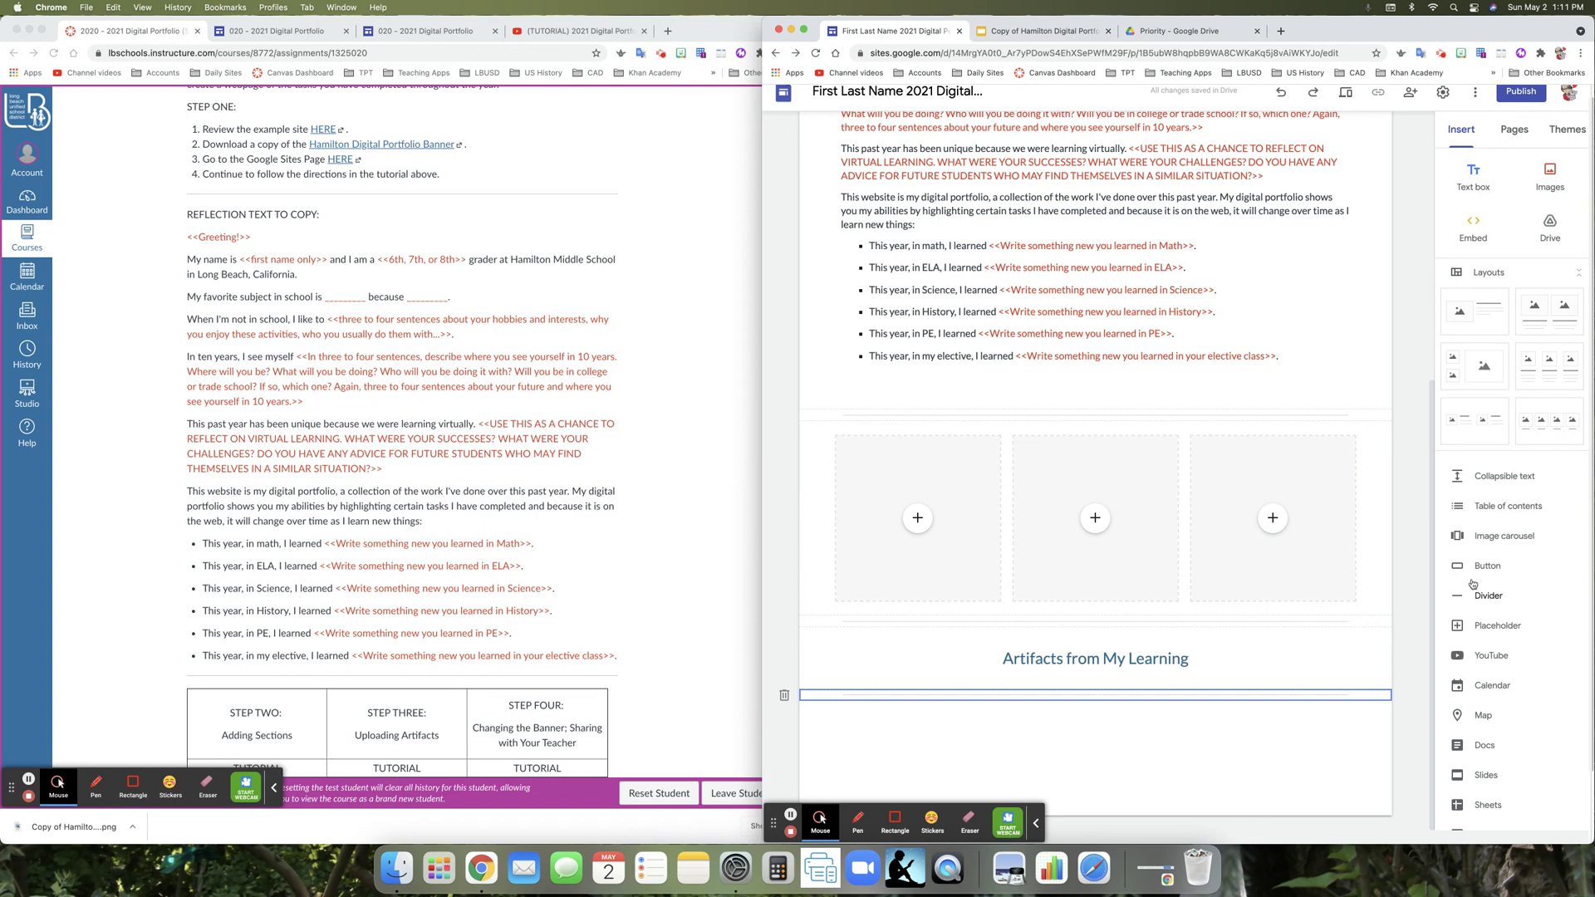
- Examine how the example site arranges its artifact rows by subject, then return to the divider below the portfolio's artifacts heading
click(119, 17)
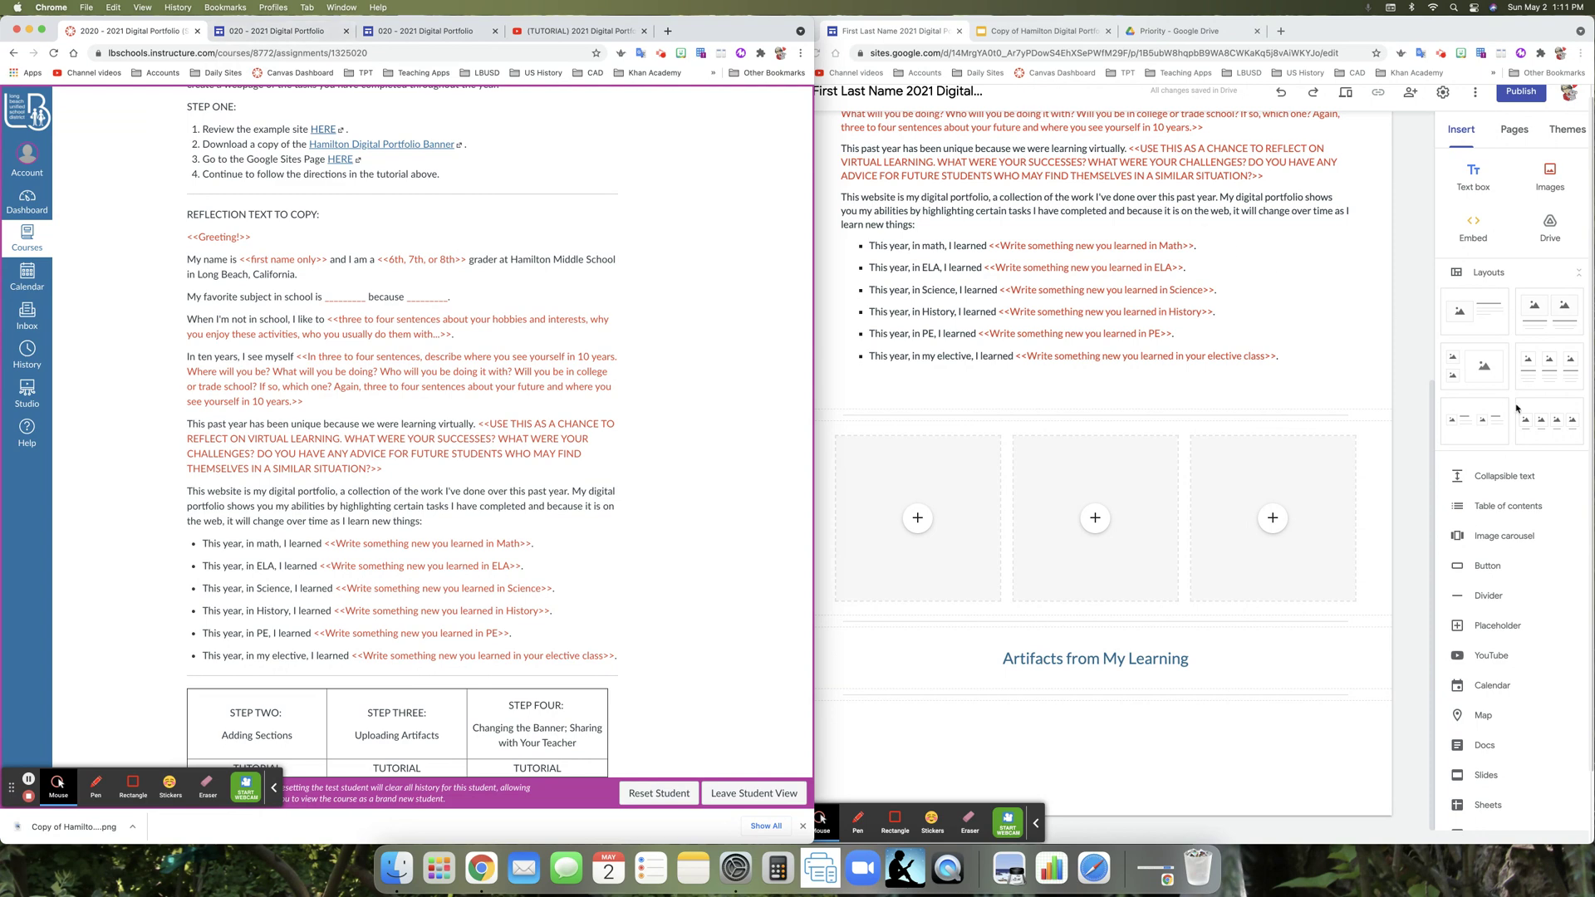
click(261, 33)
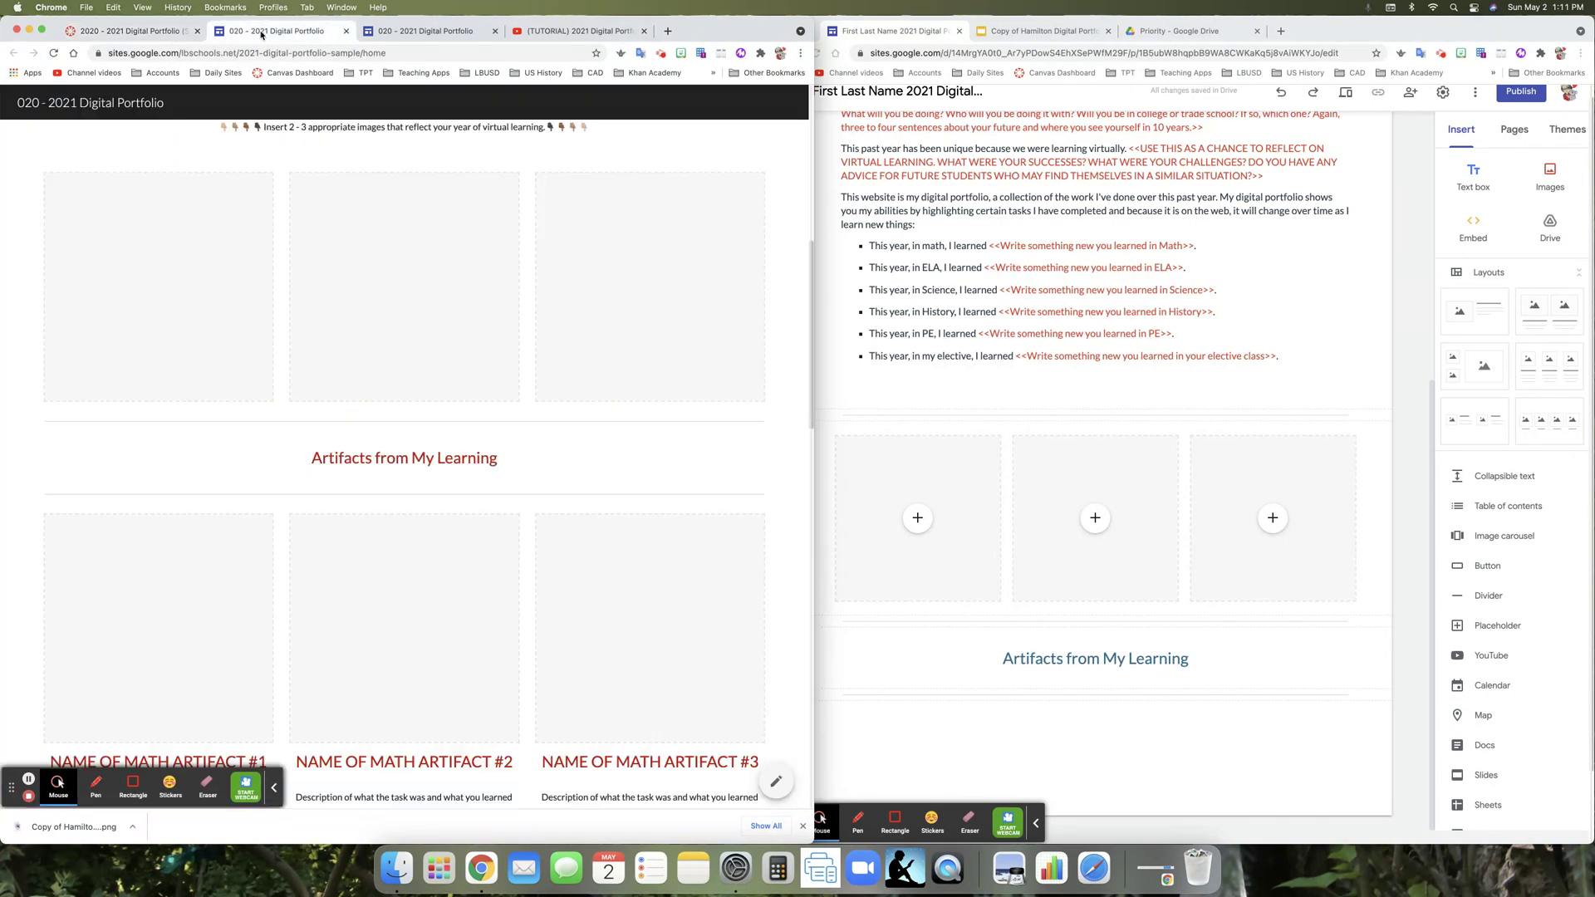
scroll(397, 304, down, 4)
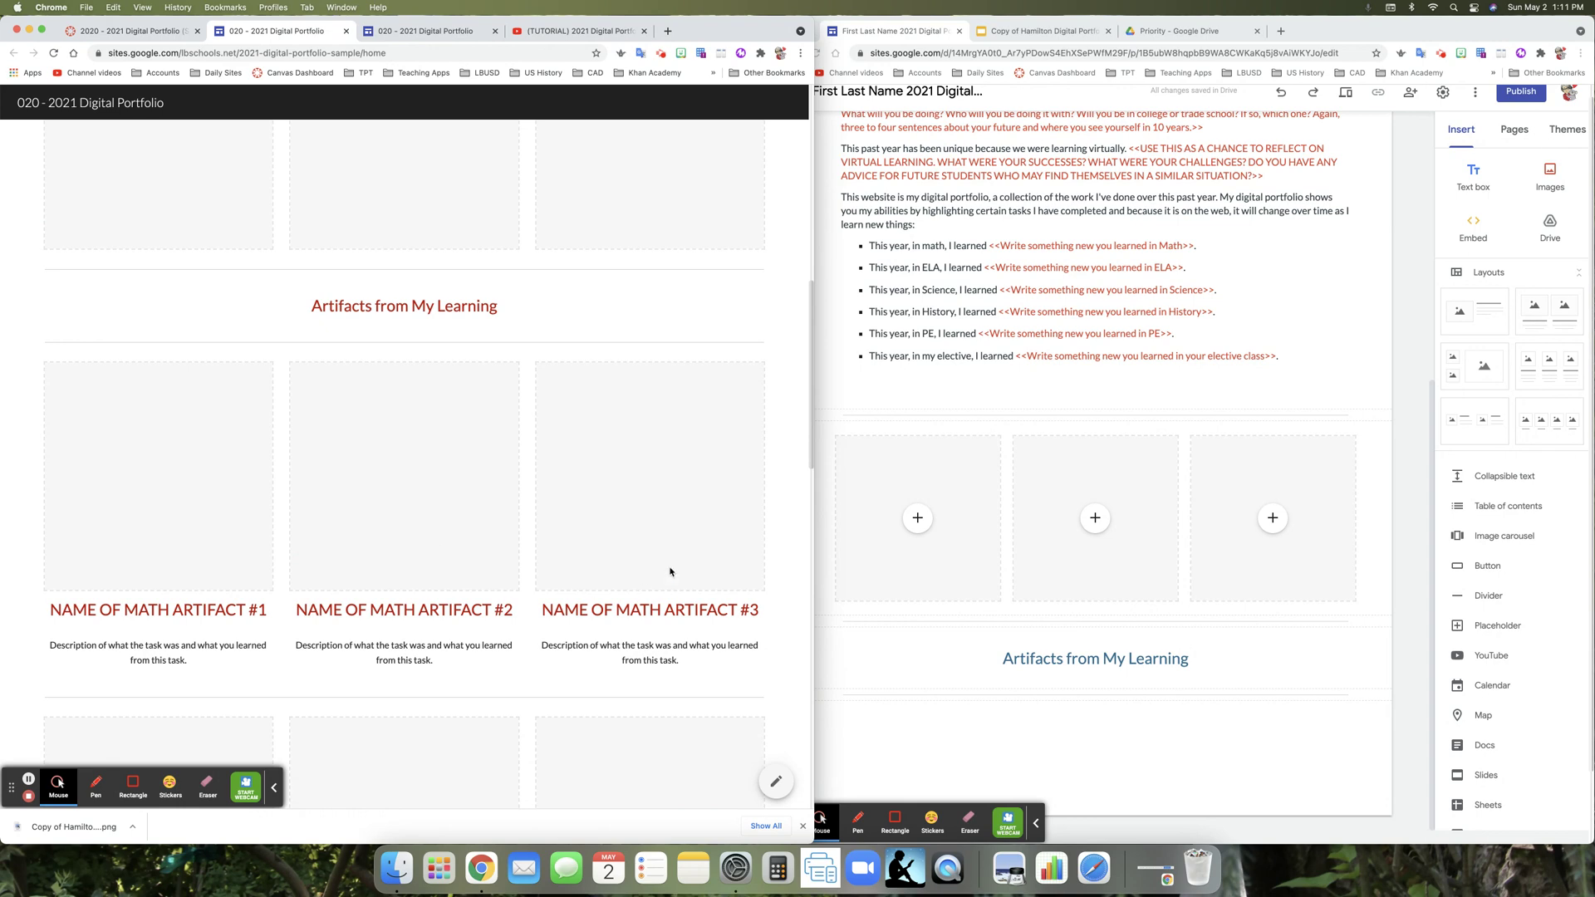
scroll(671, 572, down, 8)
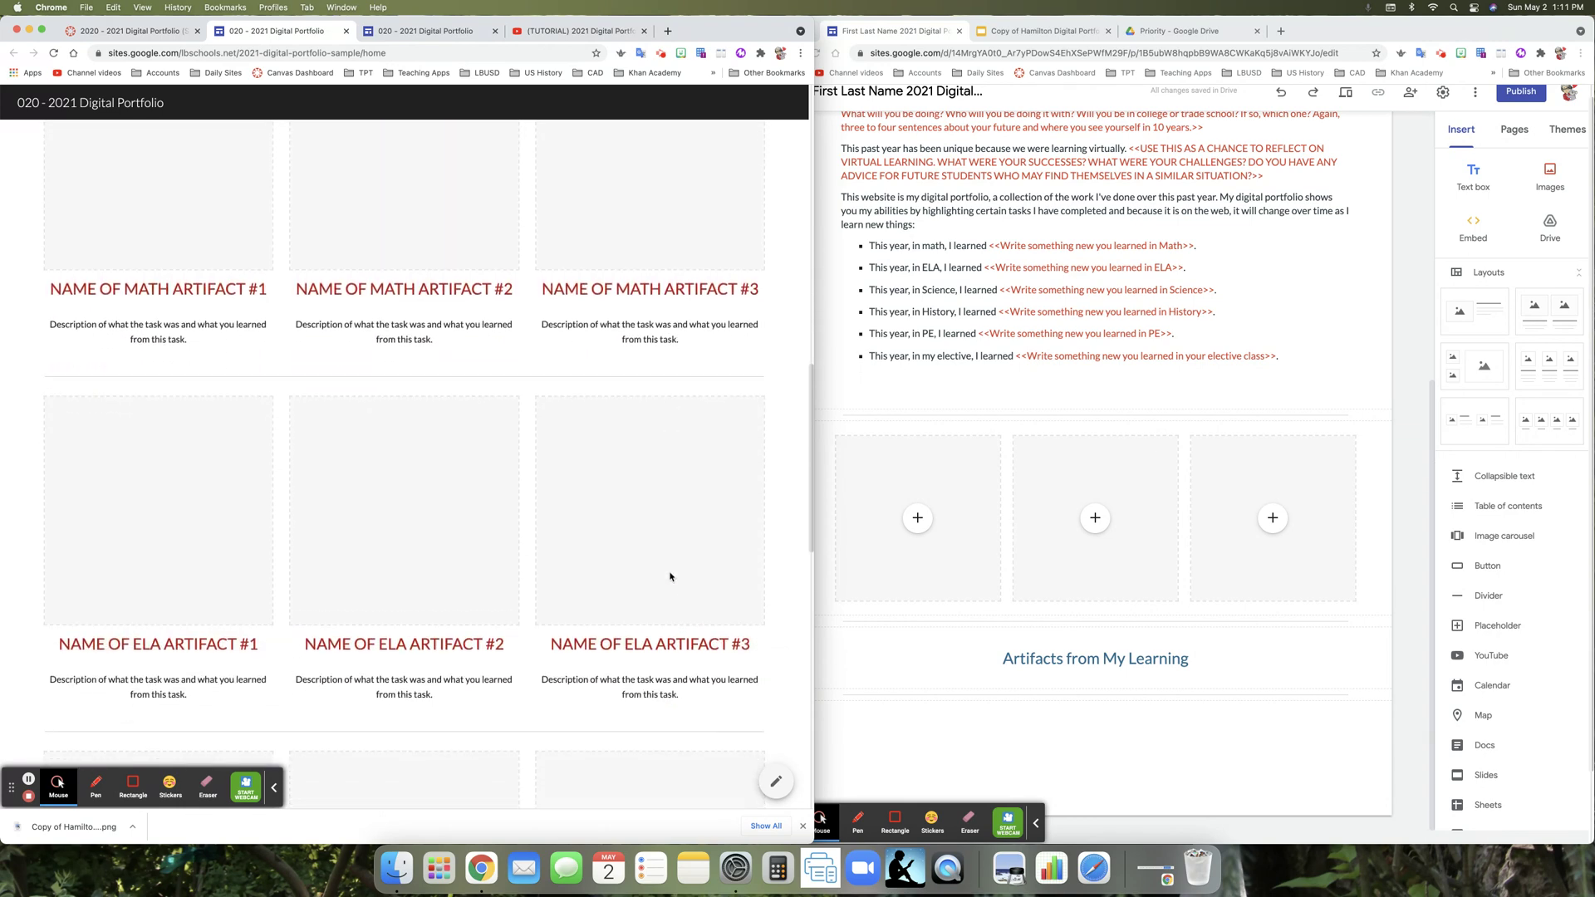
scroll(671, 575, down, 18)
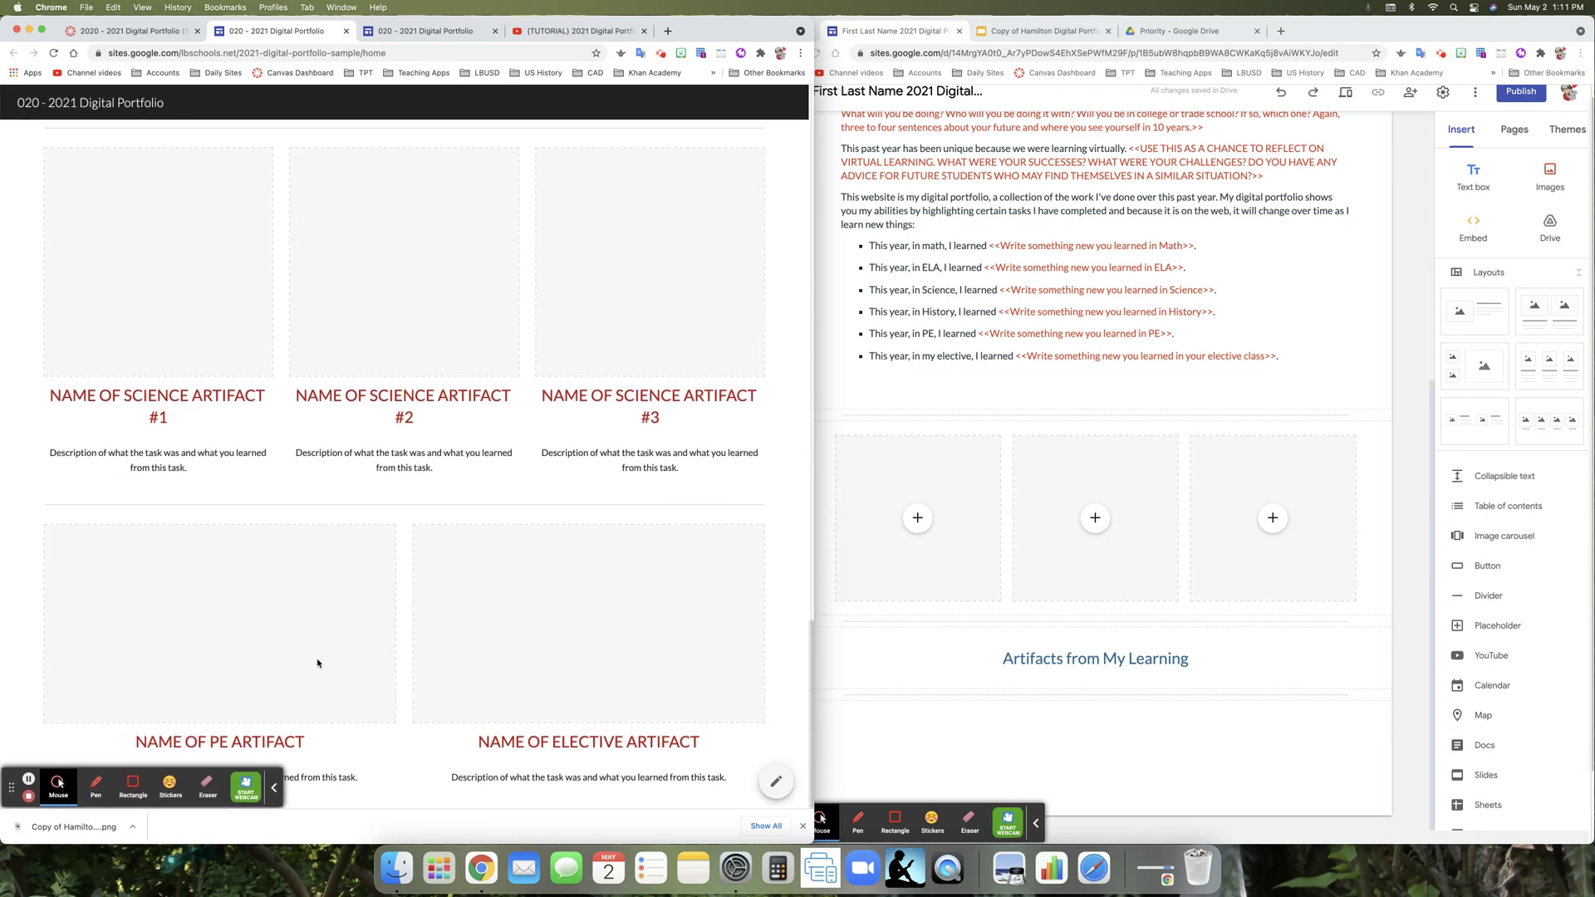
scroll(609, 660, up, 20)
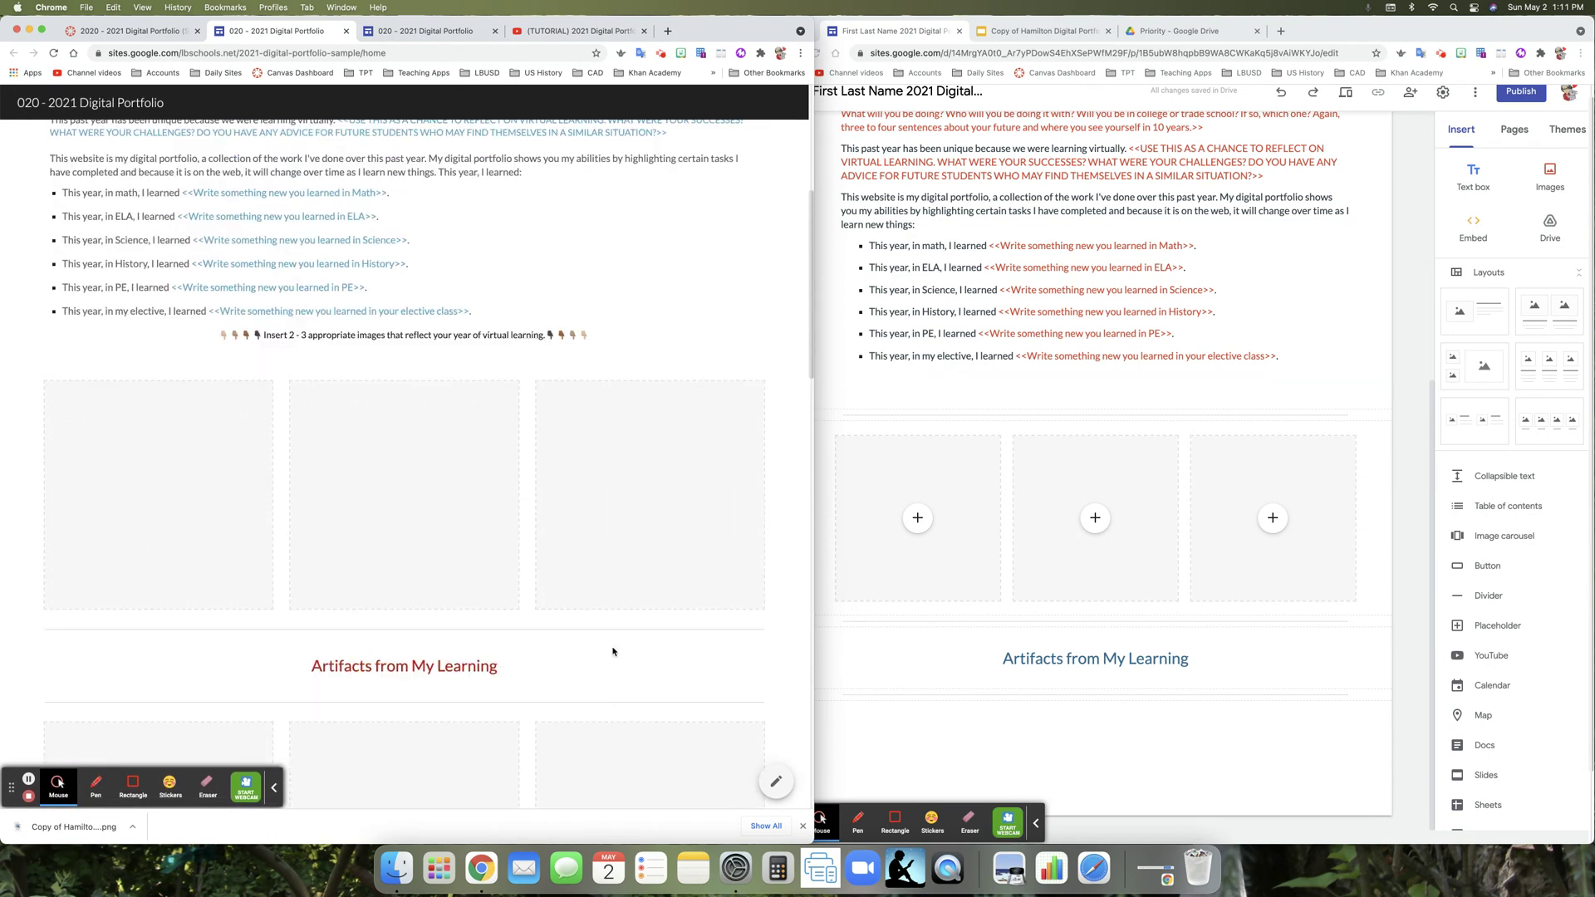
scroll(612, 651, down, 12)
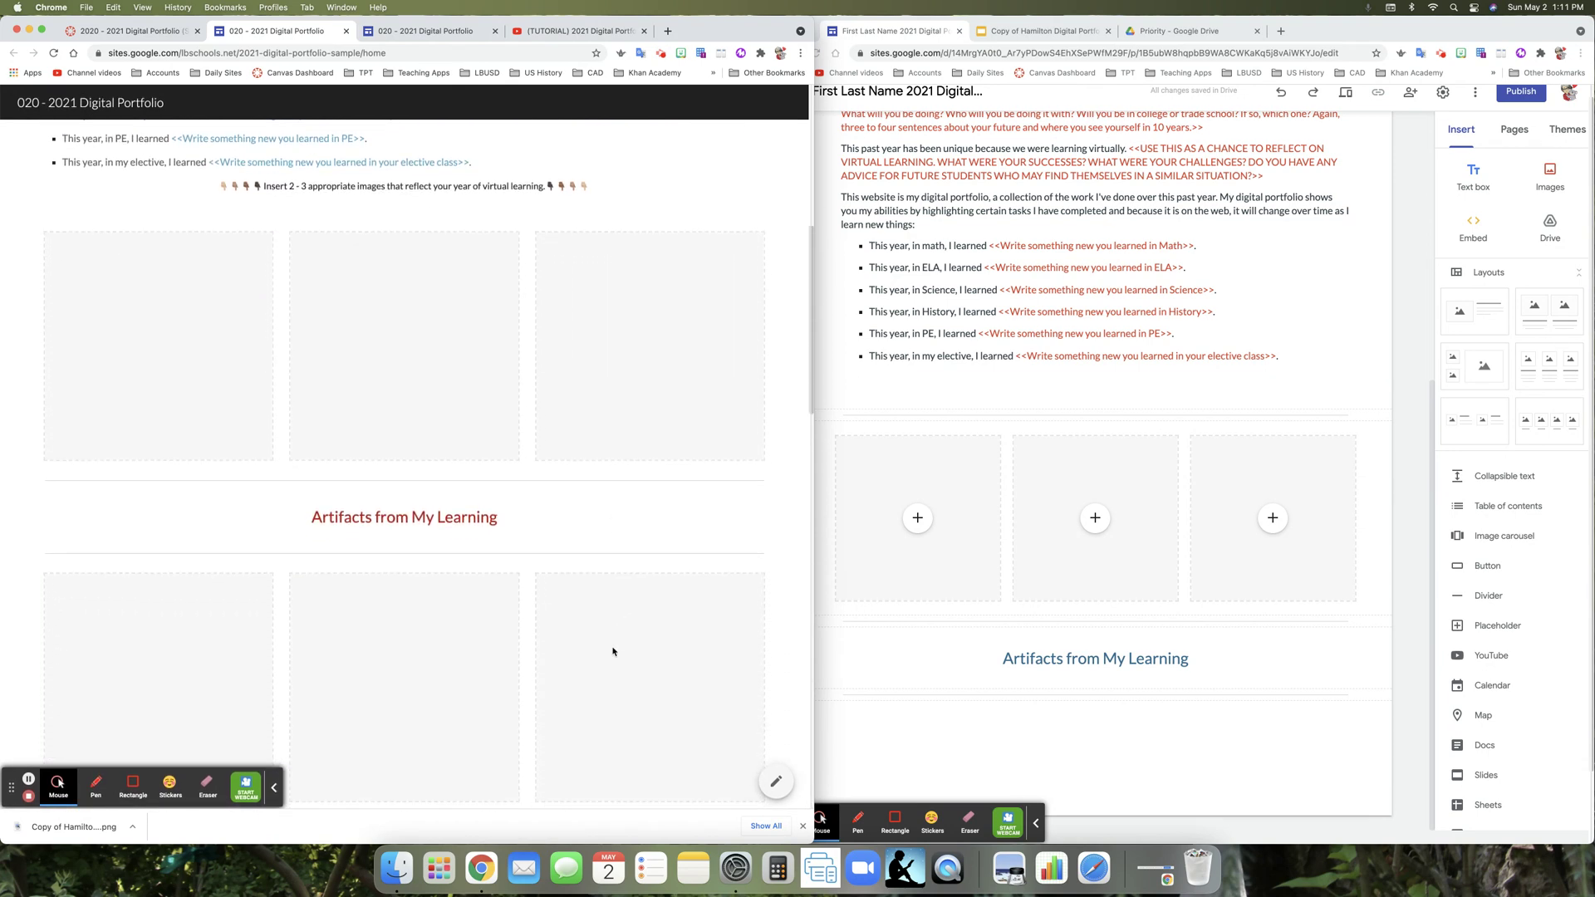
click(1077, 697)
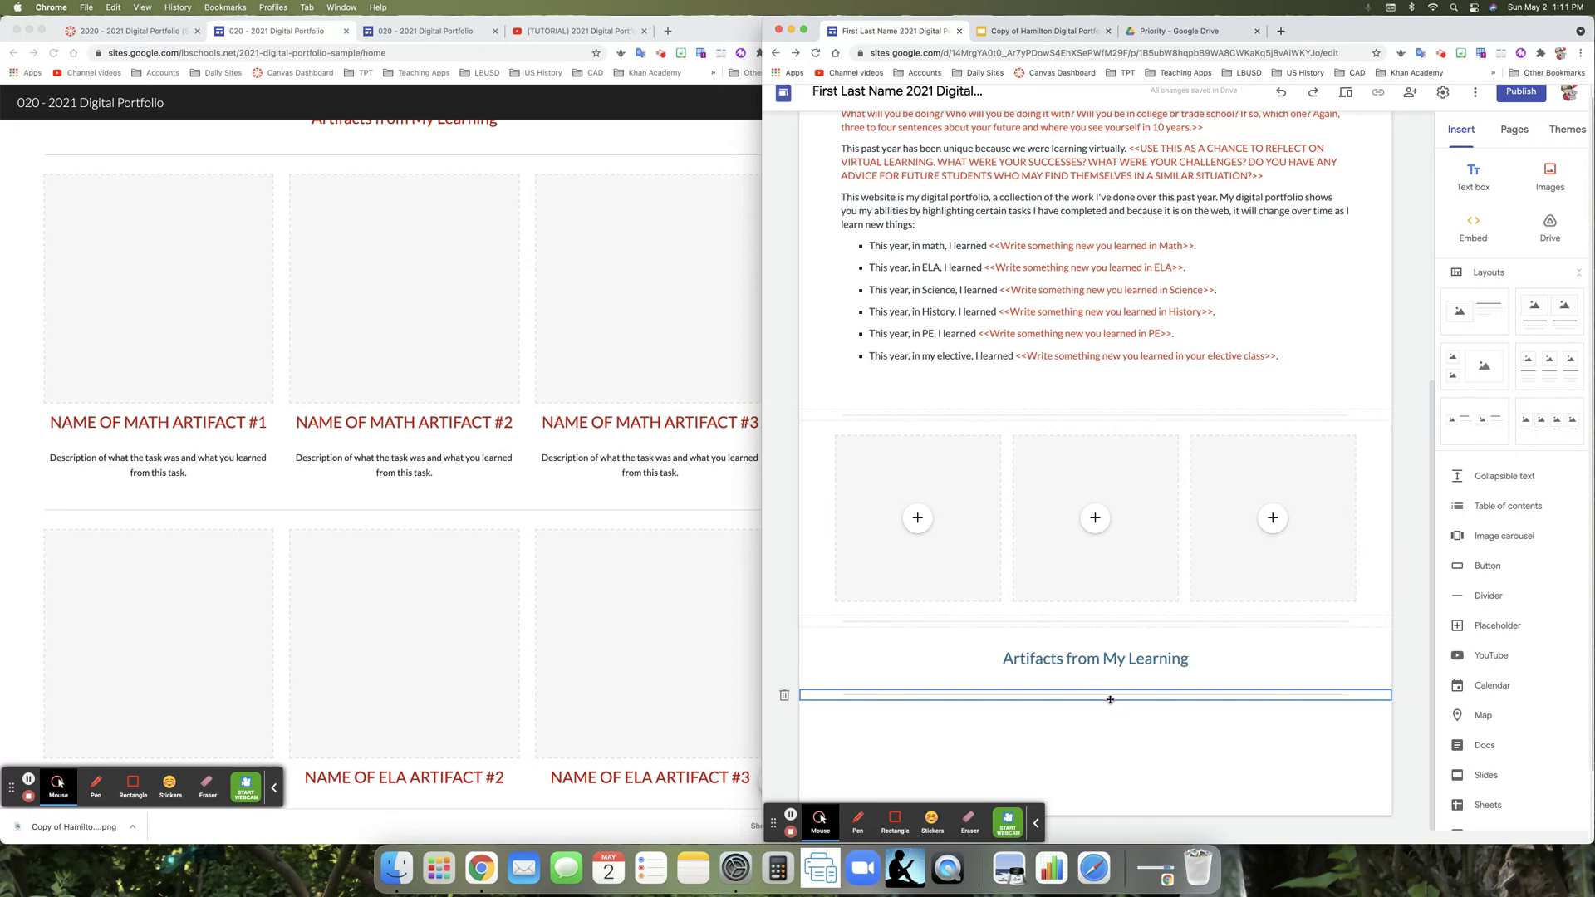
click(154, 31)
click(1323, 711)
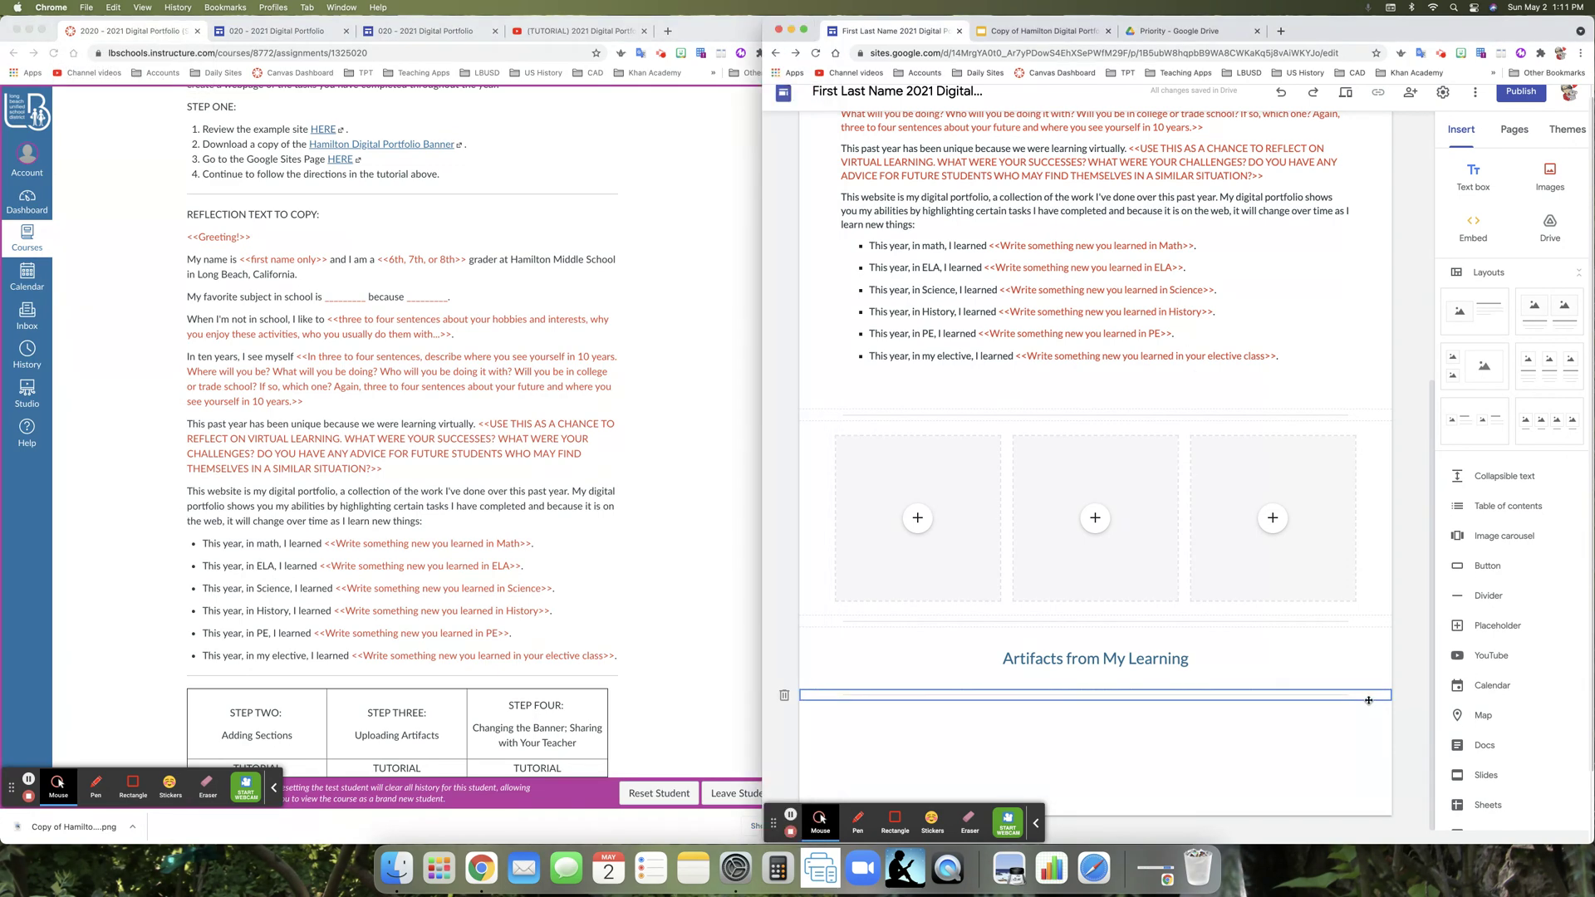
click(1557, 385)
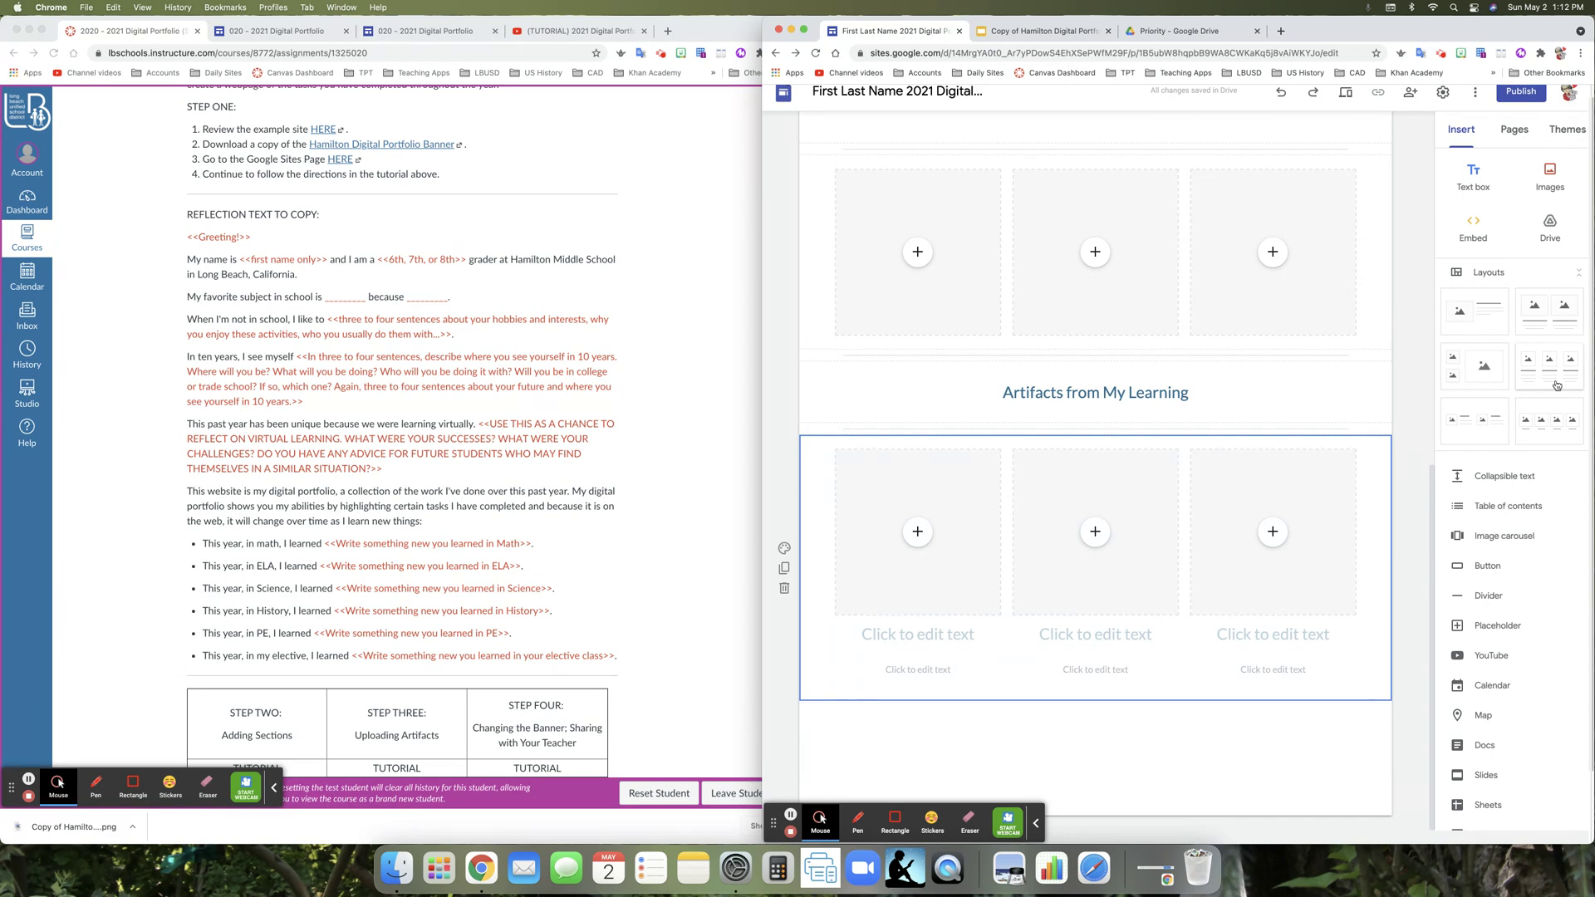
click(1557, 385)
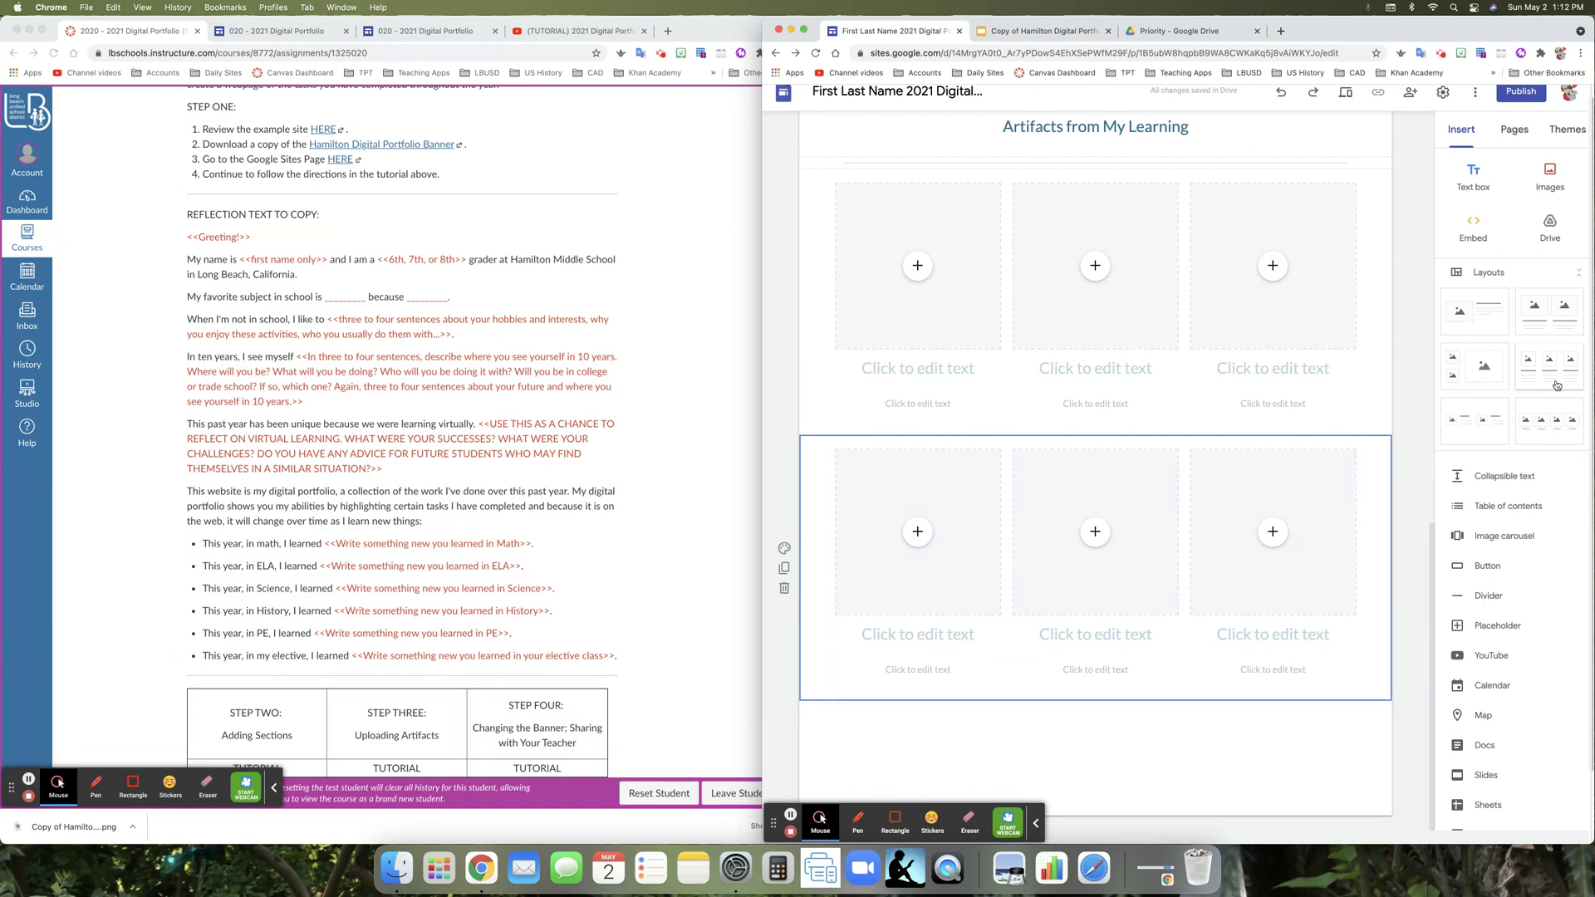
click(1557, 385)
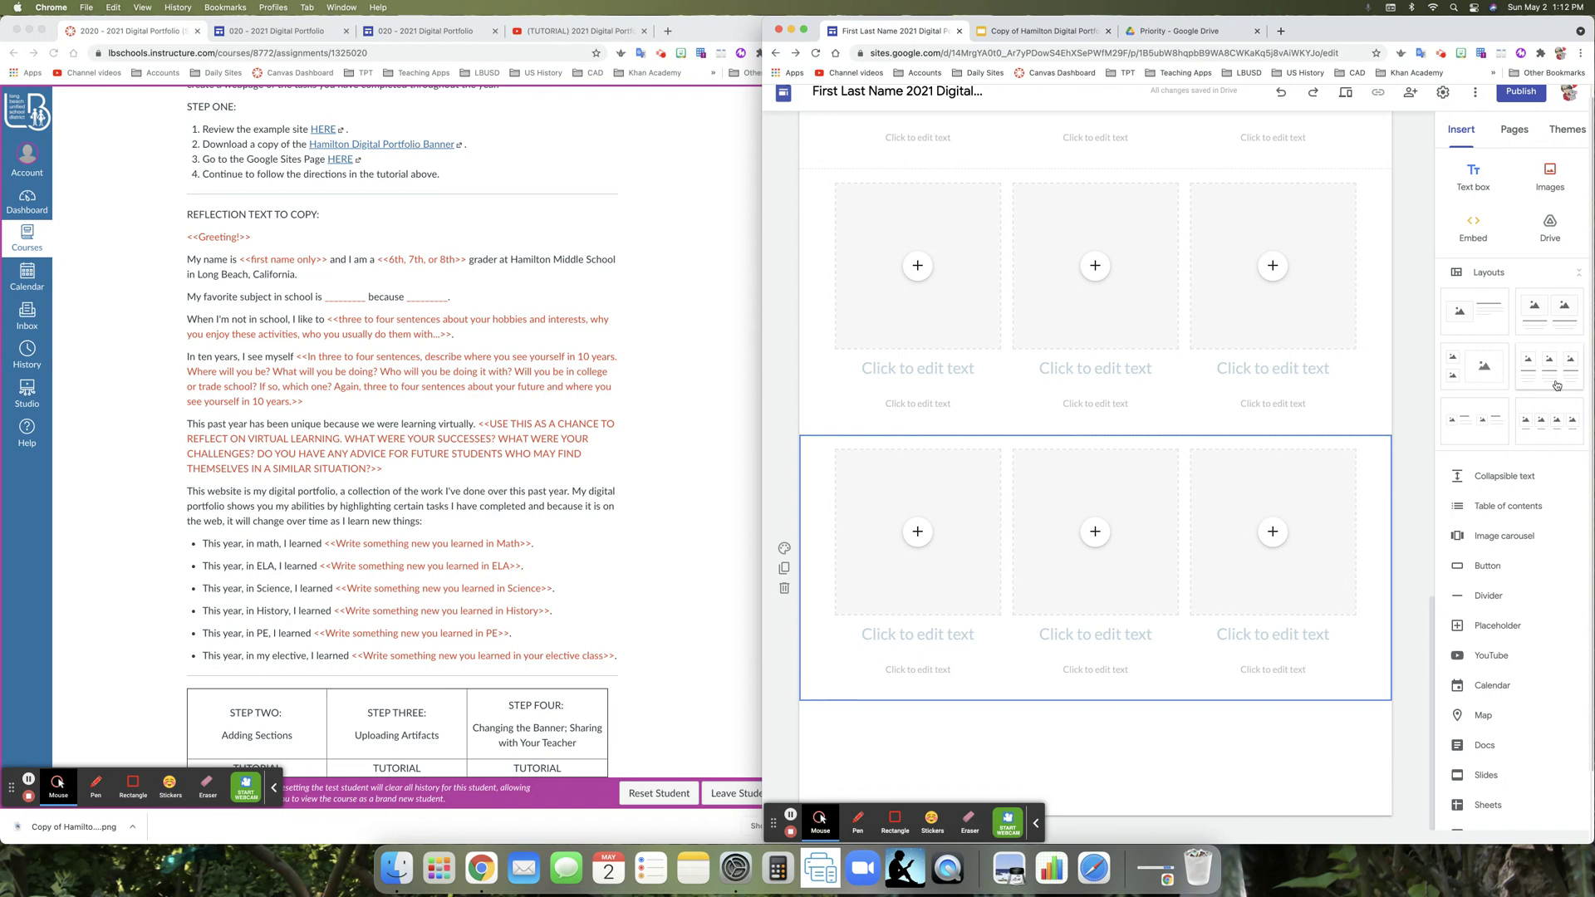
click(1546, 315)
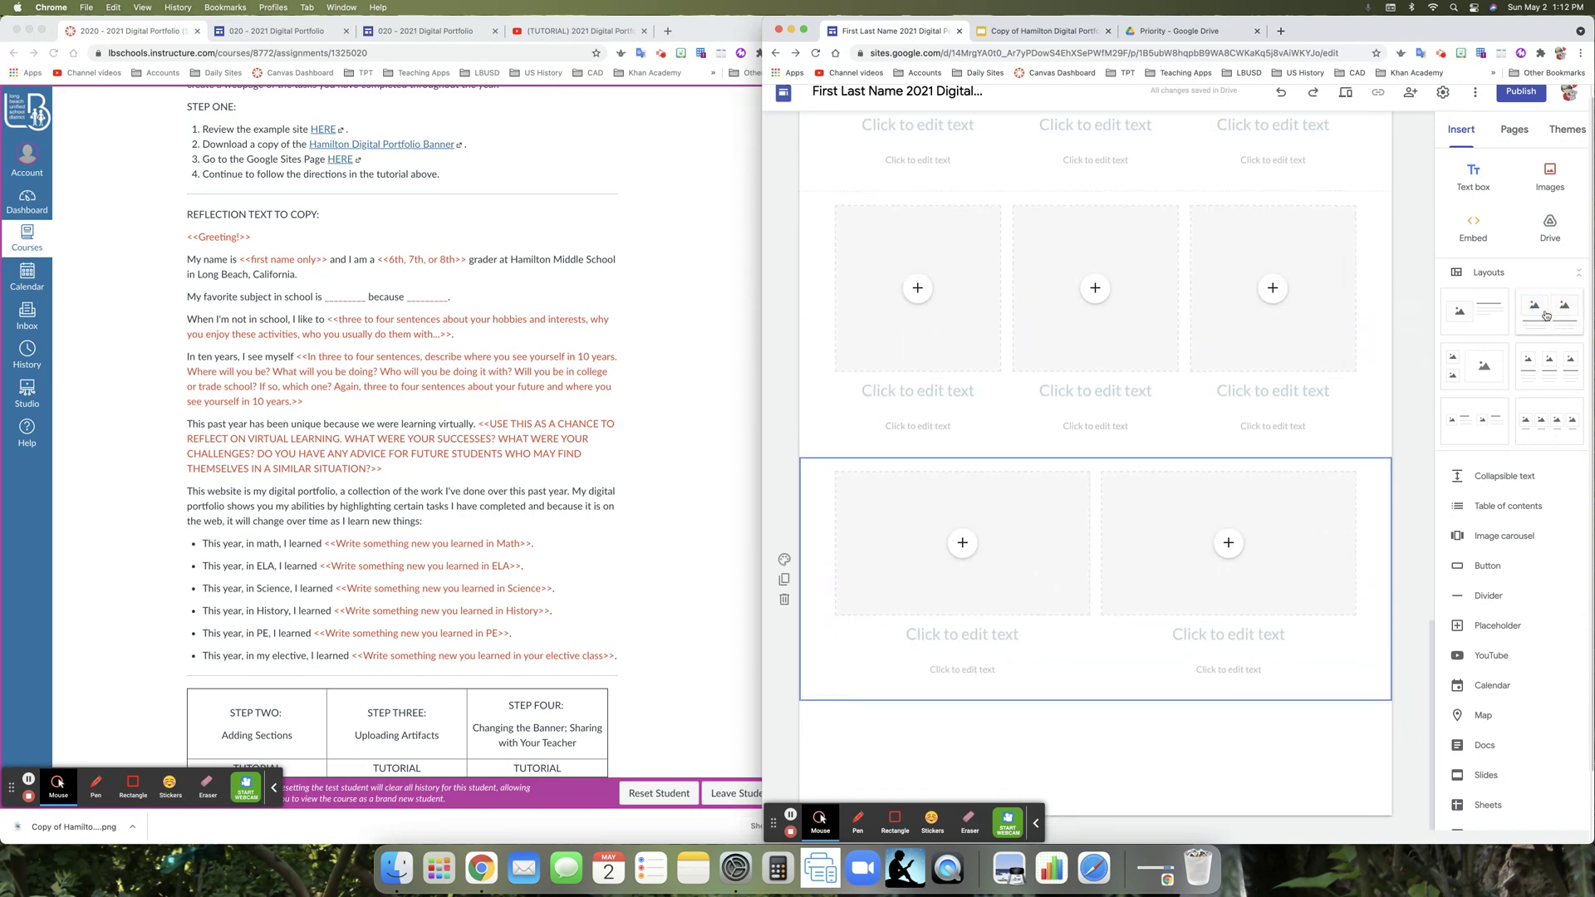
key(super+z)
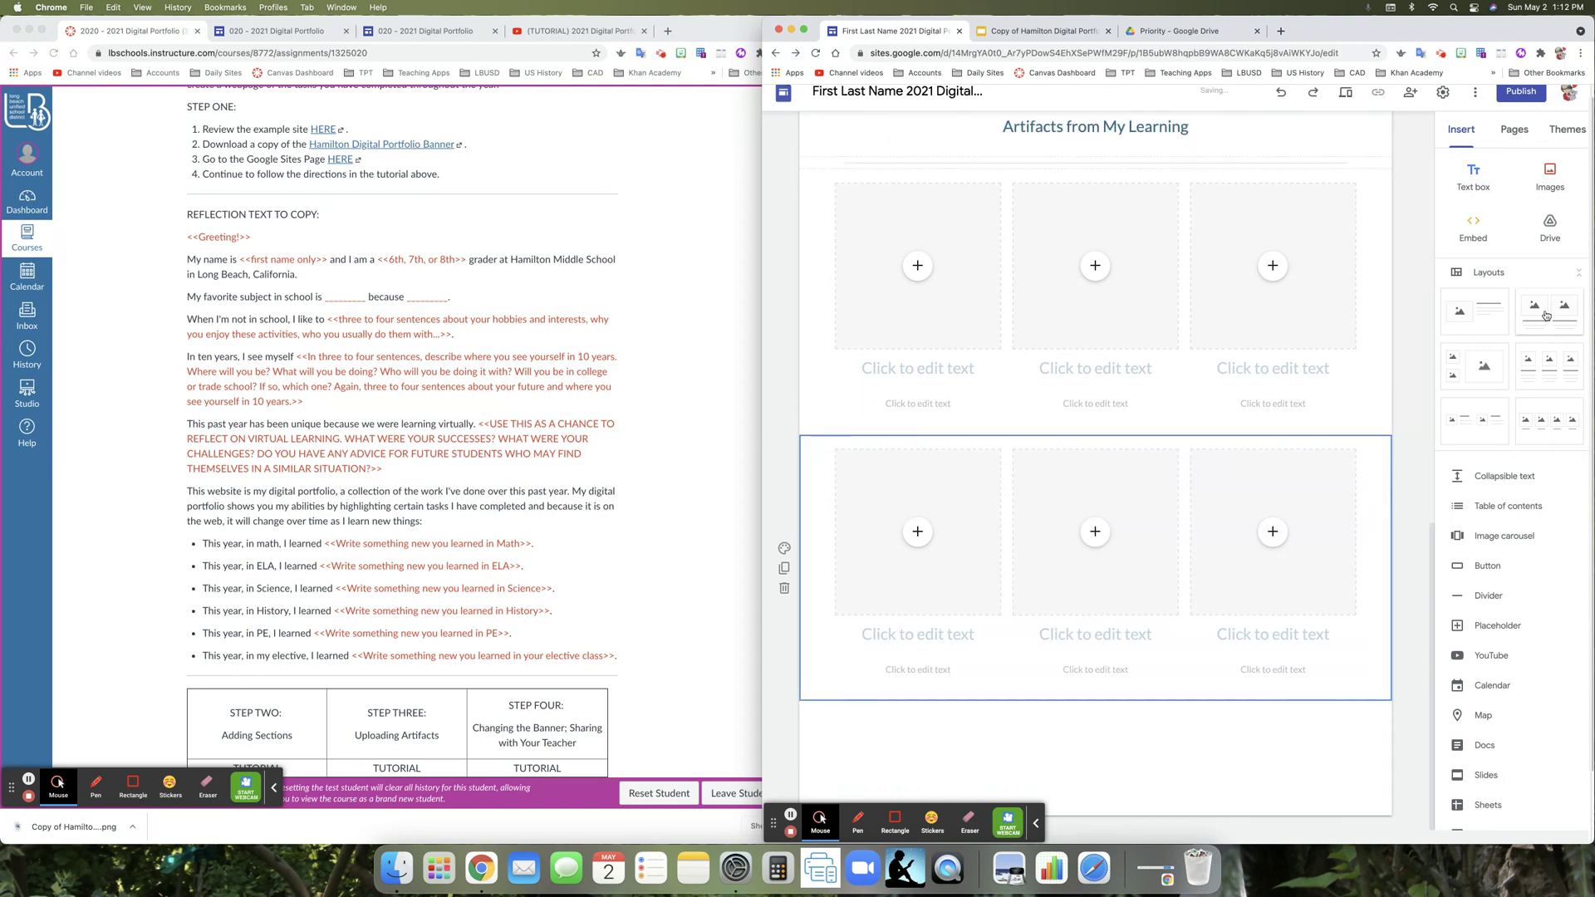
key(super+z)
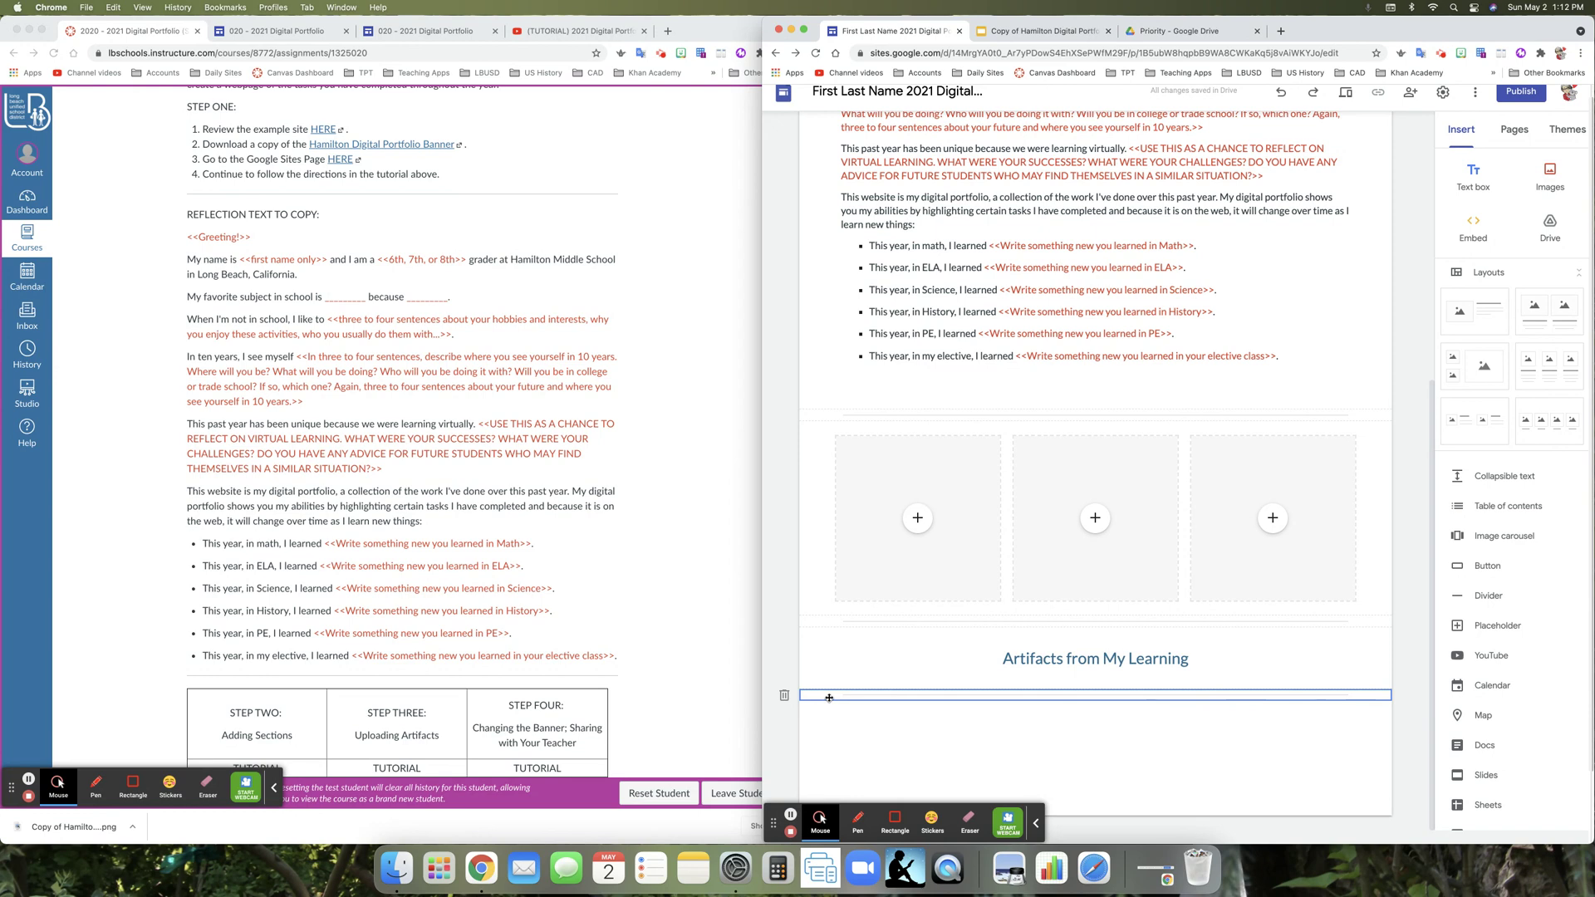
- Insert four three-column image-and-text layouts below the artifacts divider, followed by one two-column image-and-text layout
scroll(1395, 581, down, 2)
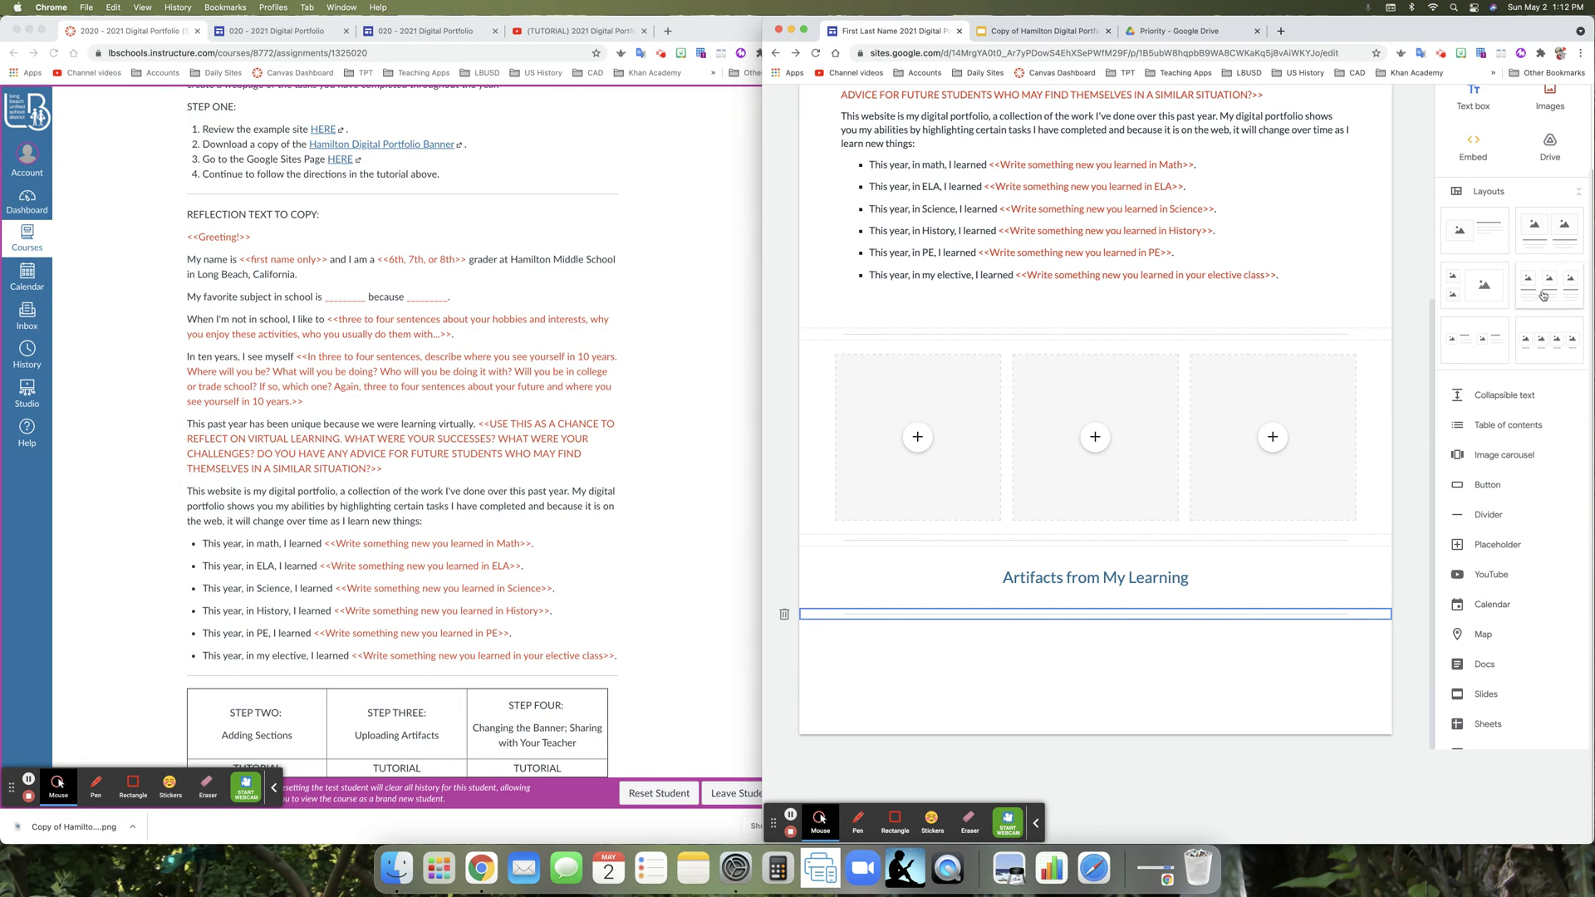
scroll(1538, 302, down, 1)
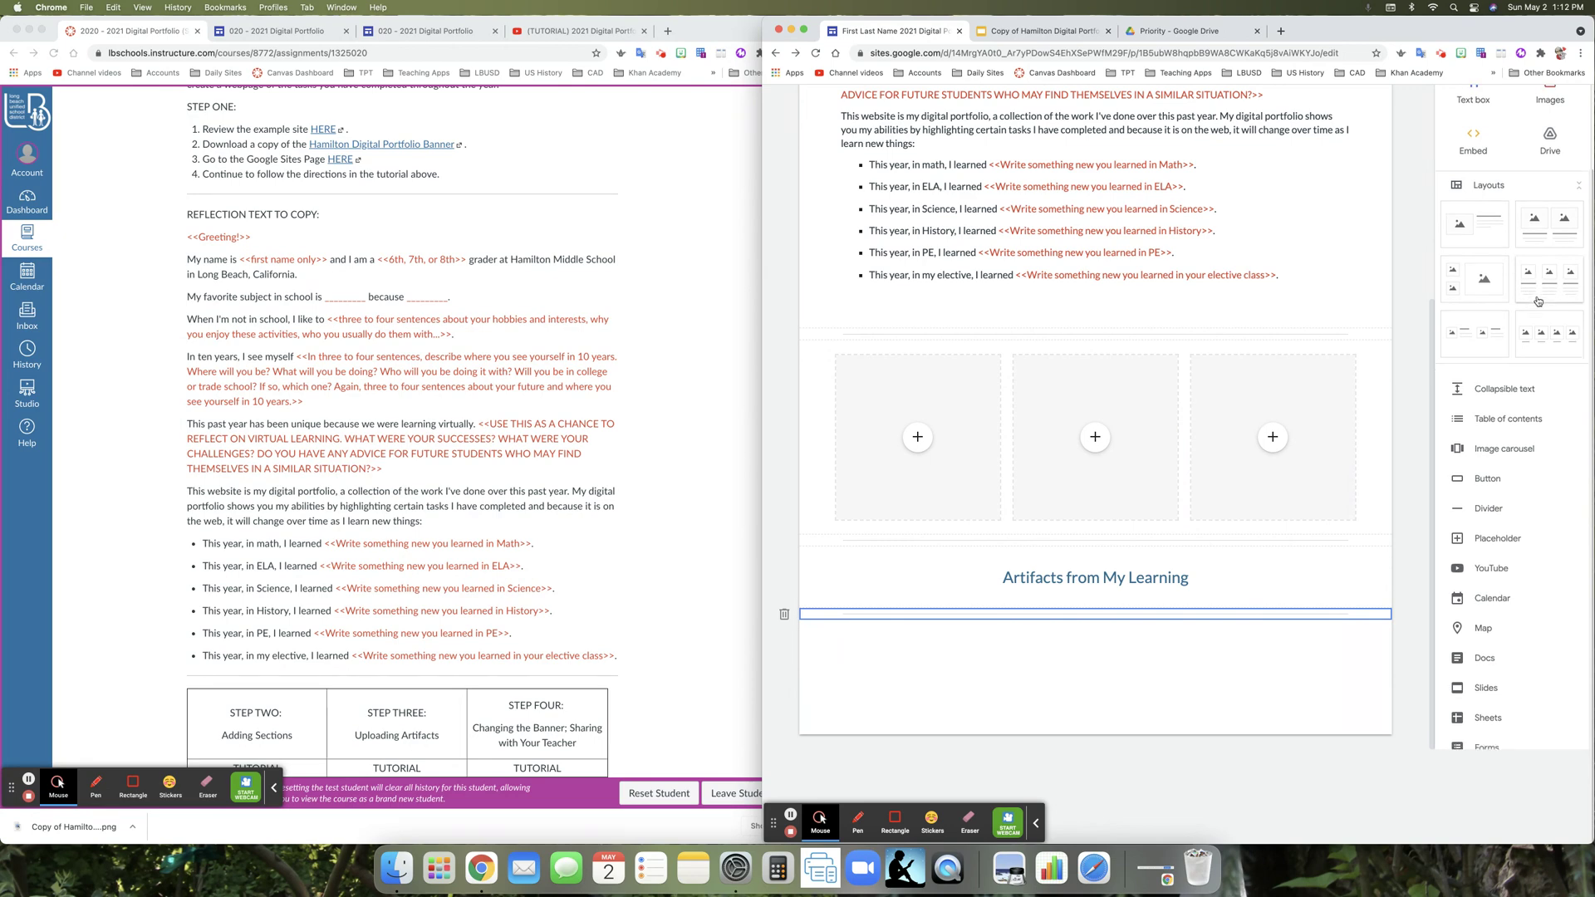
click(1538, 302)
click(1540, 297)
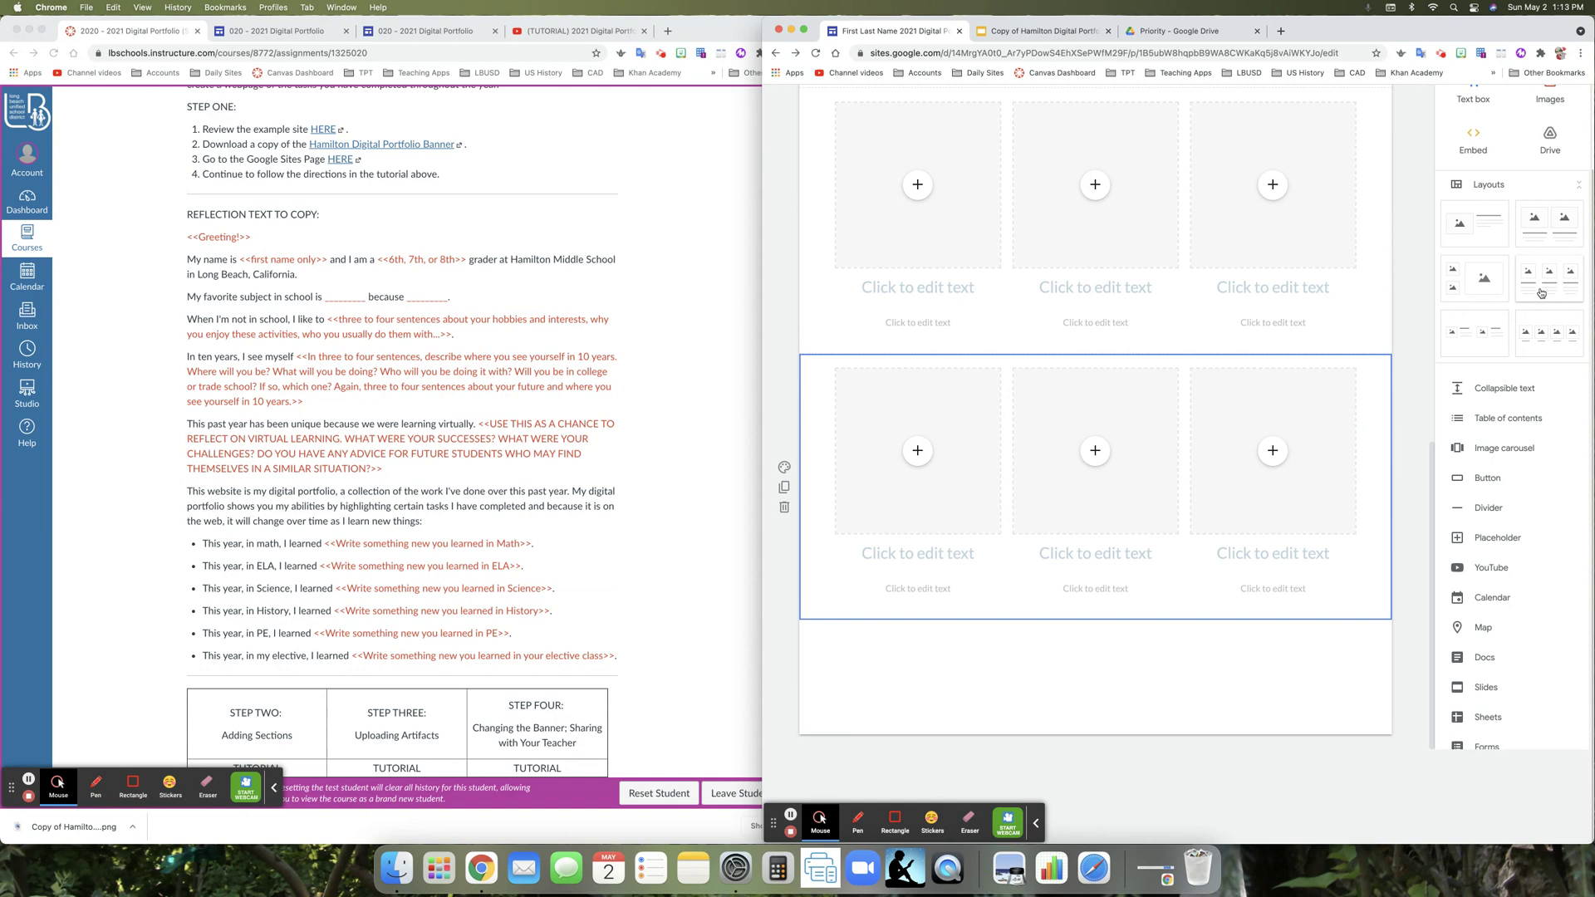
click(1541, 293)
click(1542, 294)
click(1560, 234)
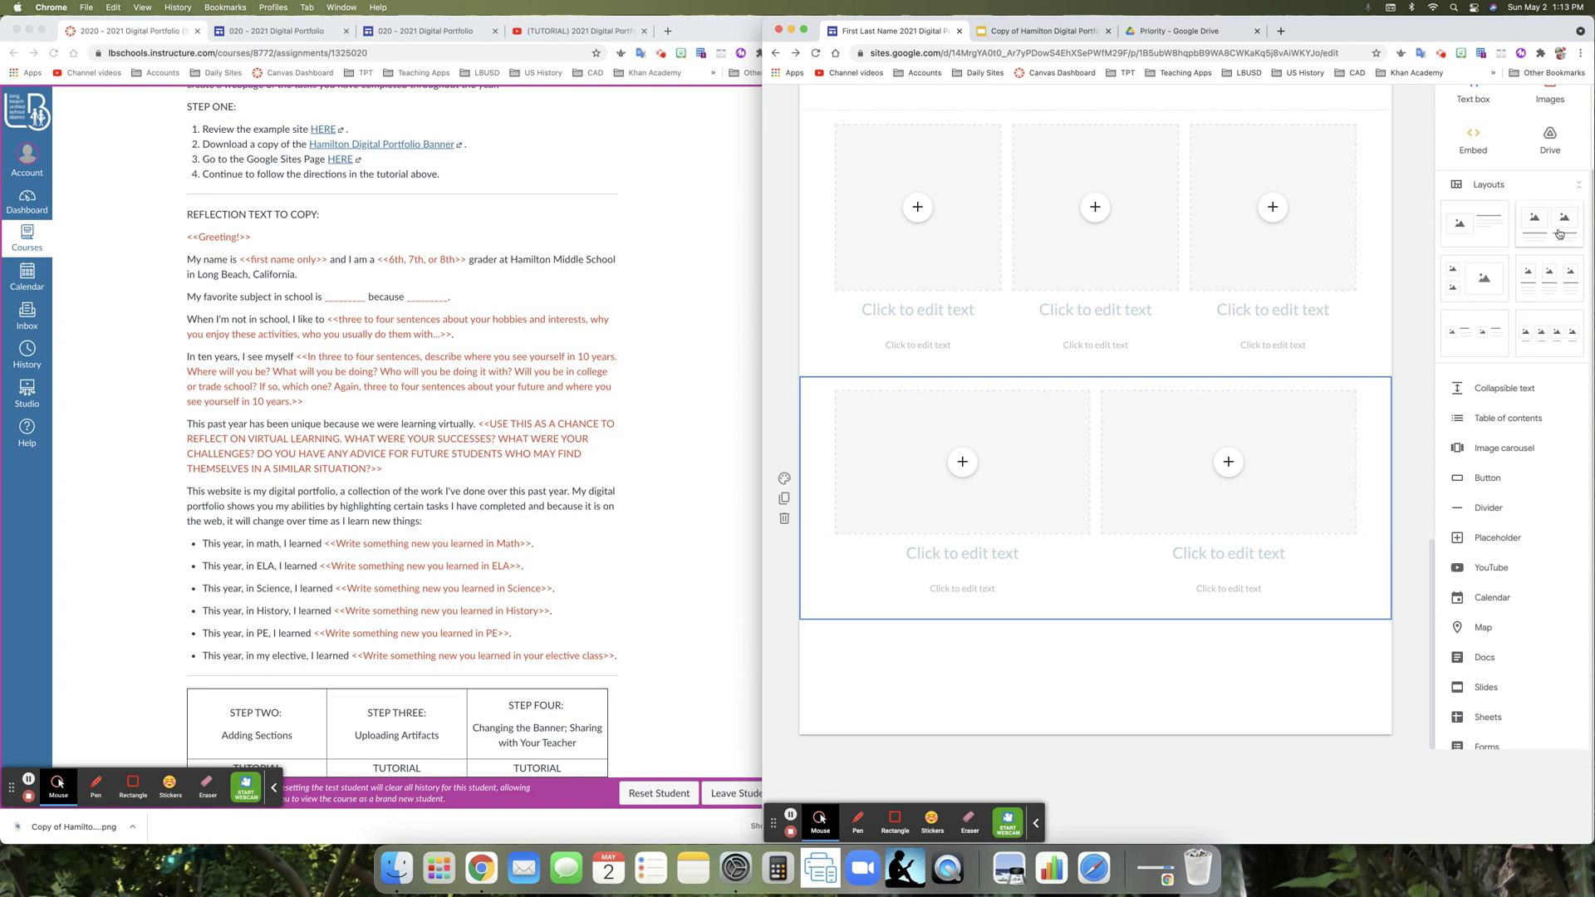
- Check the example site's artifact titles and enter "Adding Negative Numbers" as the heading of the first artifact in the first row
scroll(1421, 448, up, 6)
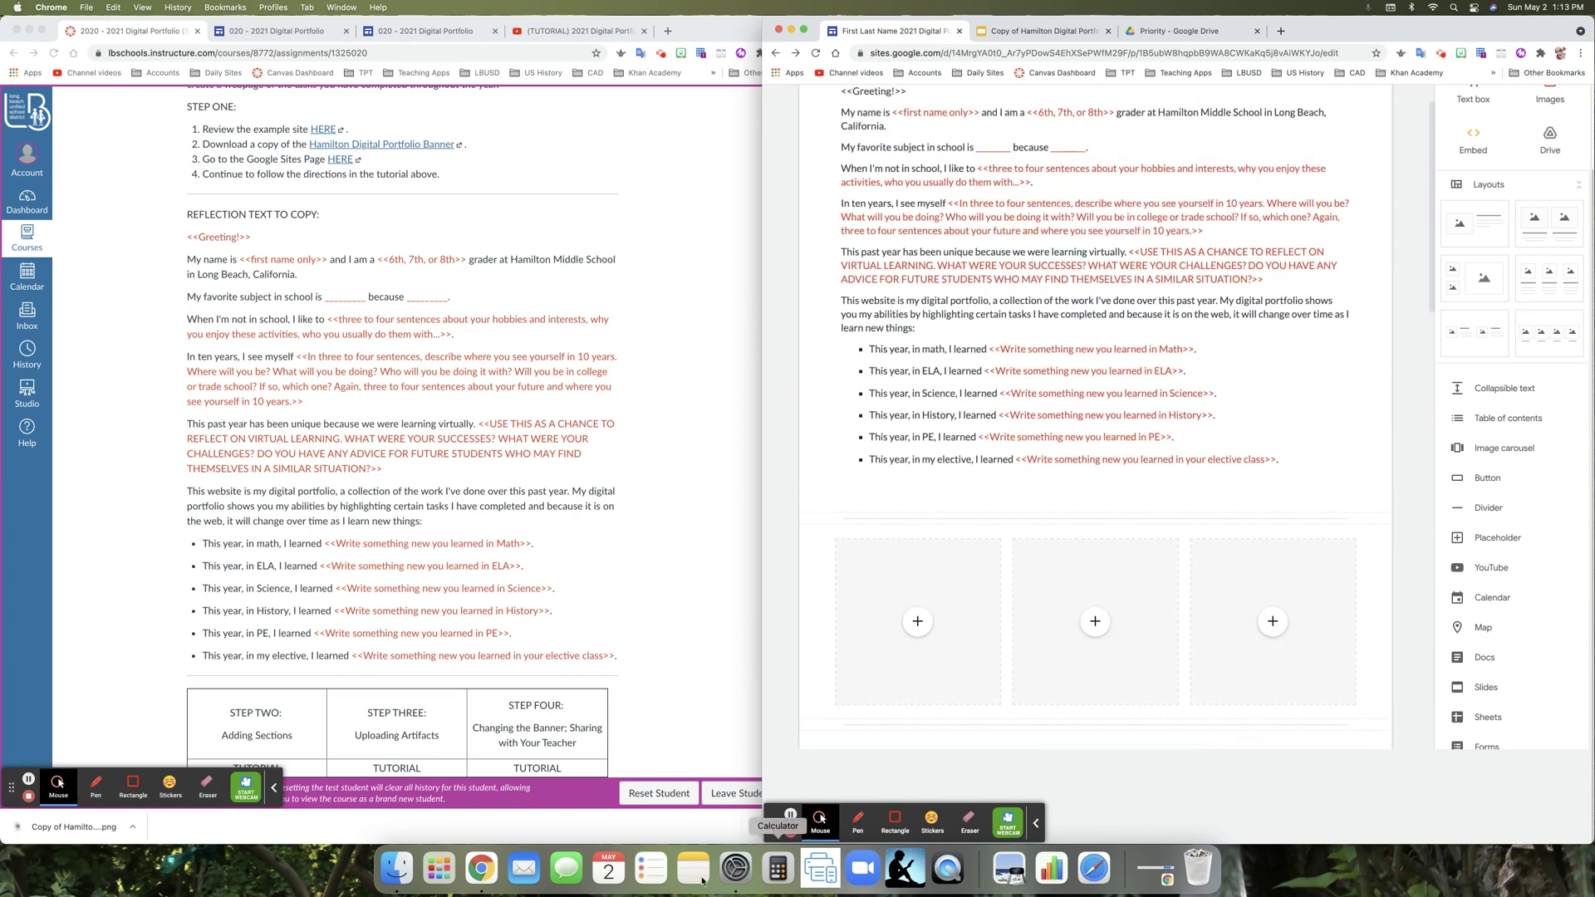
scroll(790, 705, down, 8)
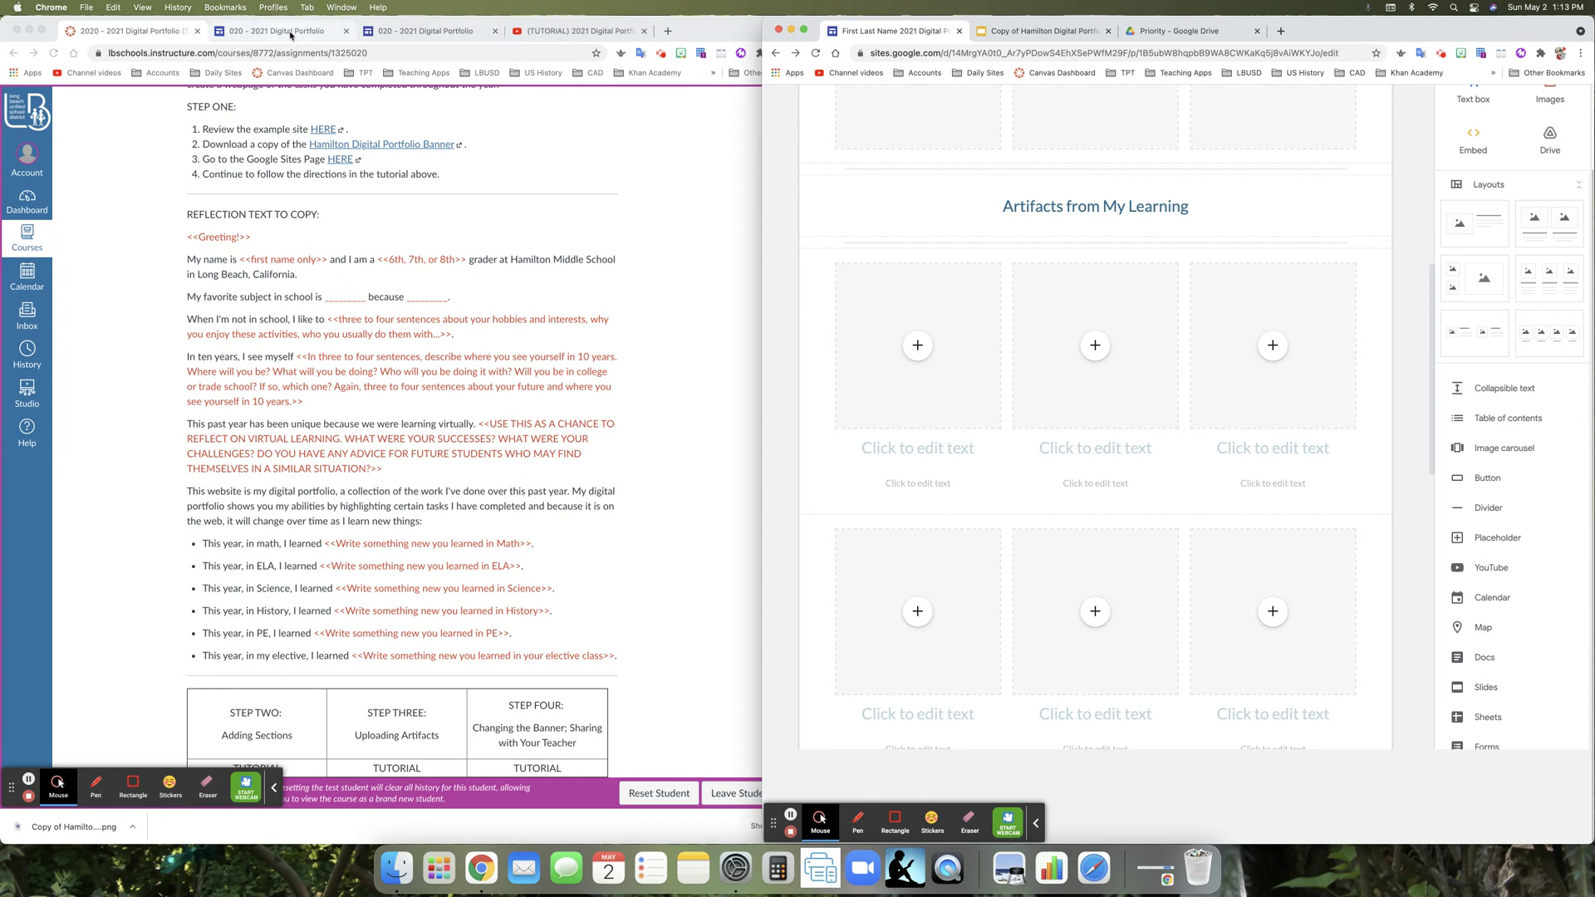
scroll(321, 69, up, 5)
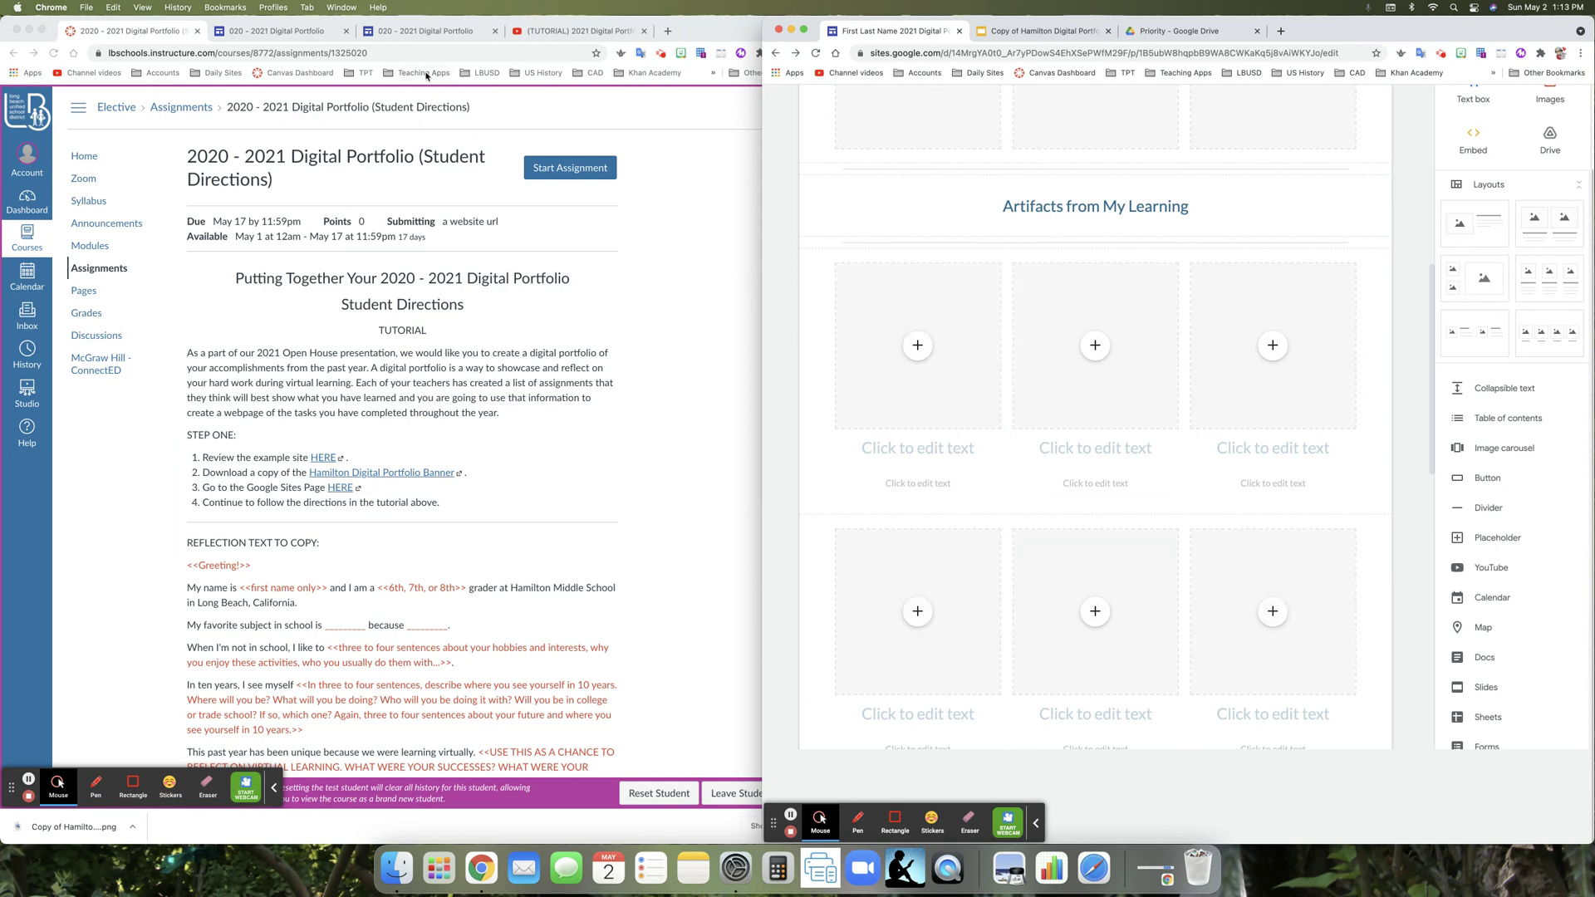
click(292, 31)
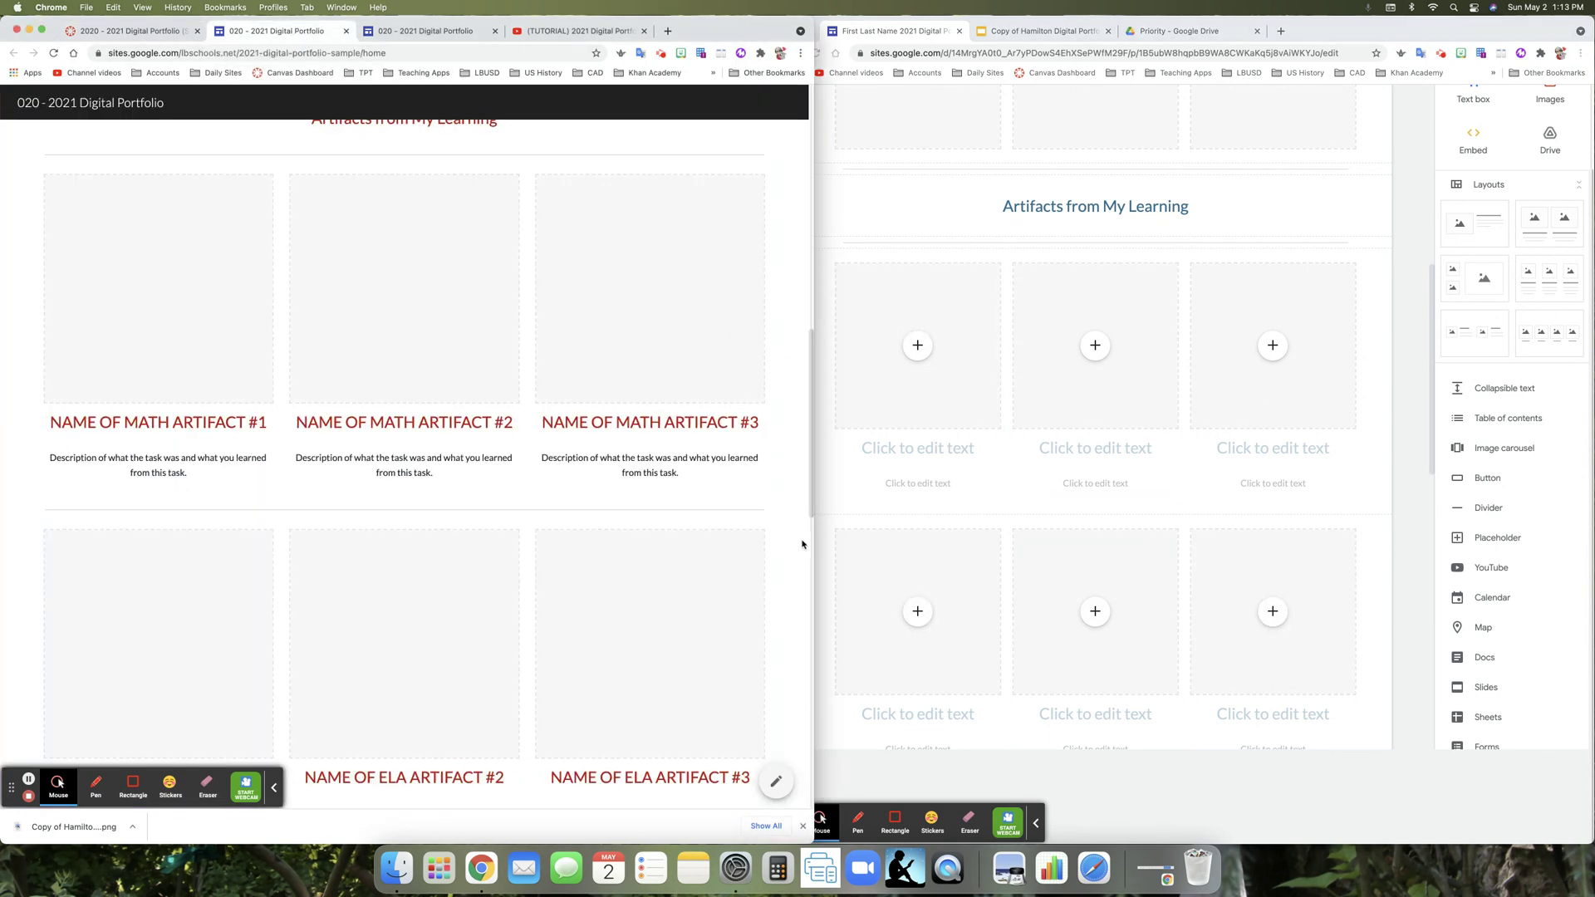
click(908, 442)
click(906, 448)
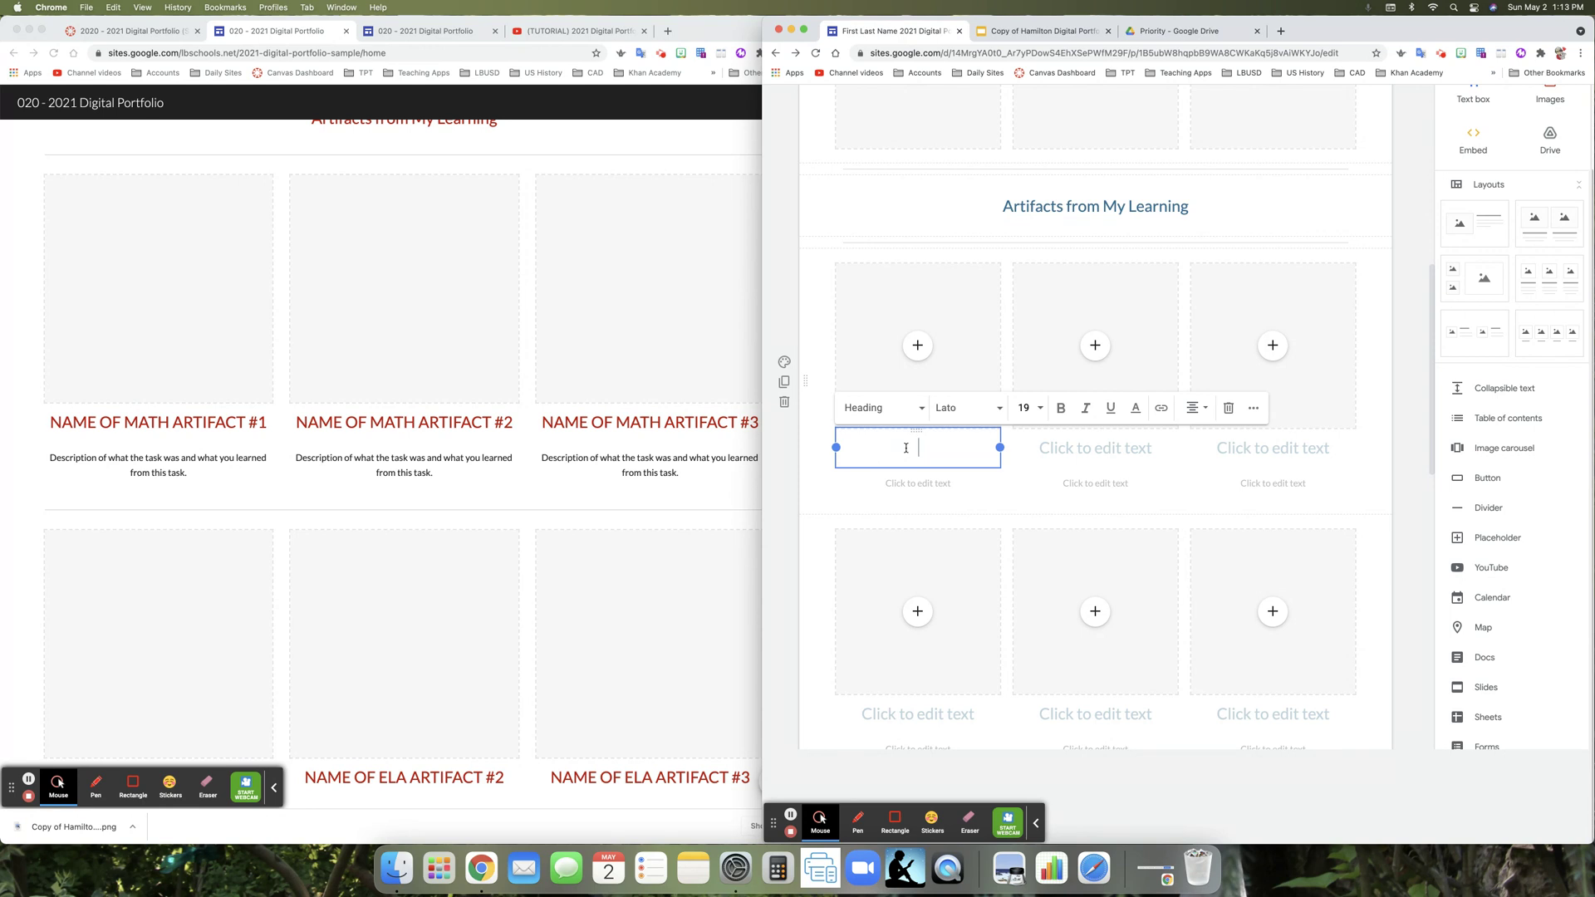
text(Adding Negative Numbers)
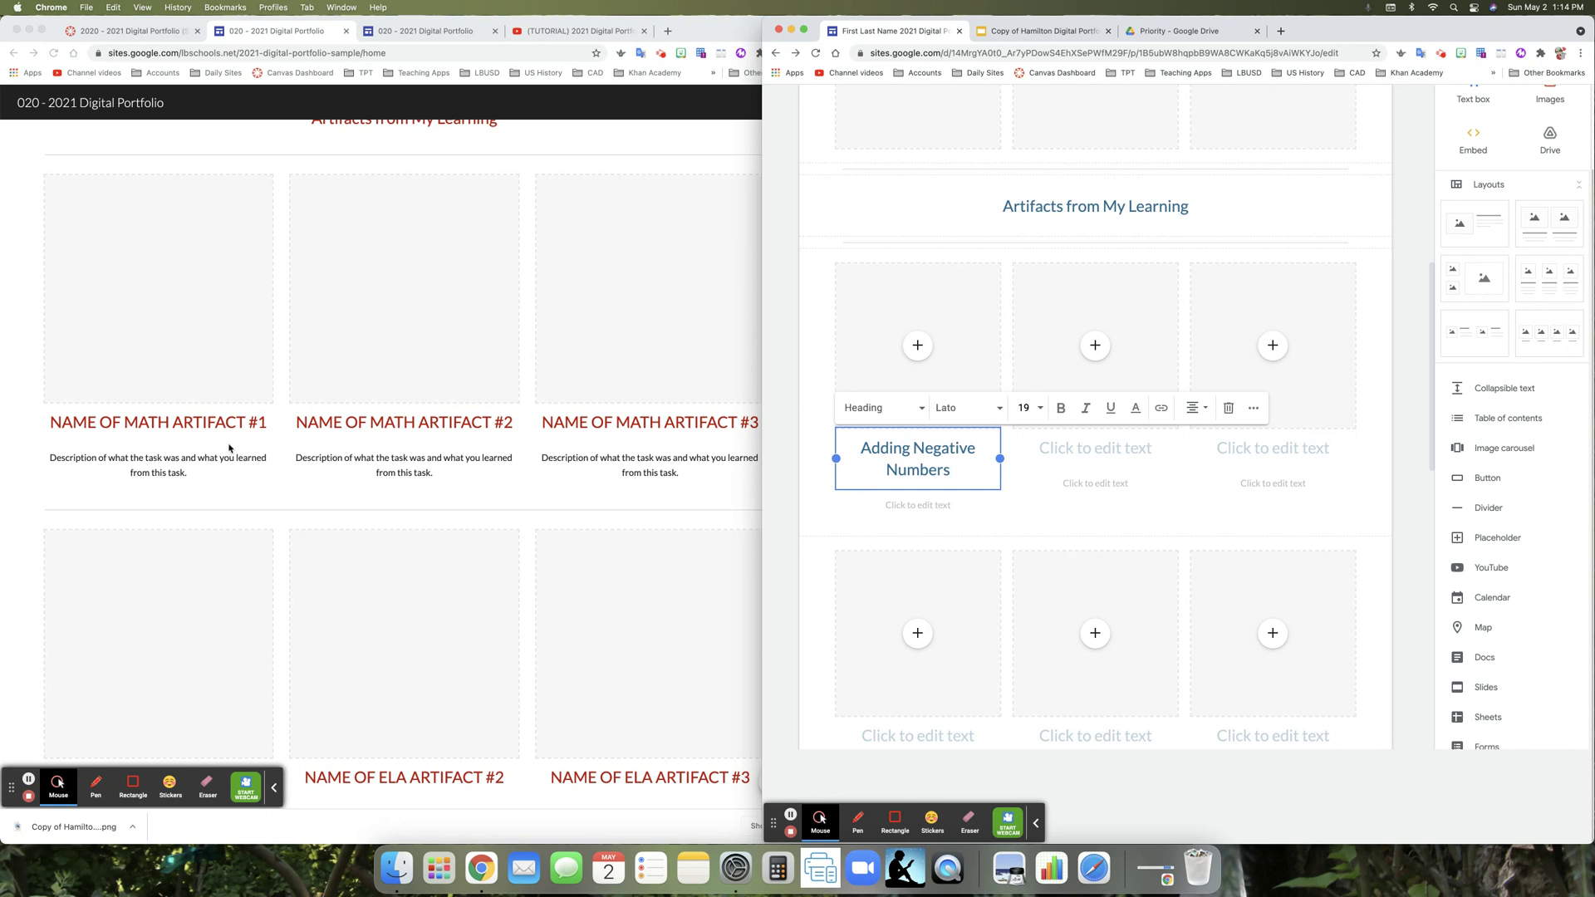
- Look over the empty text fields of the first artifact row, then examine the example site's artifact rows from ELA through PE and elective
click(938, 505)
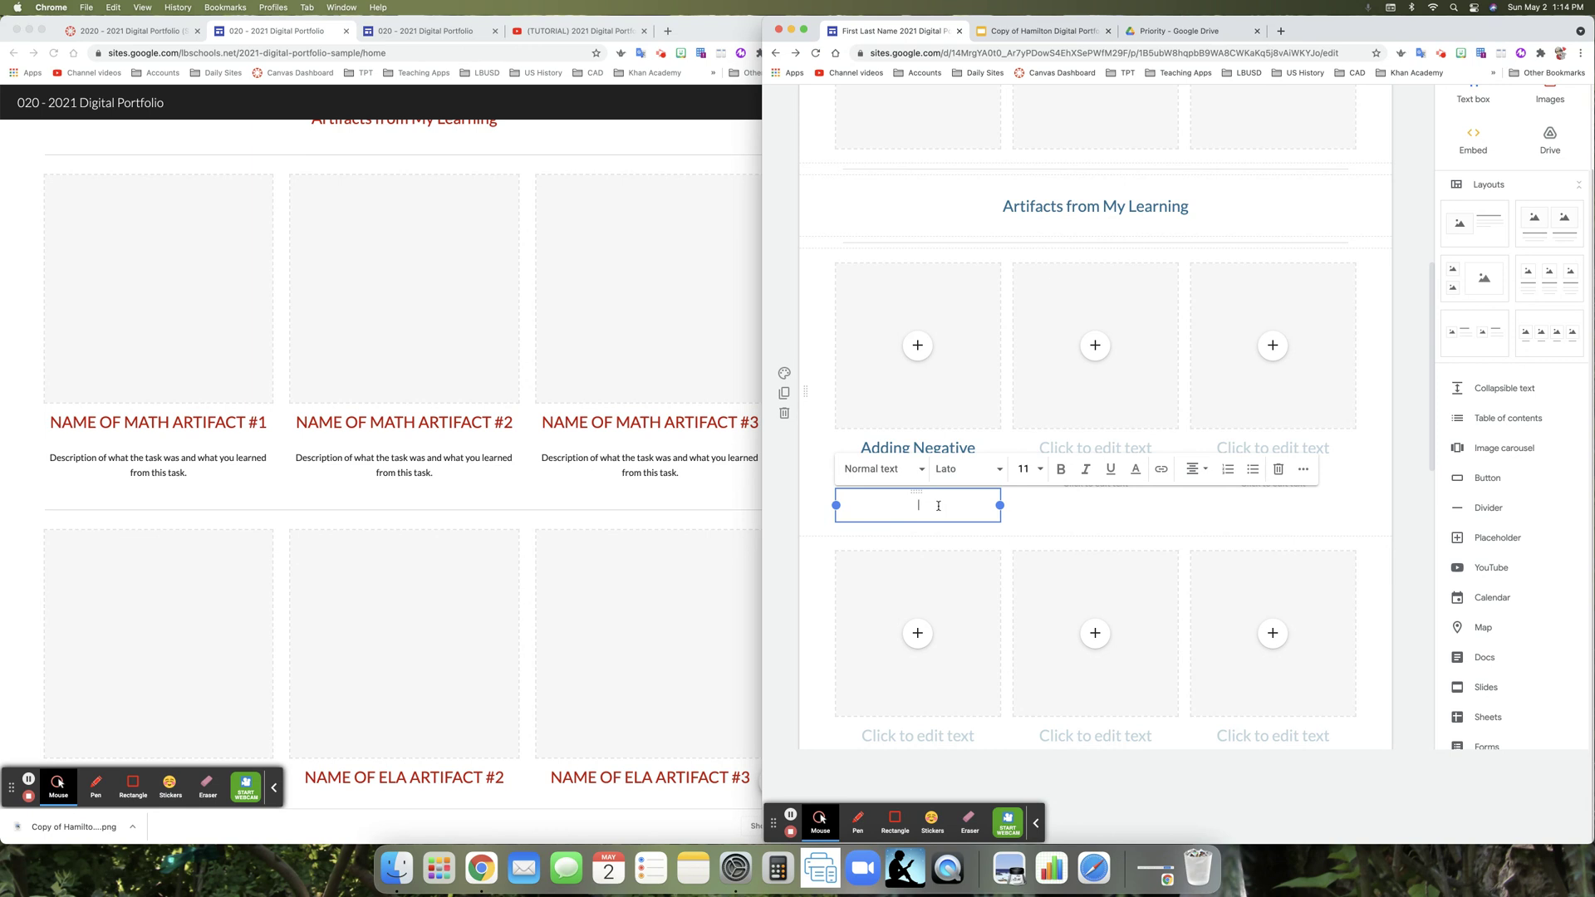
click(1064, 445)
click(1072, 484)
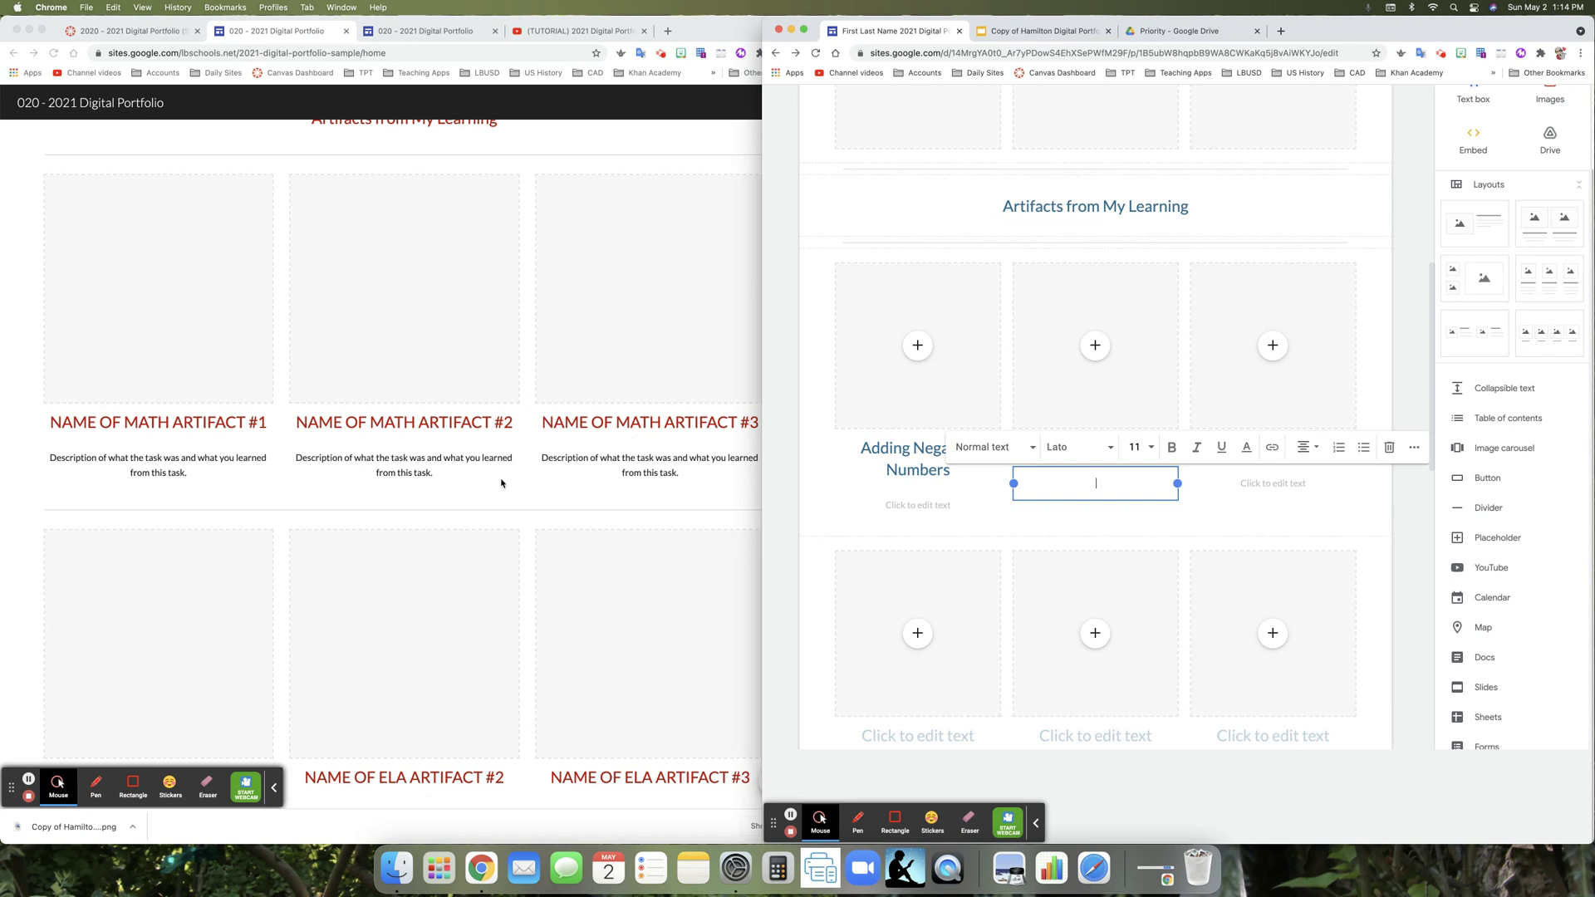
scroll(490, 486, down, 4)
scroll(647, 661, down, 8)
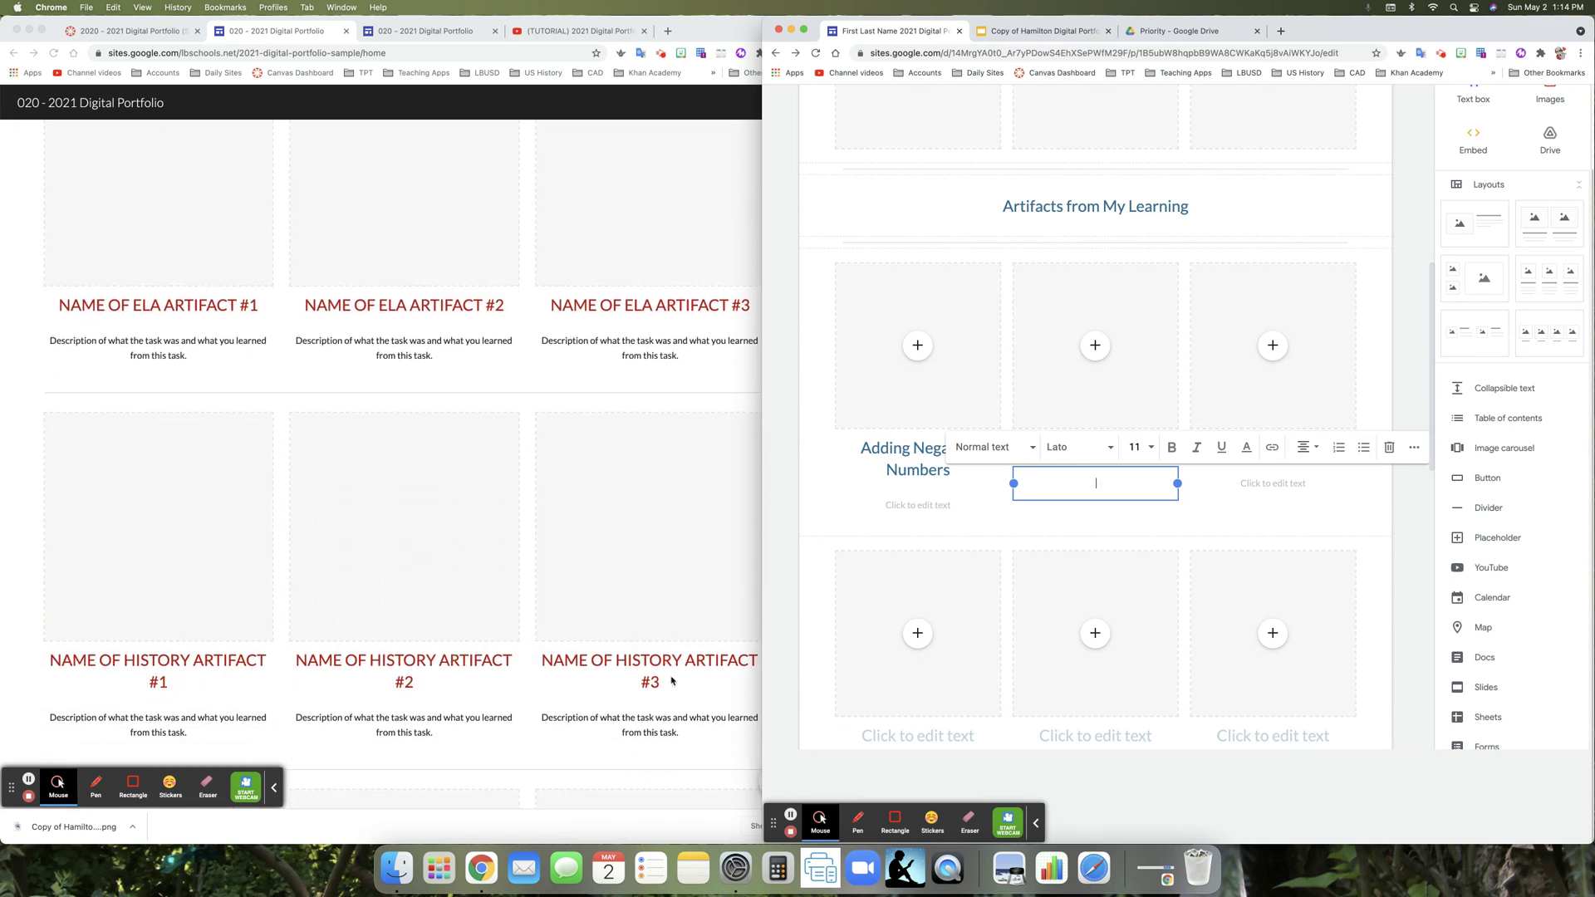
scroll(482, 660, down, 11)
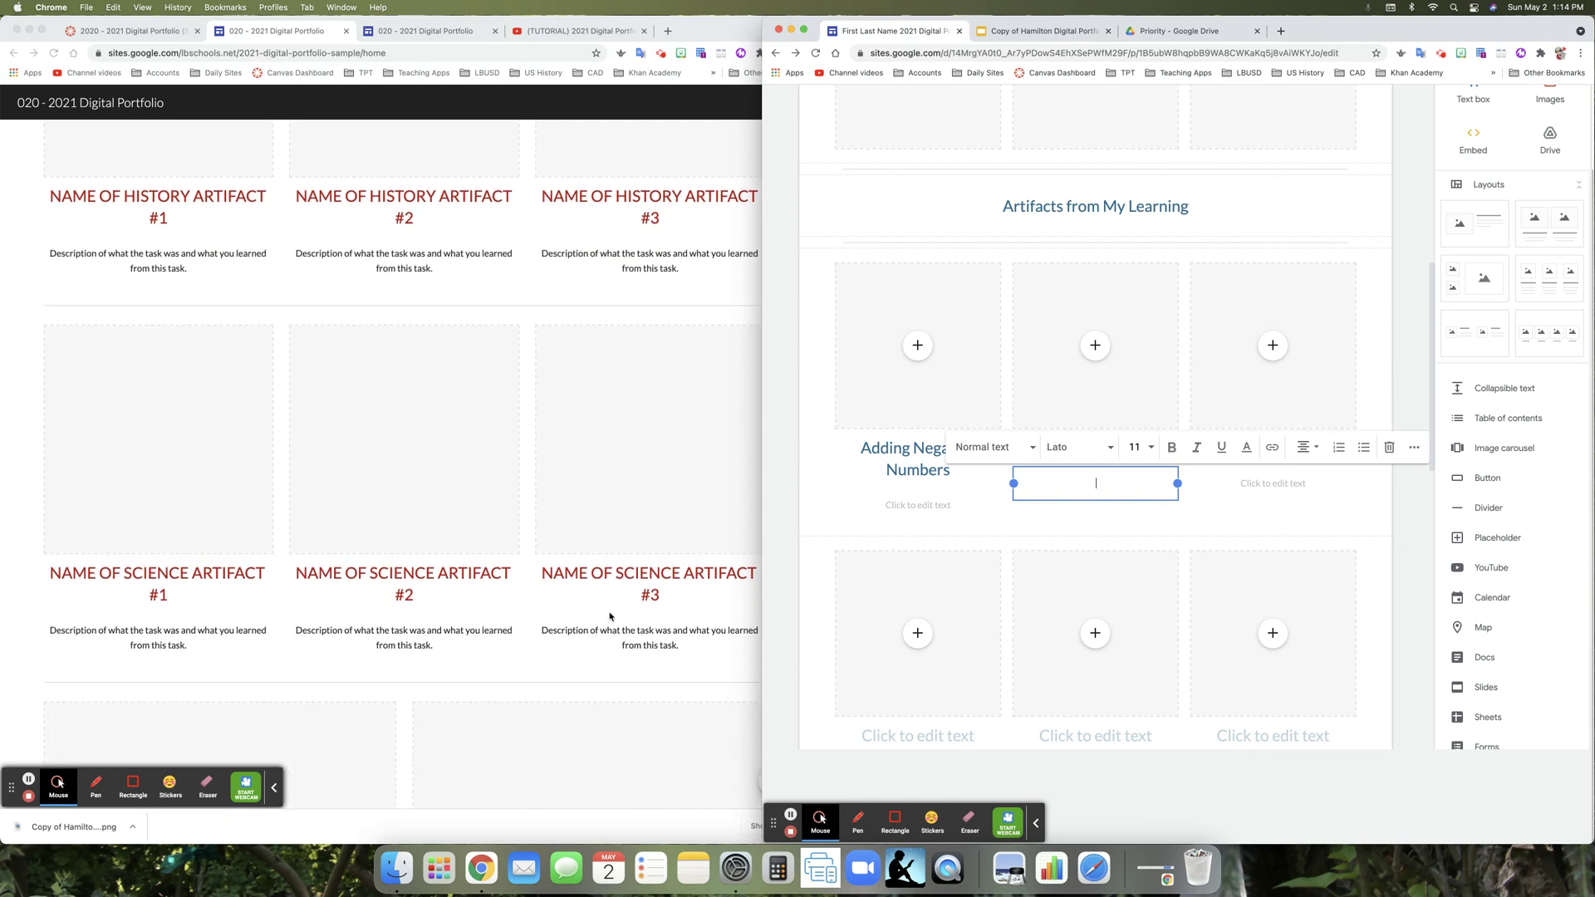
scroll(612, 619, down, 4)
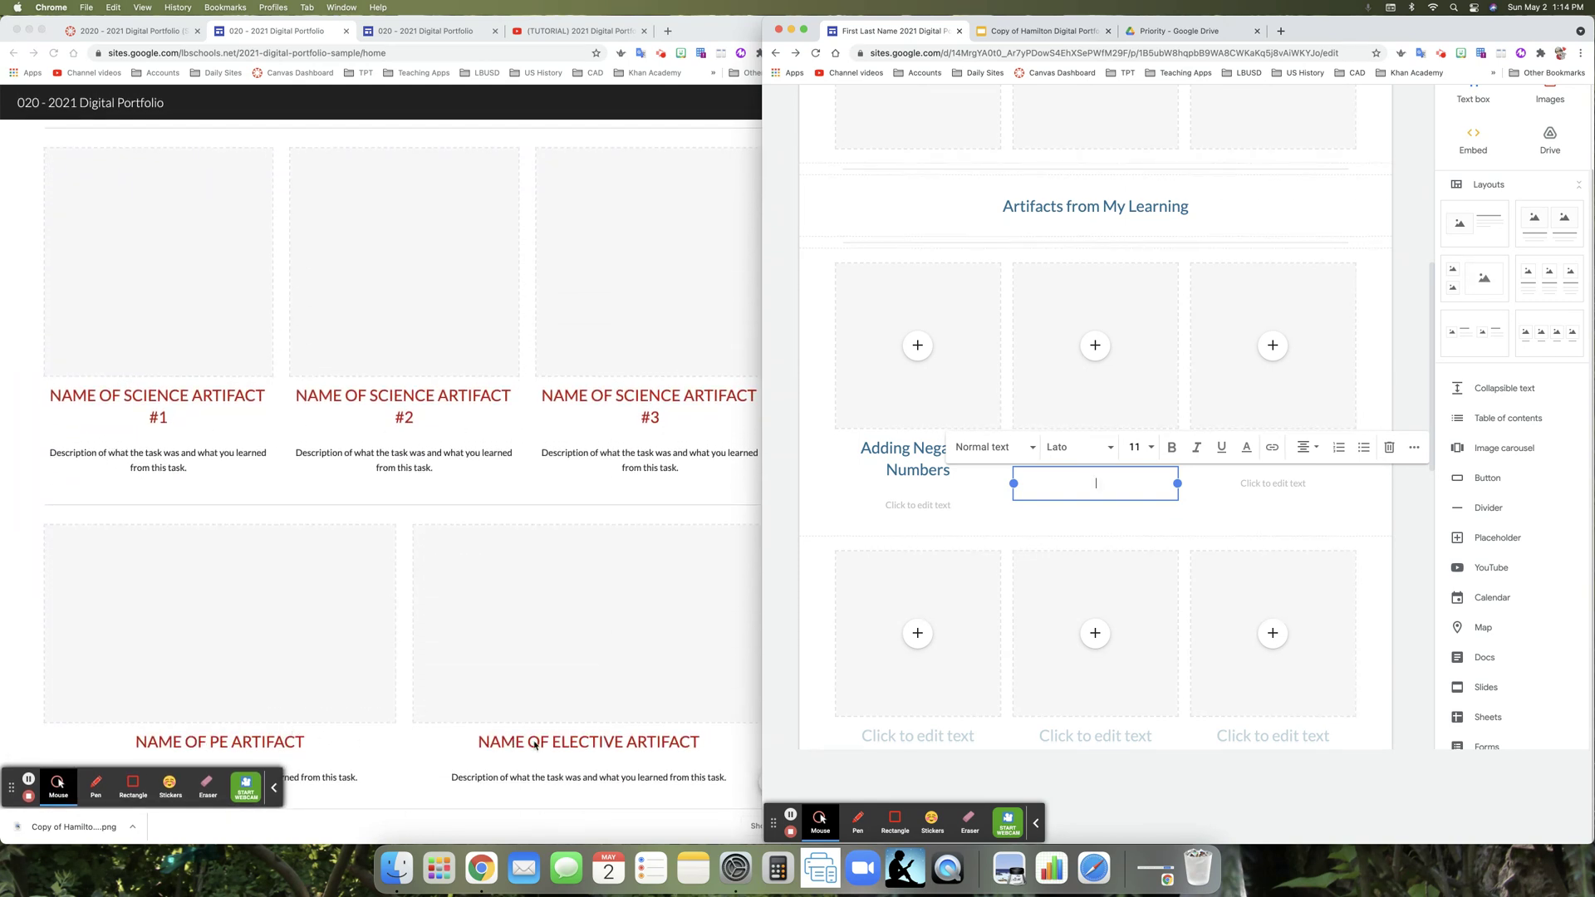
- Enter "Learning target from the task." as the description under the Adding Negative Numbers heading
click(841, 457)
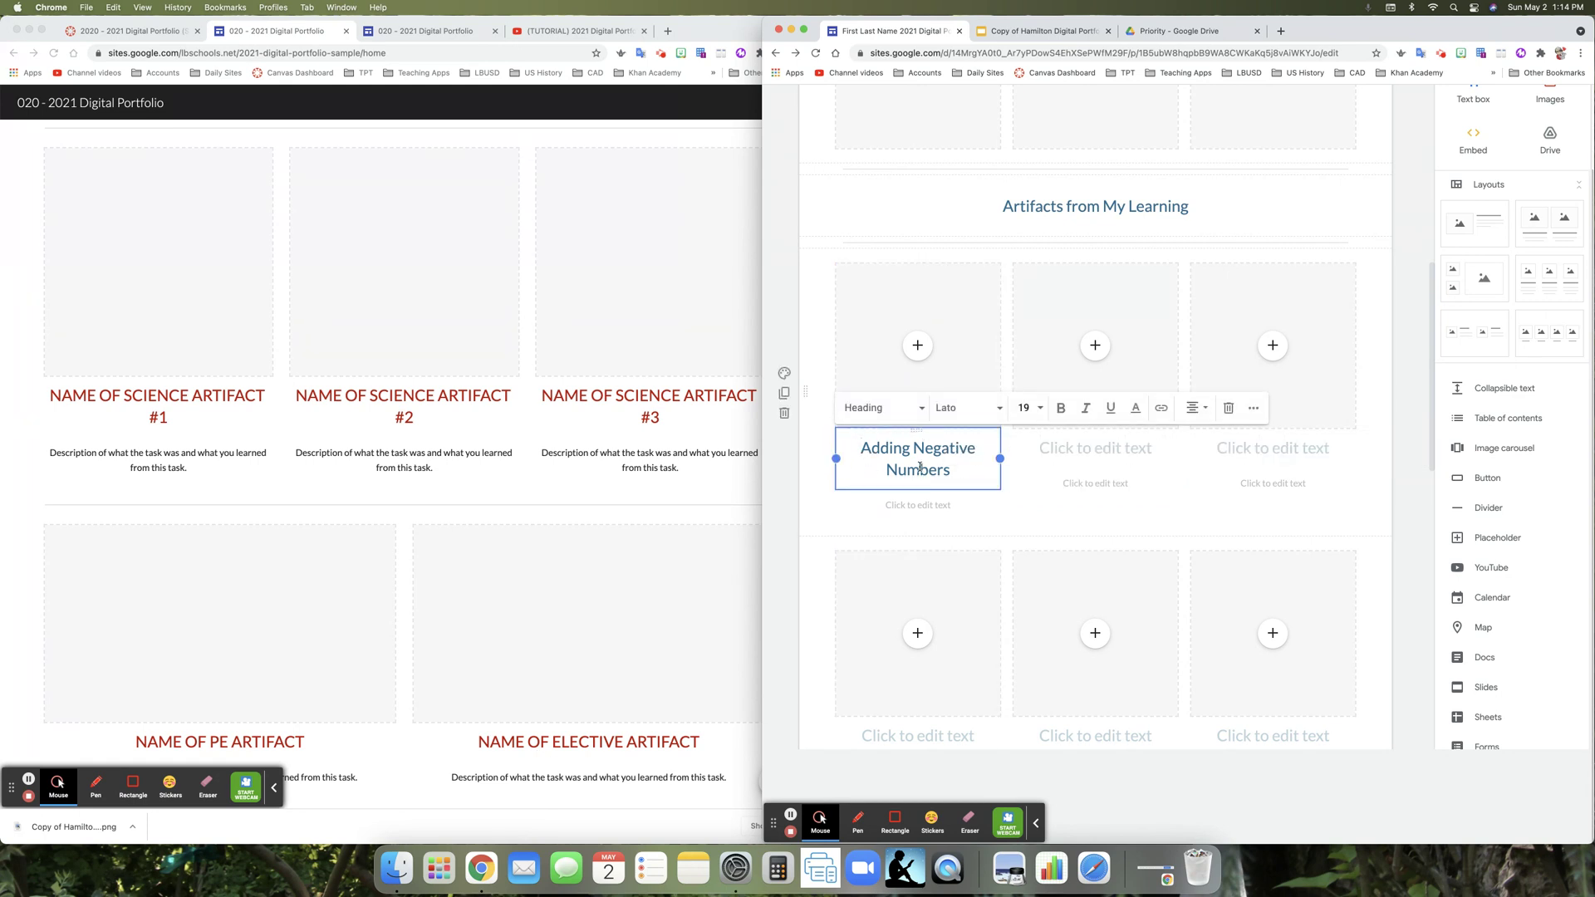
click(899, 504)
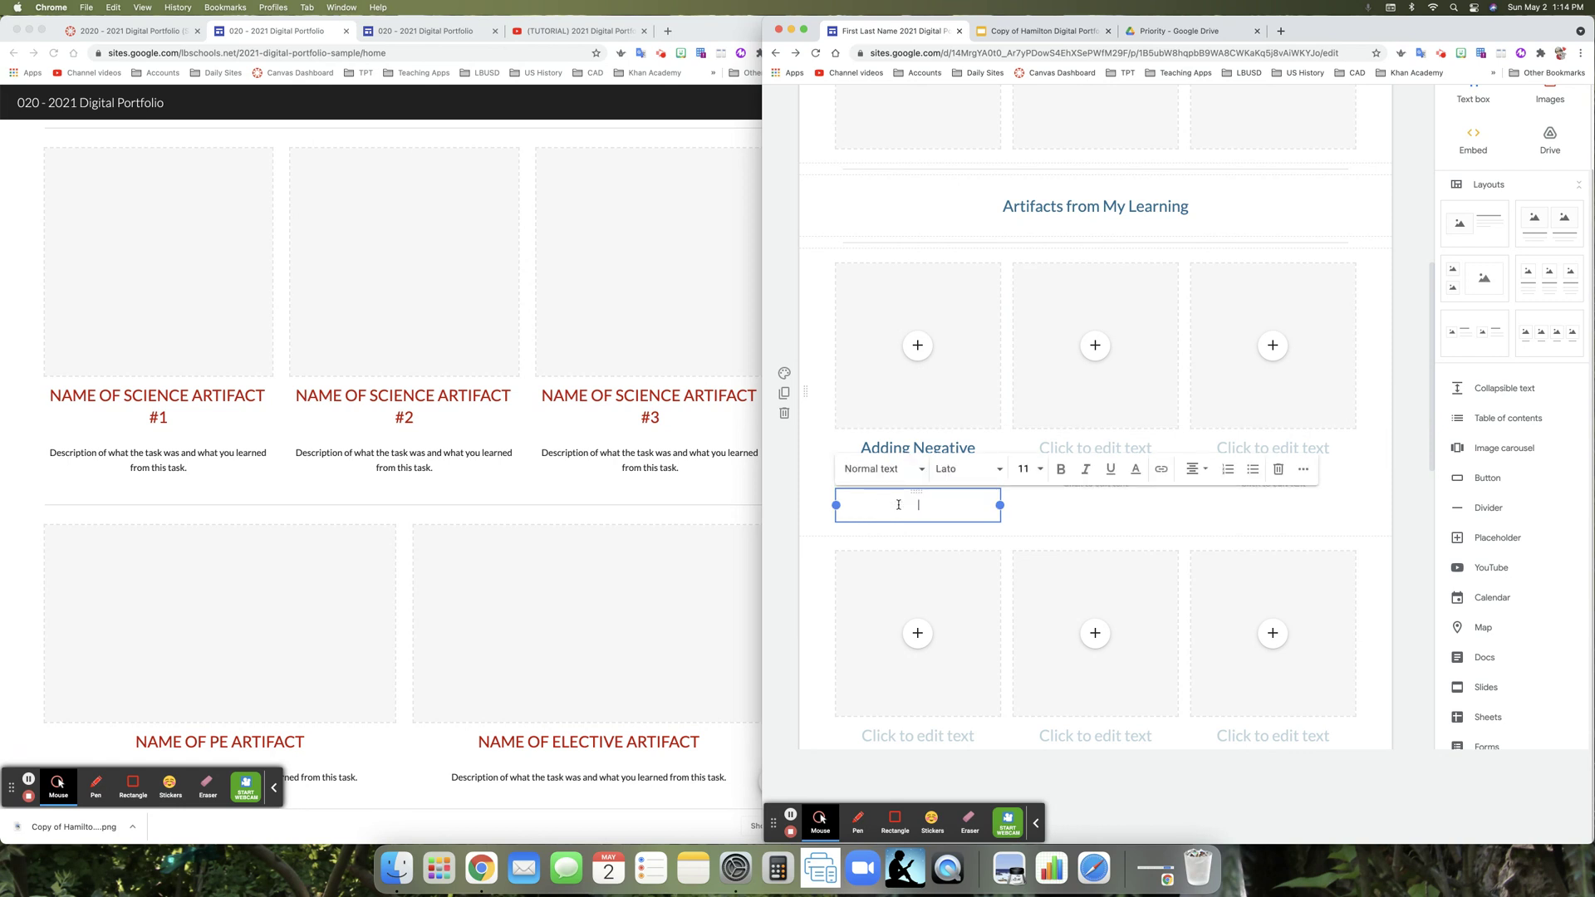
text(Learning target from the task.)
- Review the table of remaining tutorial steps at the end of the assignment page, then return to the portfolio's first artifact row
click(106, 33)
scroll(439, 544, down, 1)
scroll(438, 544, down, 5)
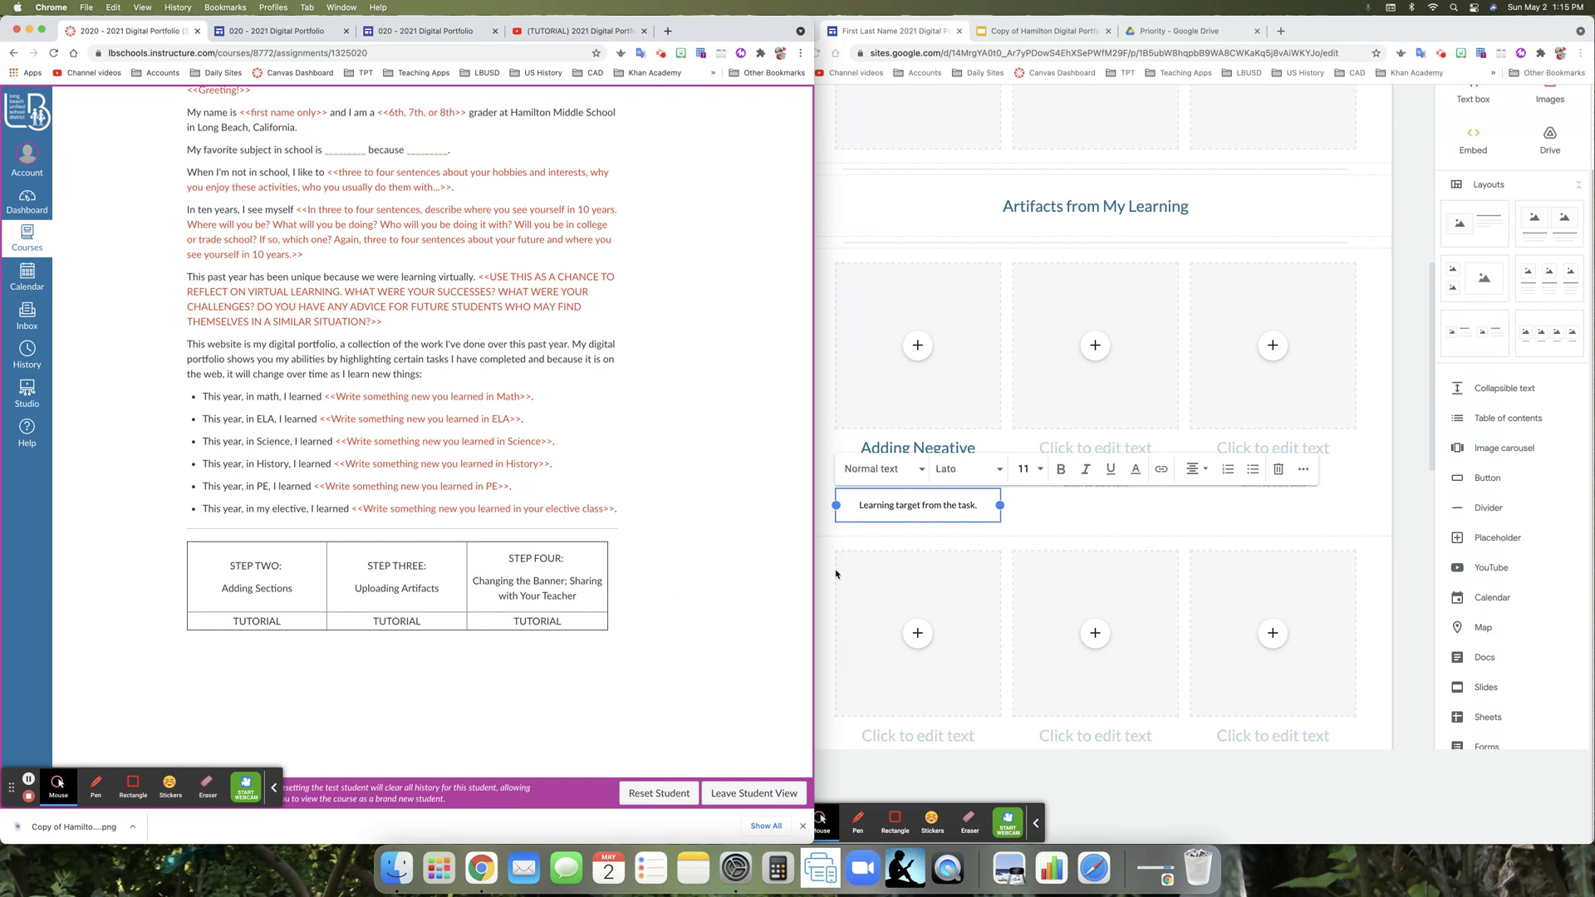
click(902, 523)
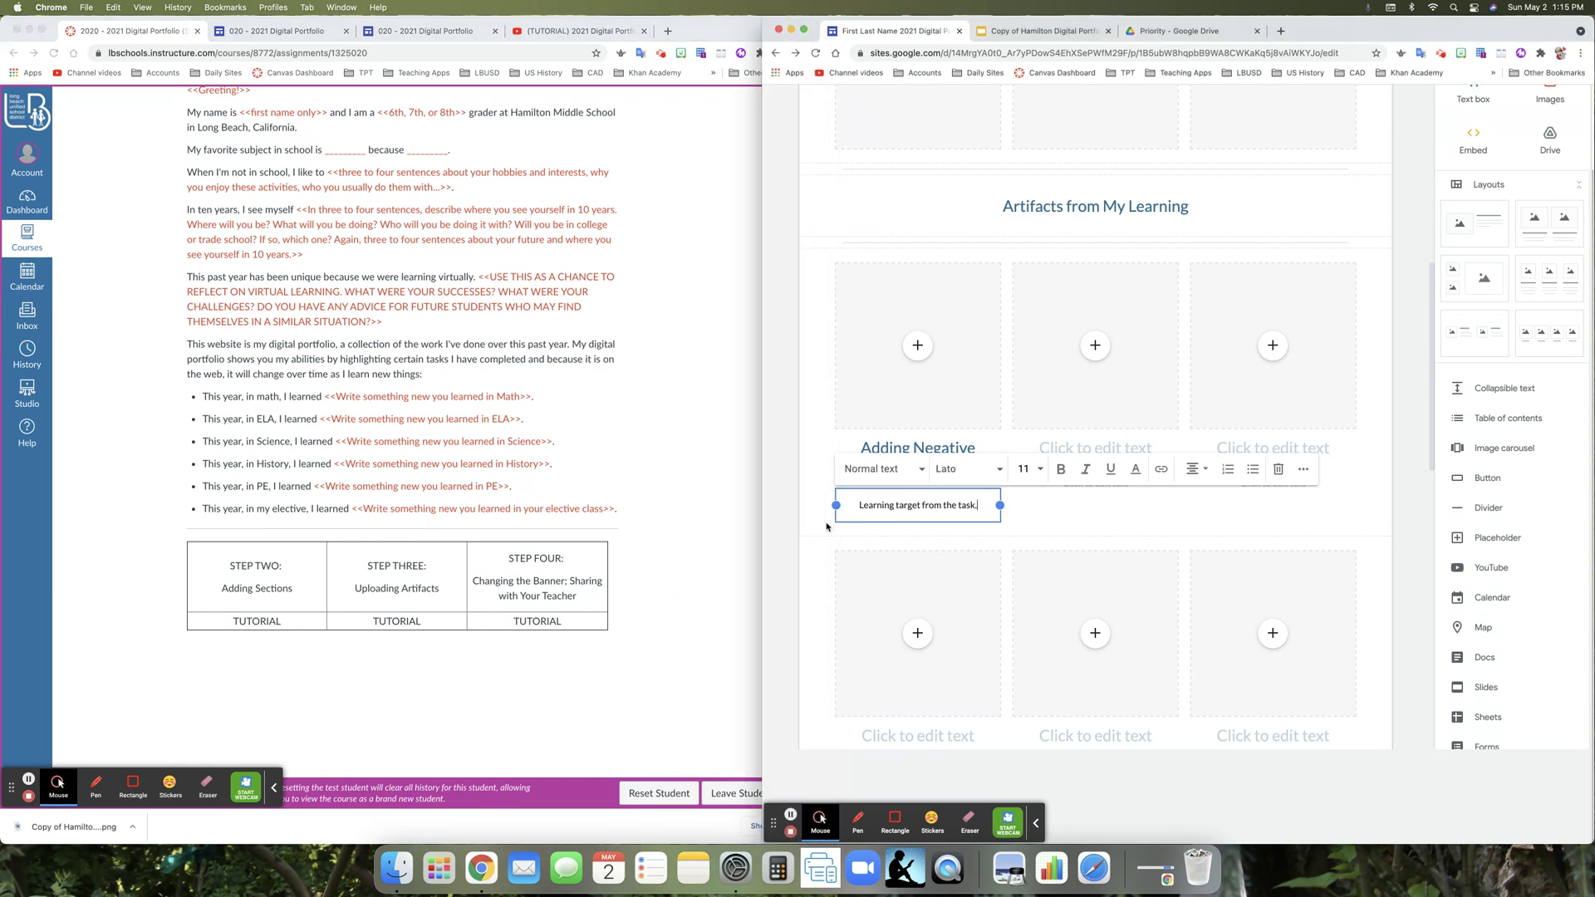
click(1332, 522)
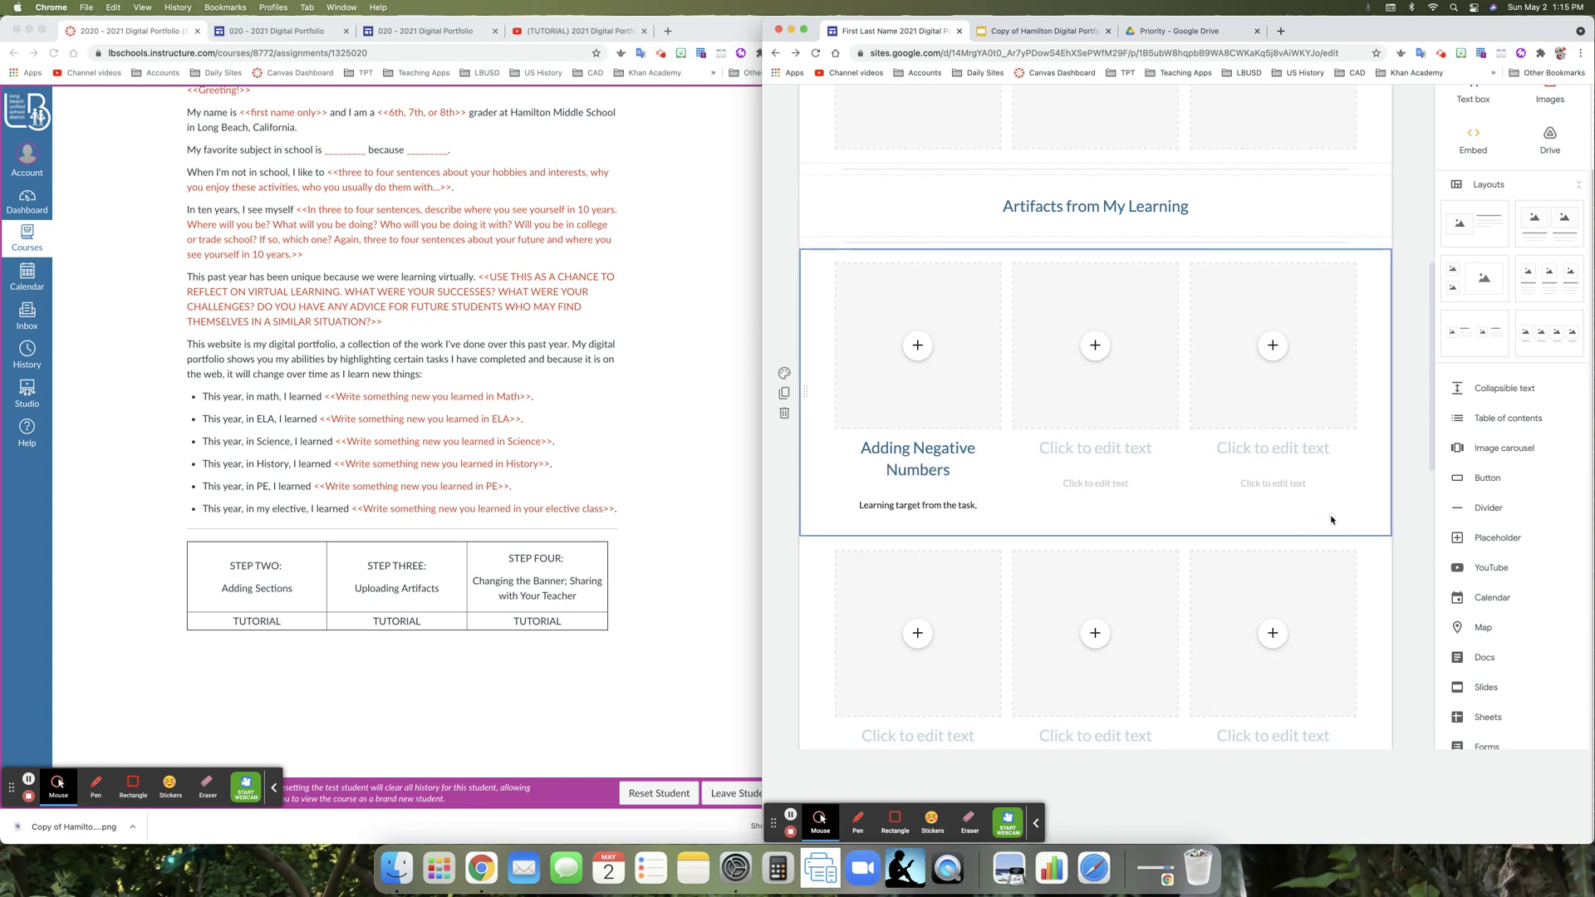